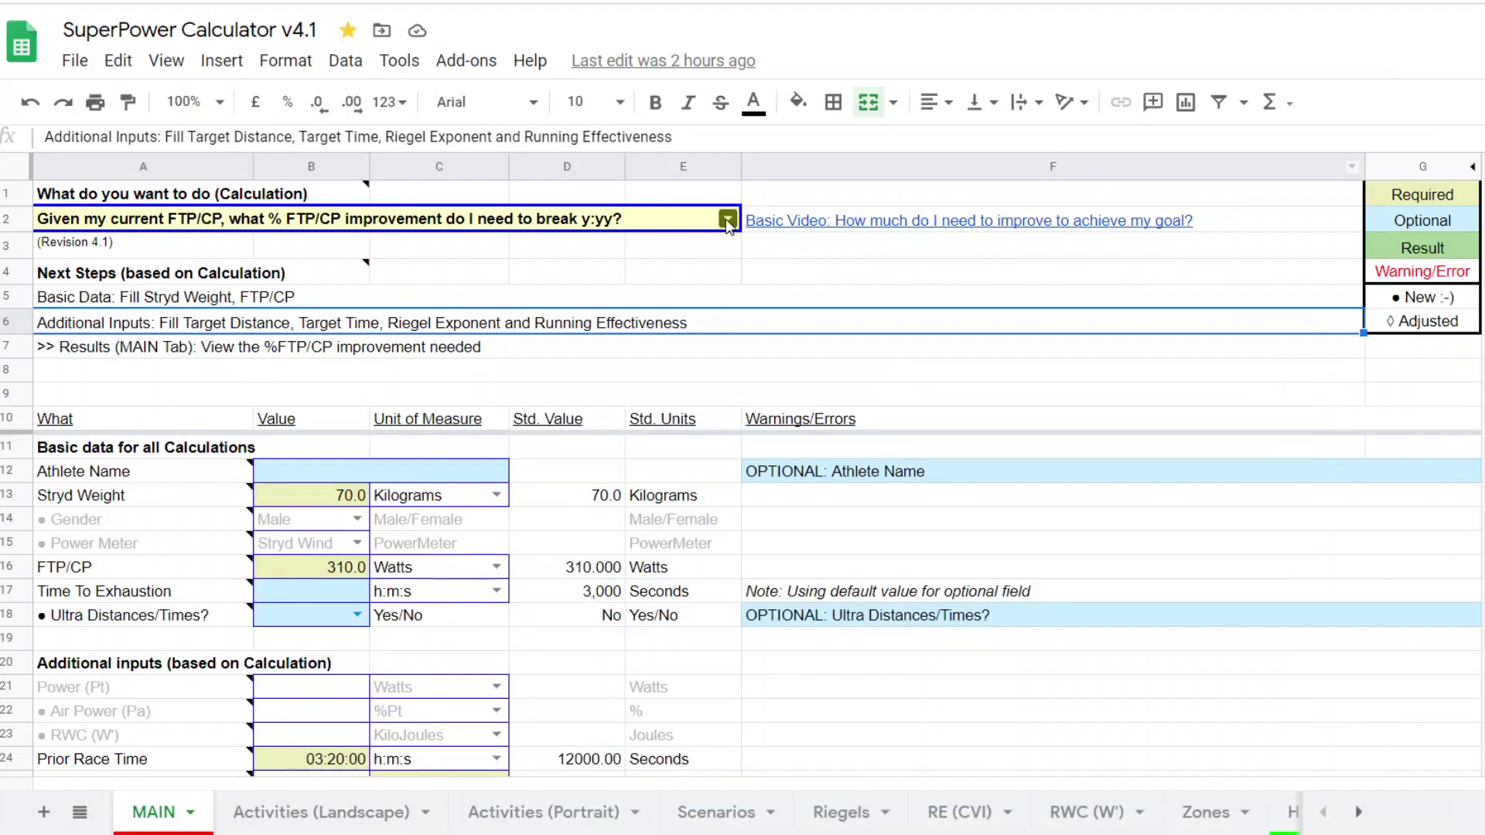
Step: Review the available calculations, then check the Stryd Weight unit options and choose Kilograms
click(727, 219)
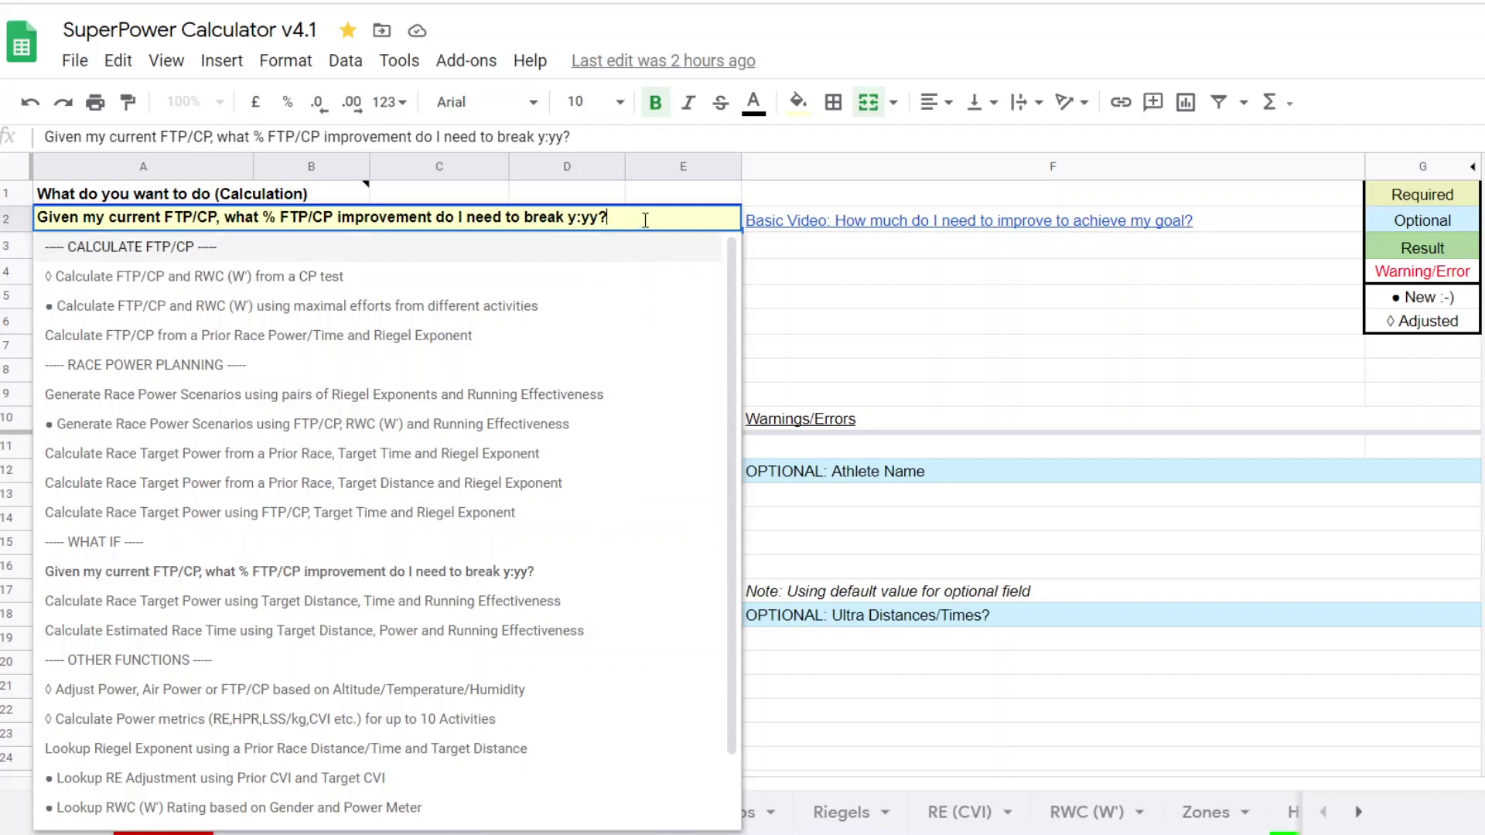
click(834, 252)
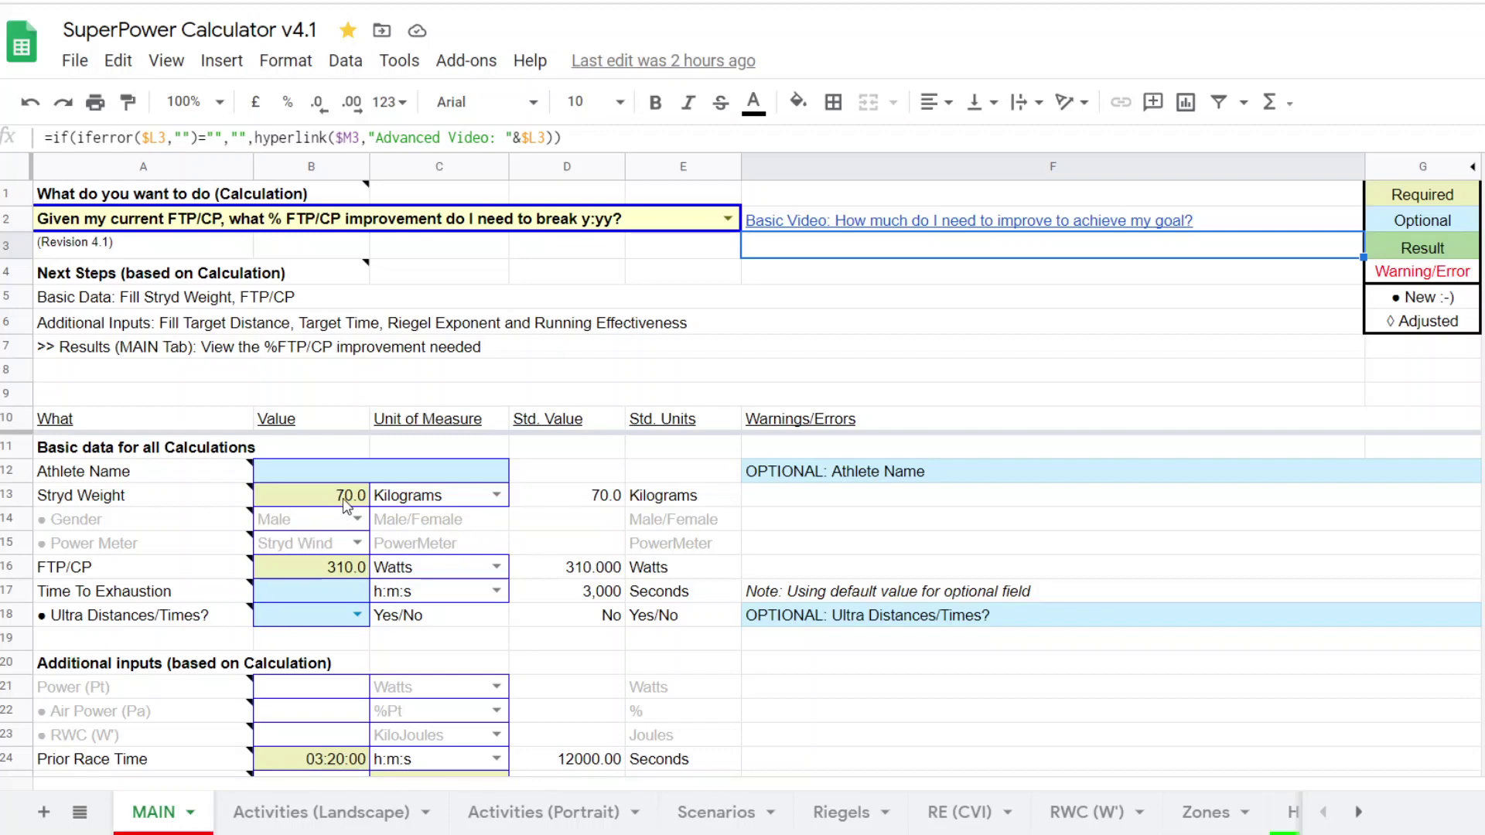
click(495, 495)
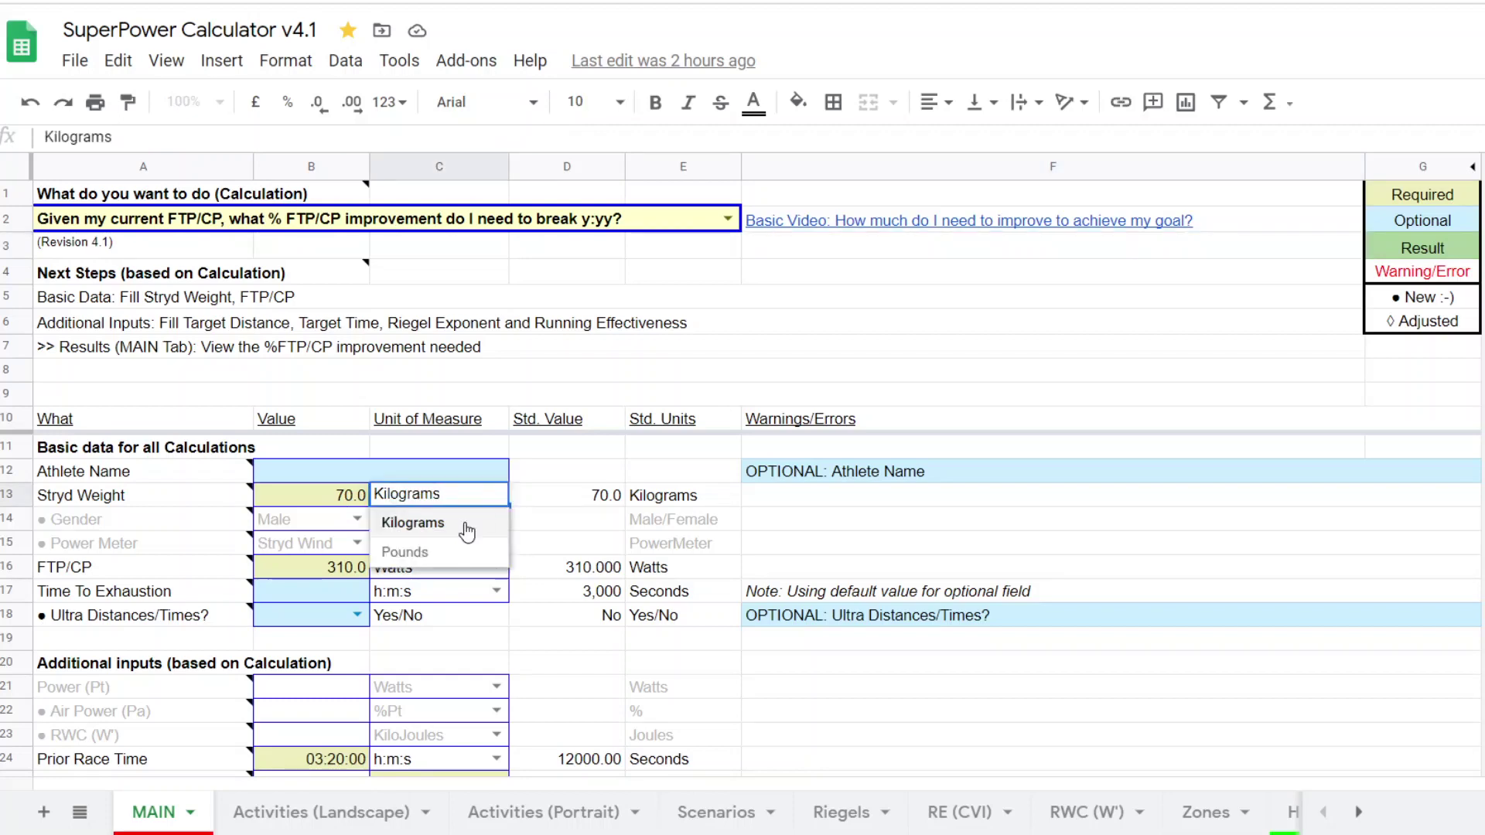
click(535, 490)
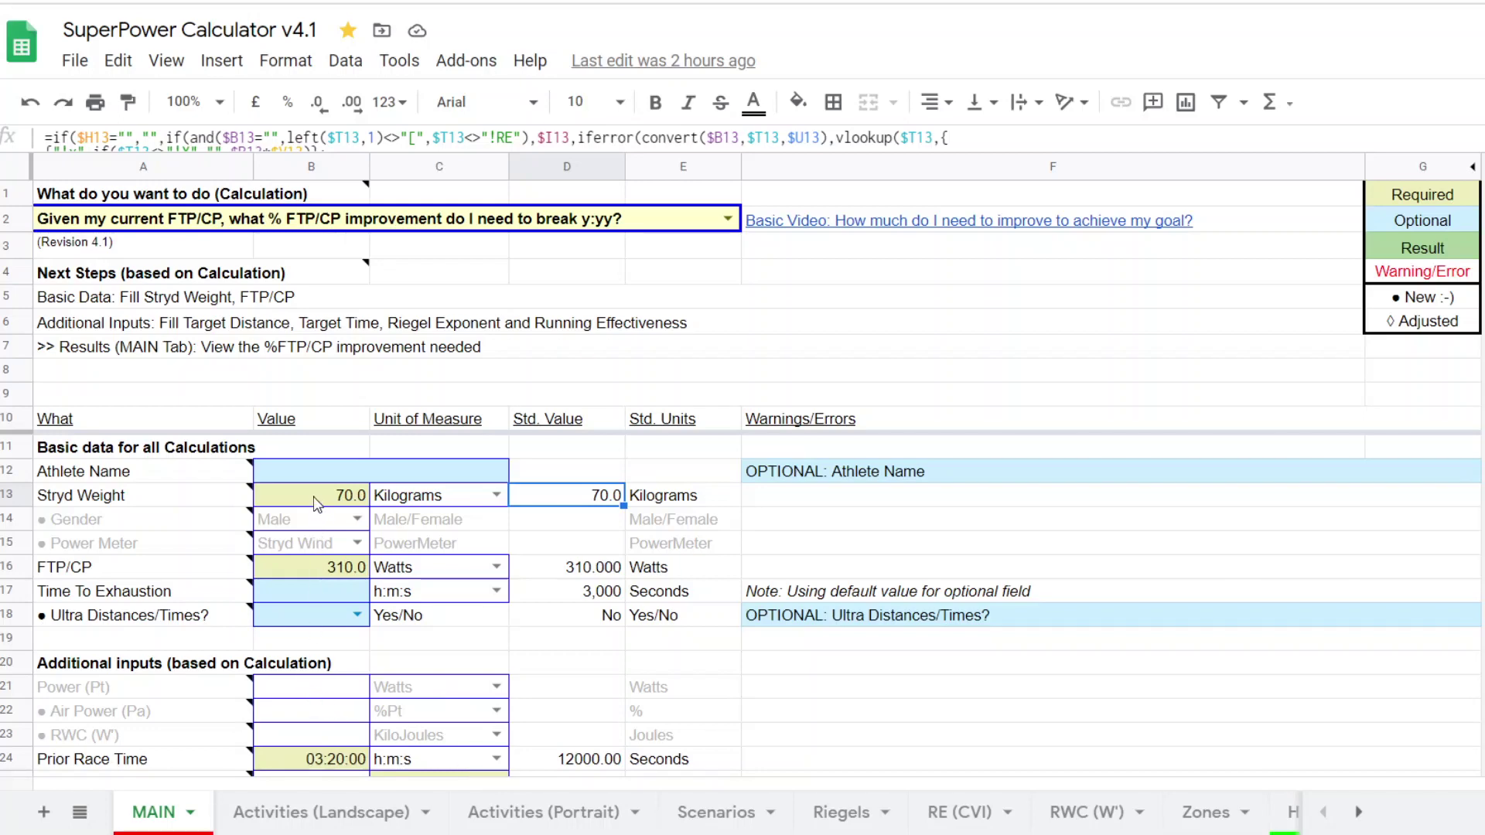
click(468, 501)
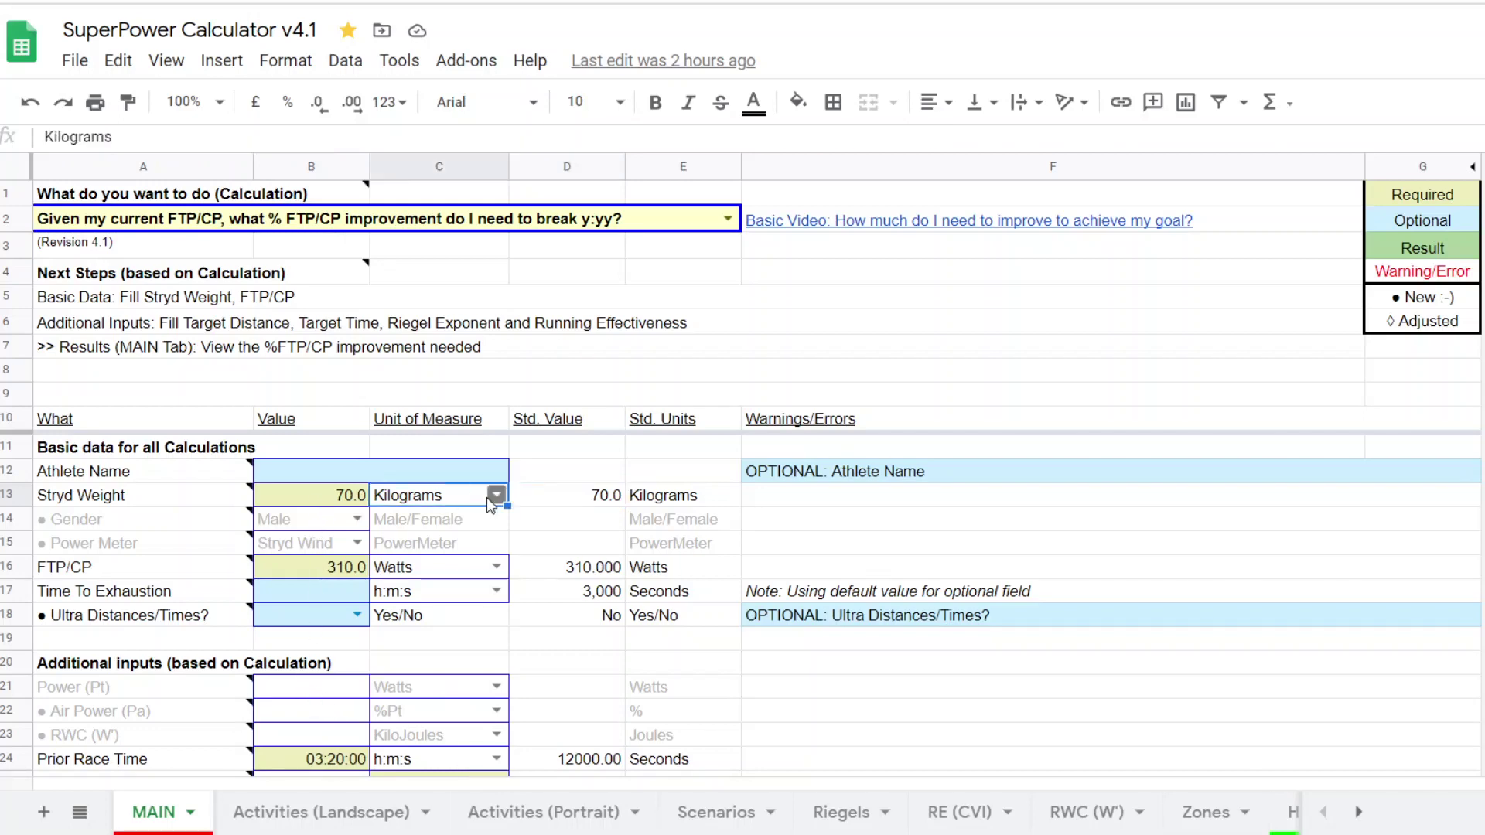
click(495, 496)
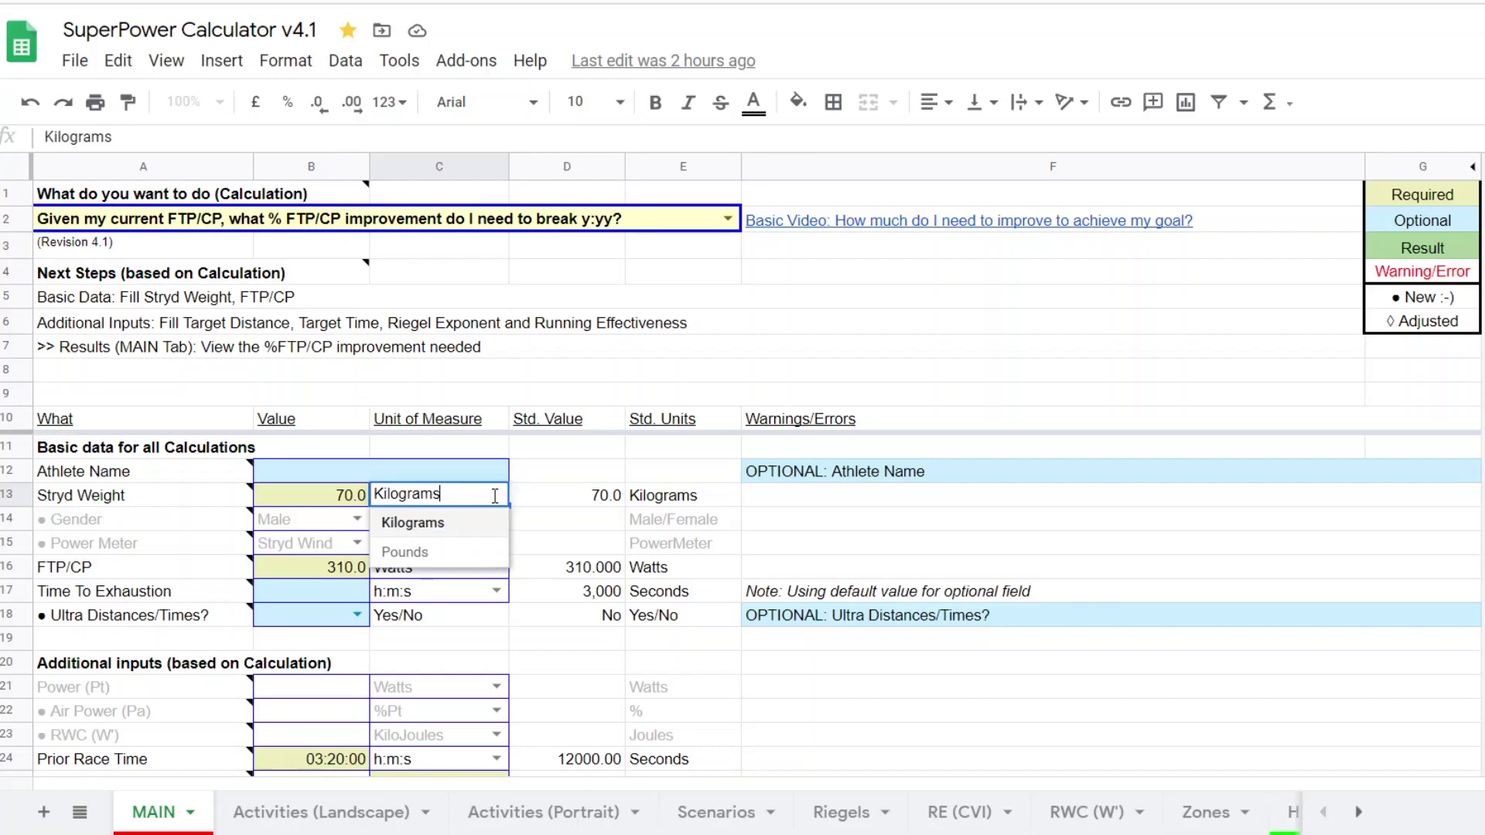
click(438, 529)
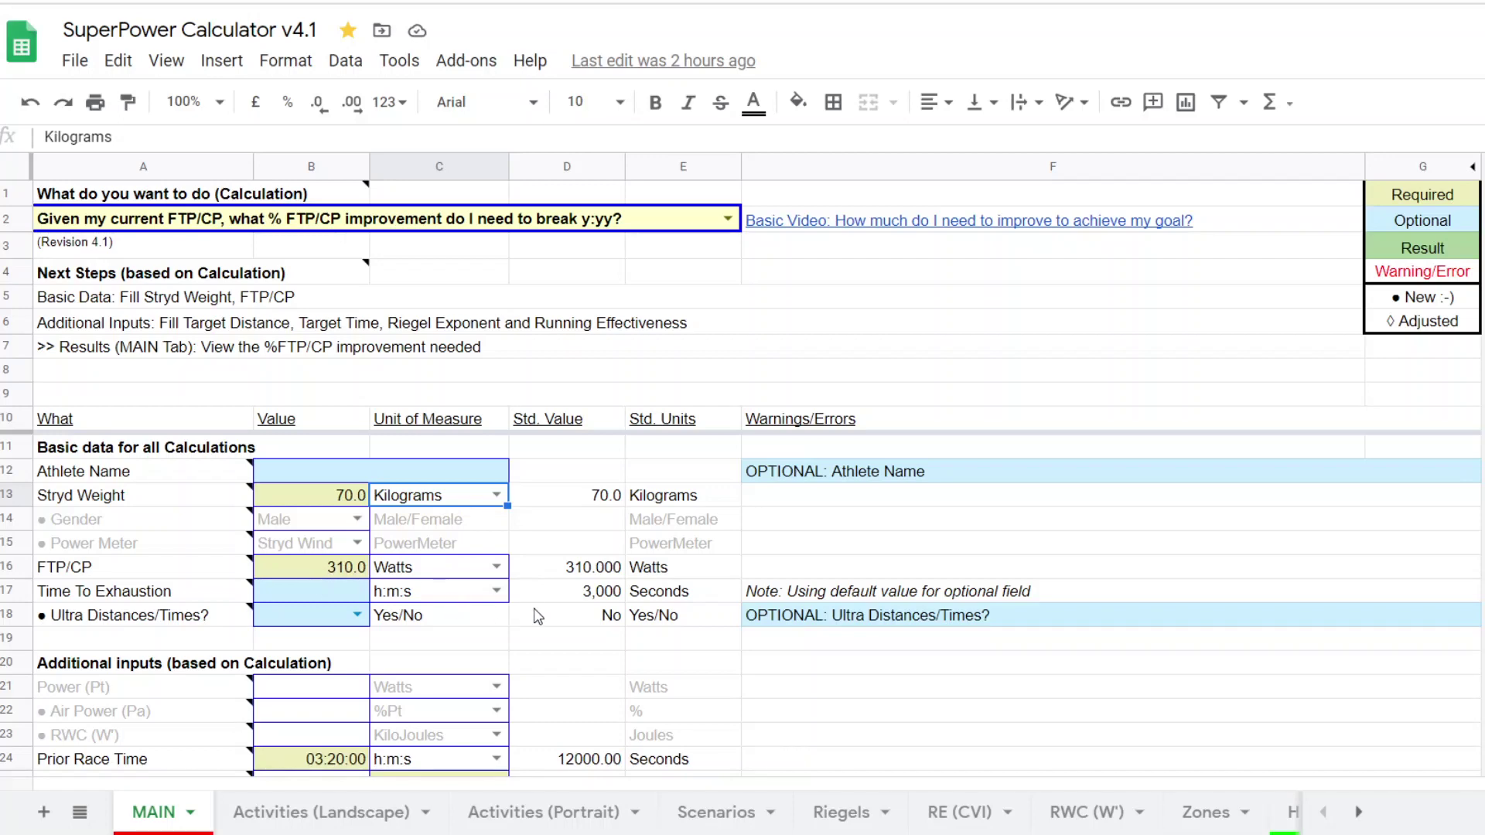
Step: Review the additional inputs and look through the distance options for Prior Race Distance
scroll(533, 608, down, 2)
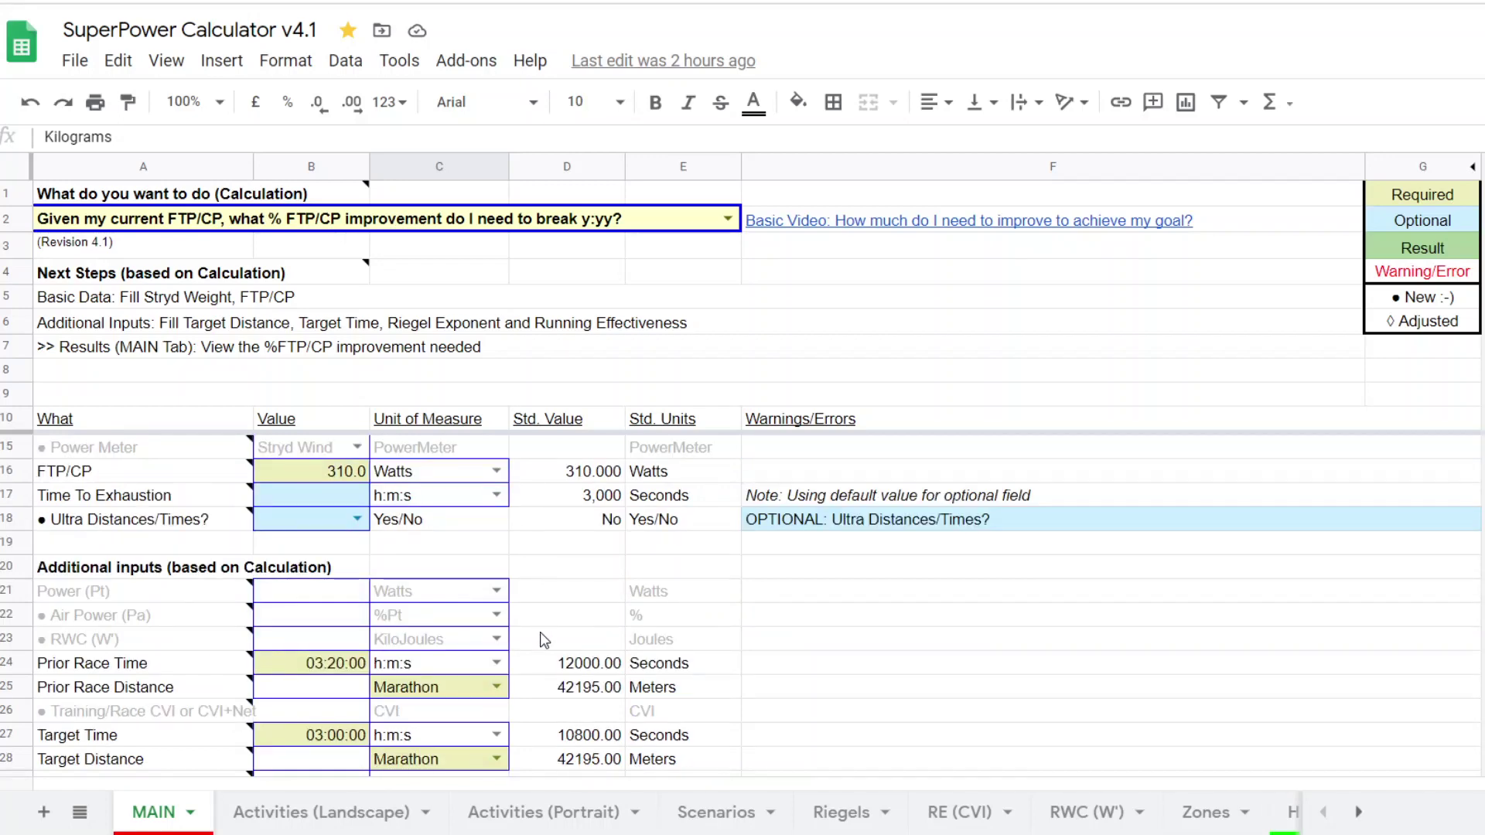
scroll(544, 627, down, 2)
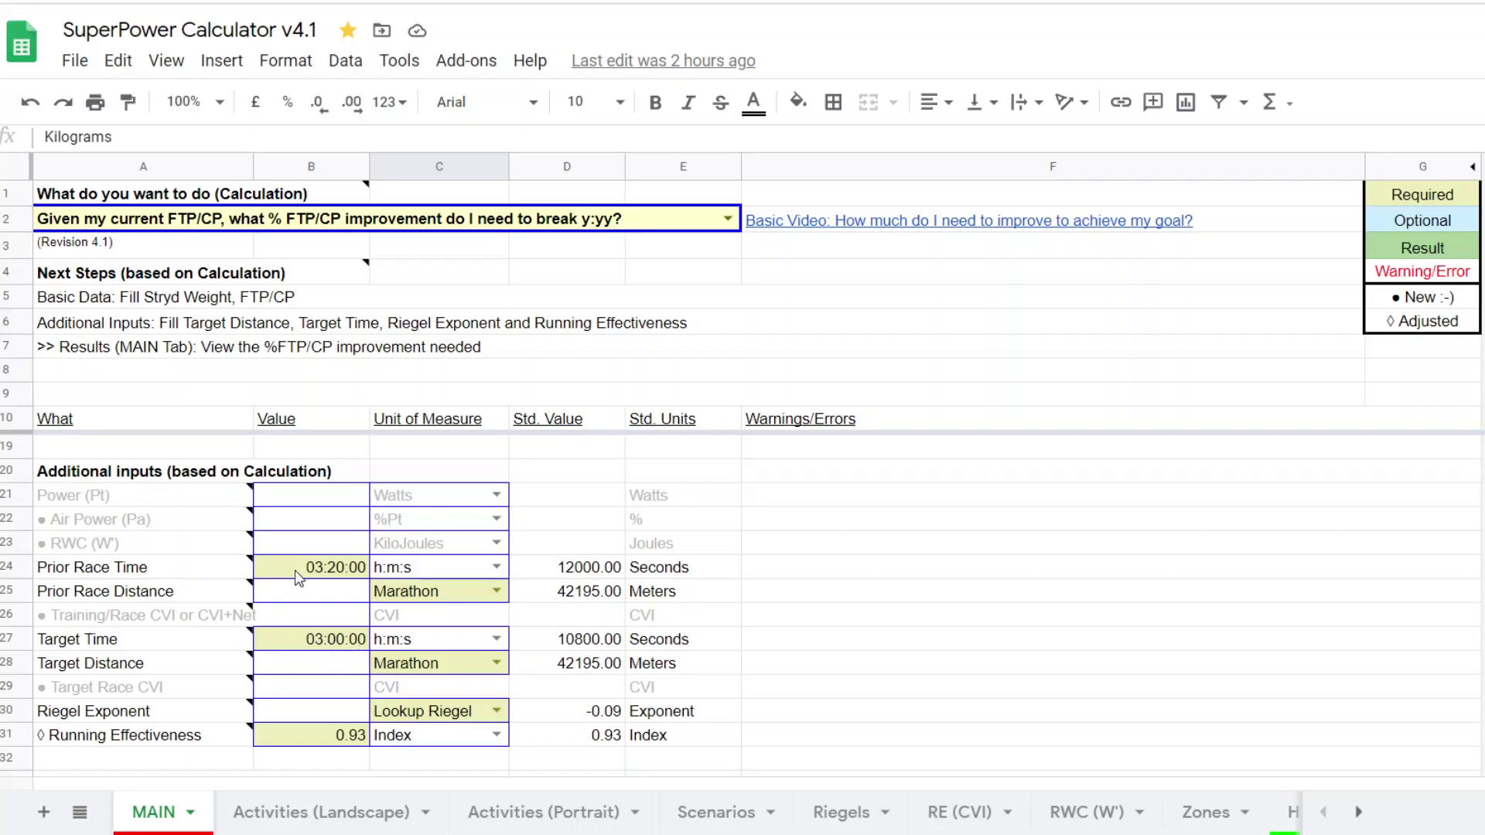
scroll(316, 580, up, 2)
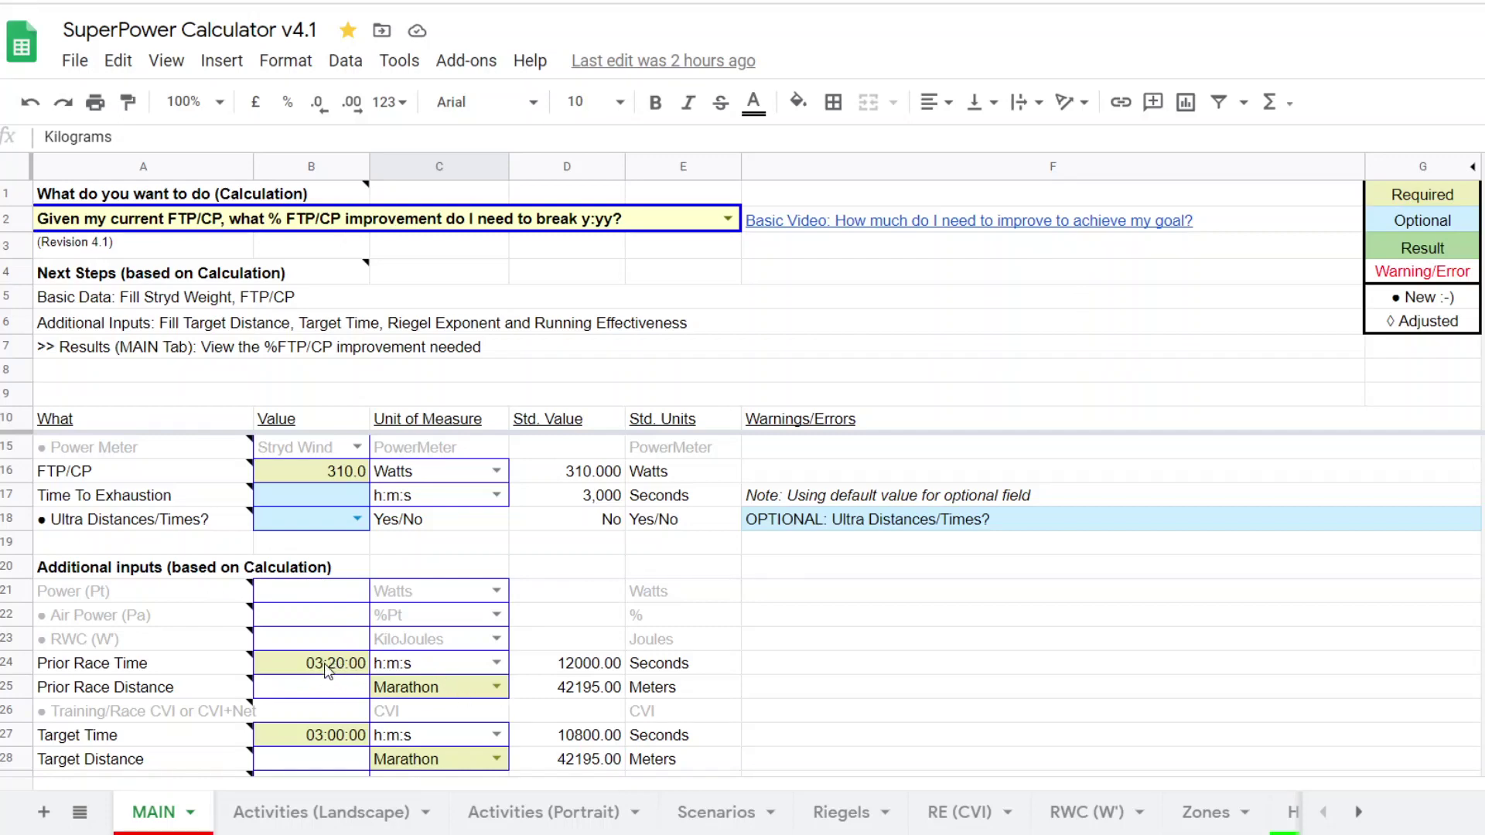
double_click(452, 688)
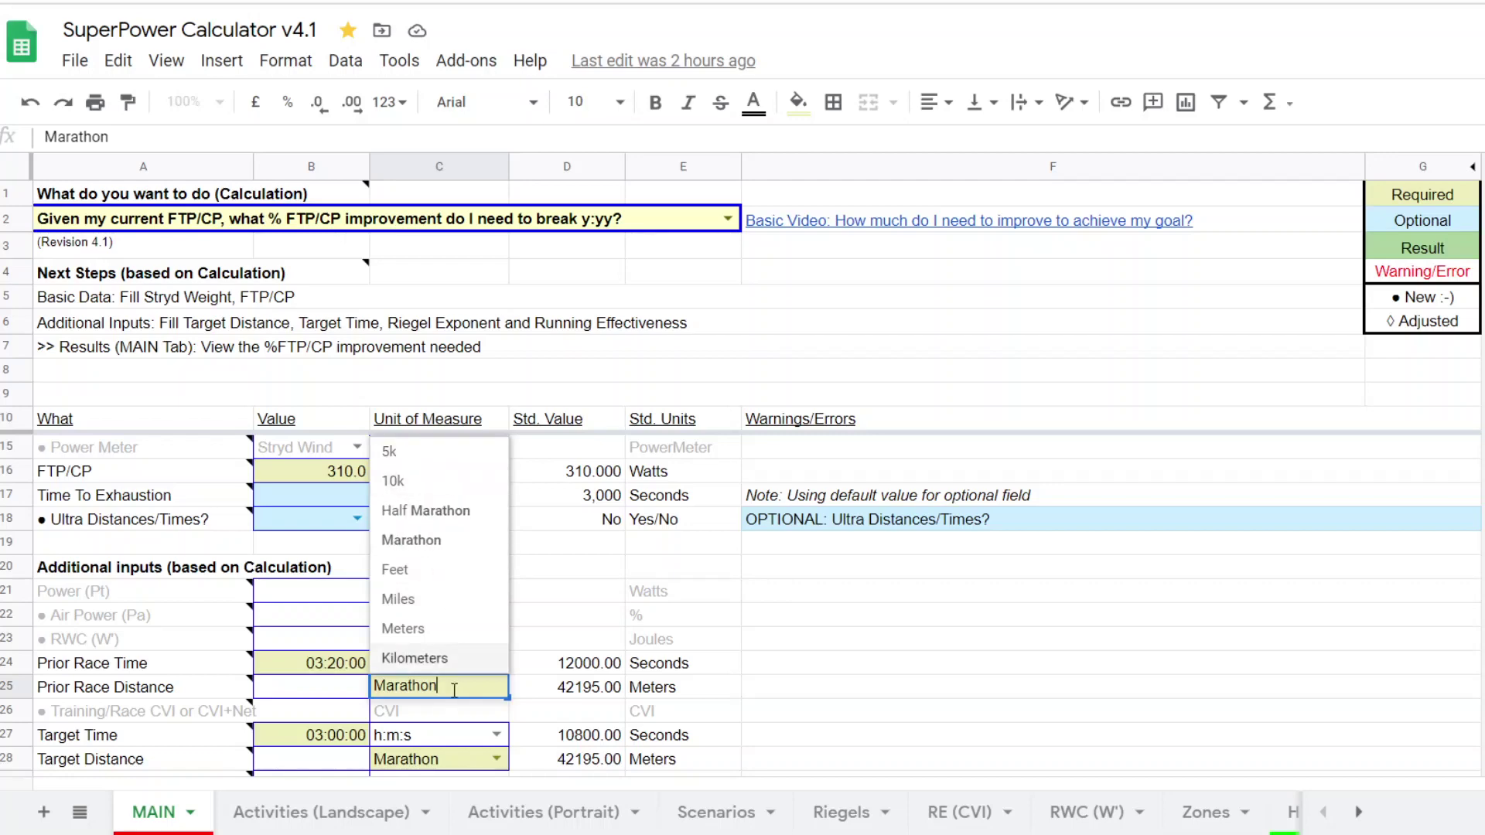
click(335, 690)
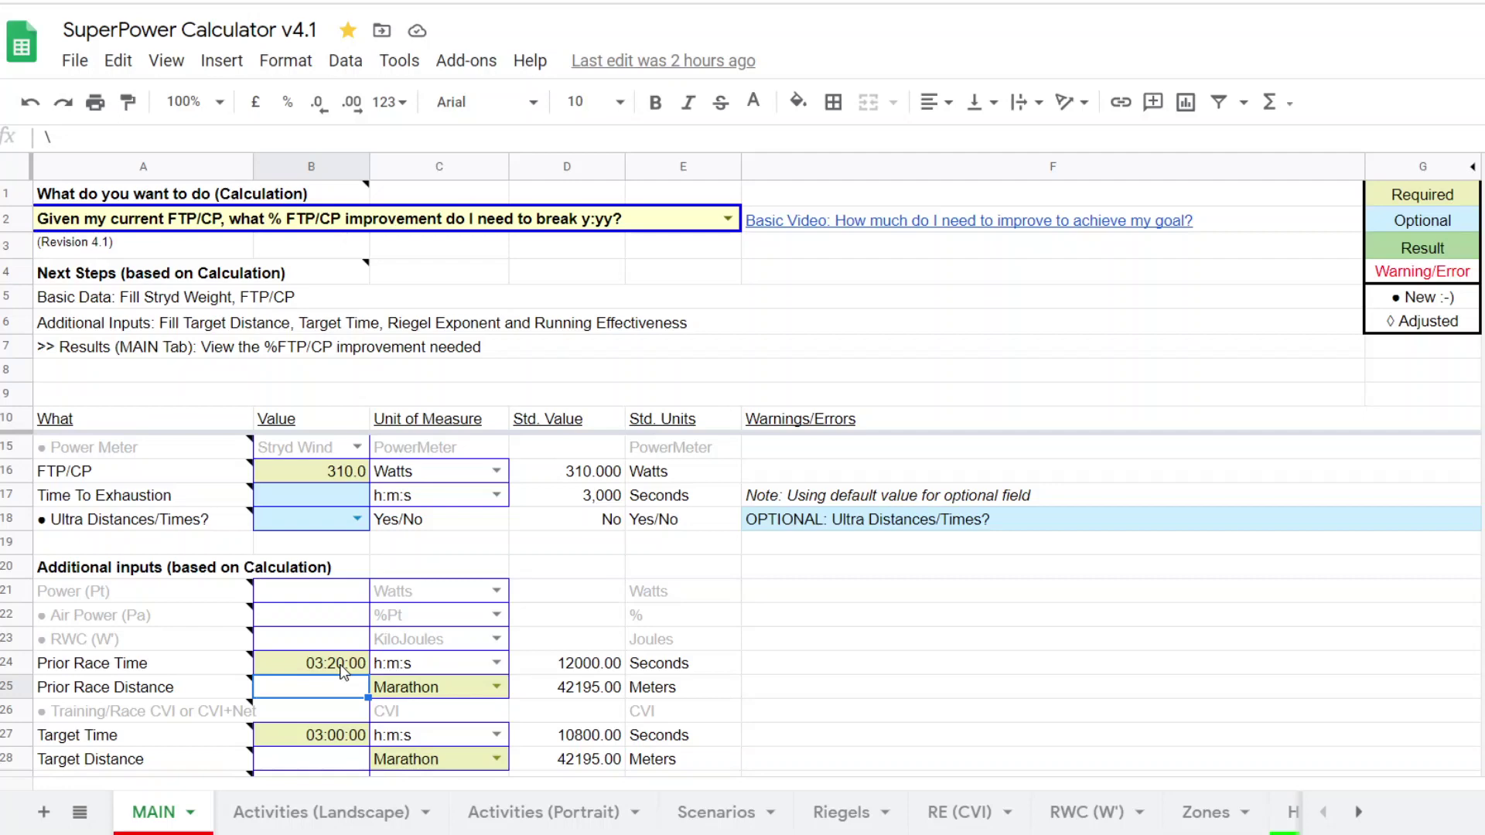
Step: Review the target race inputs and read the explanatory note for Riegel Exponent
scroll(344, 673, down, 3)
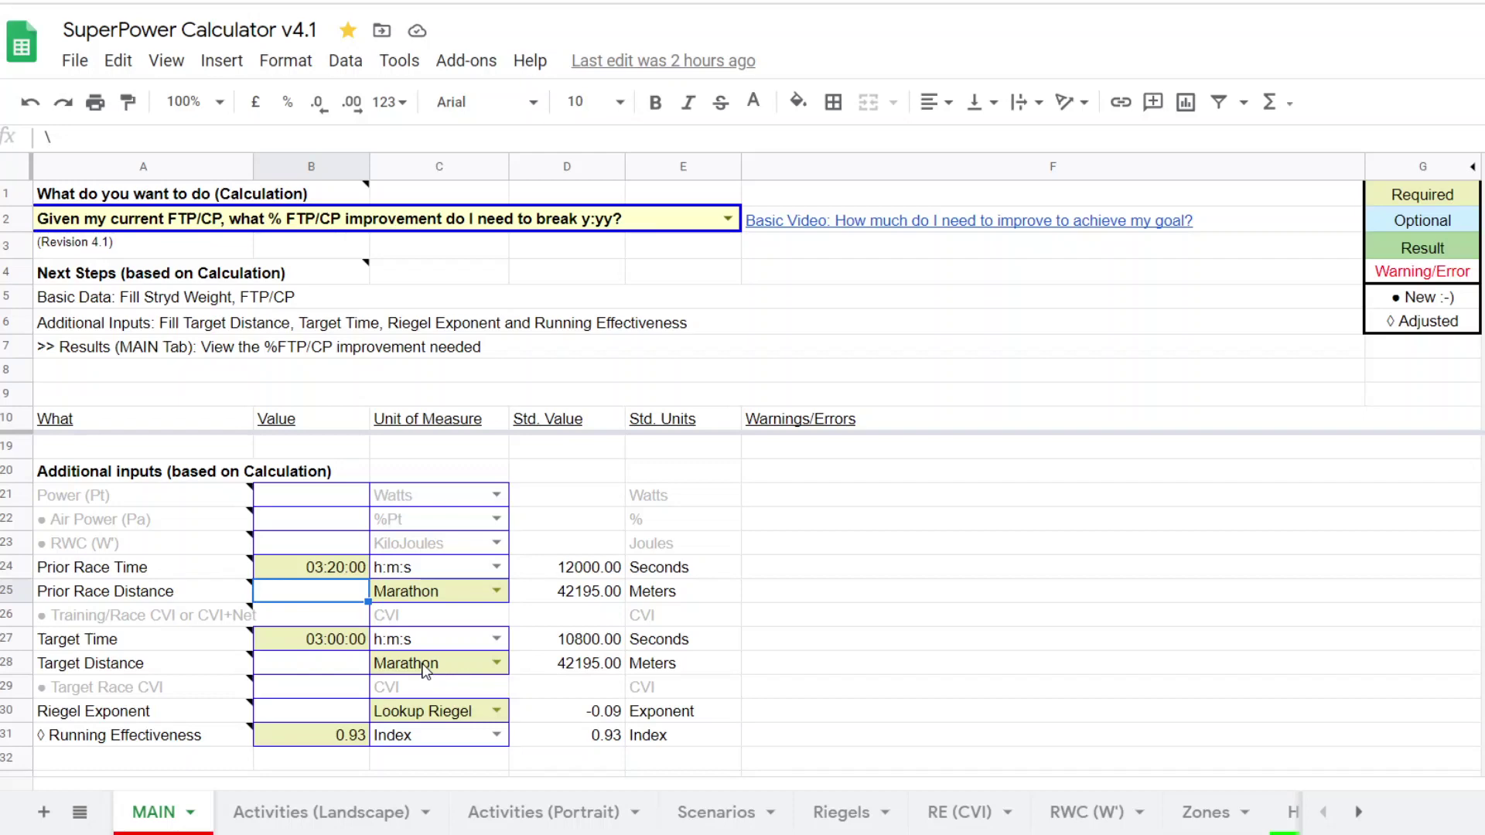
scroll(344, 675, down, 1)
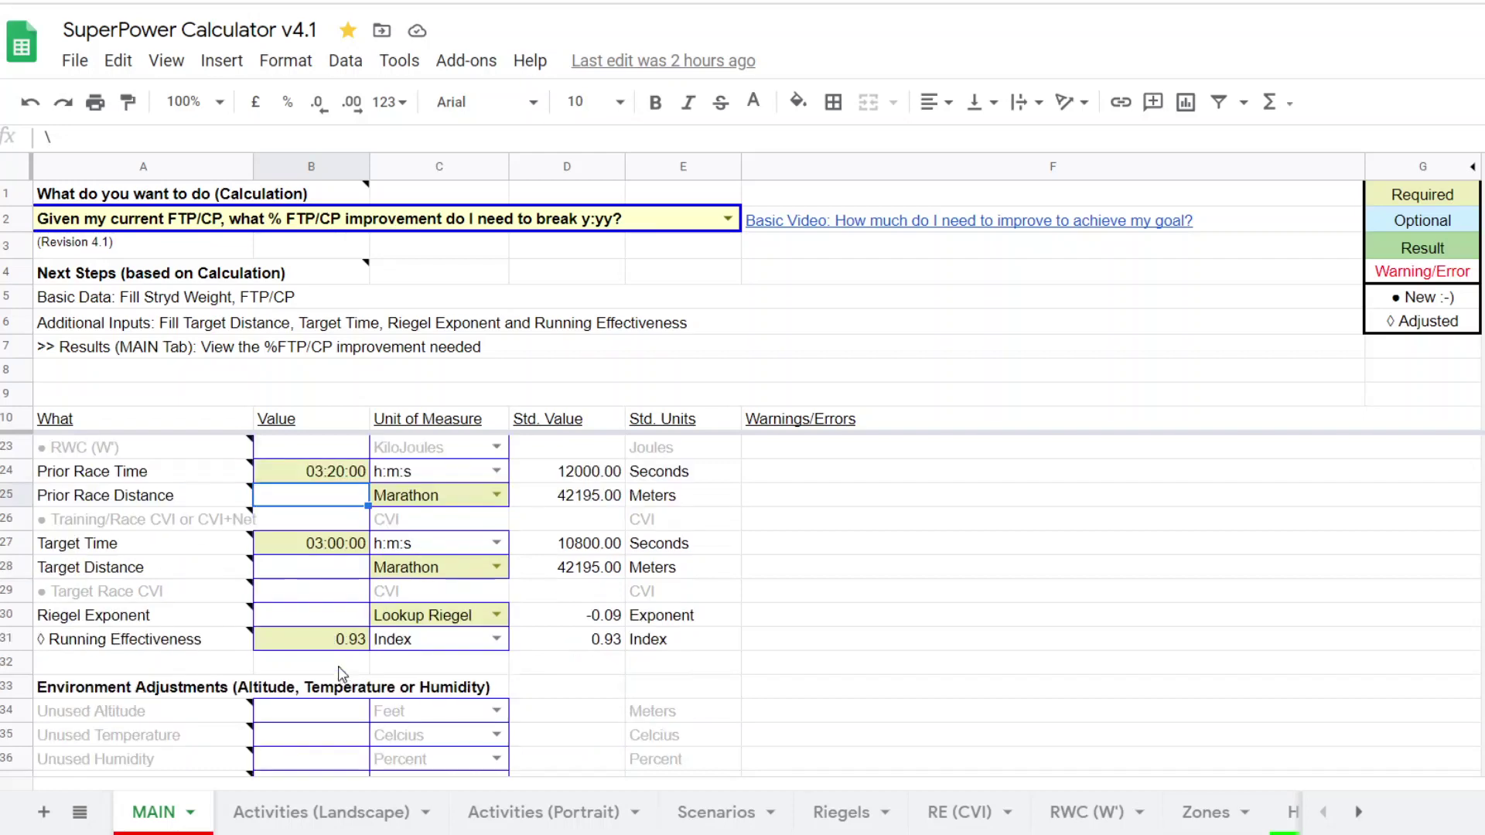
mouse_move(255, 614)
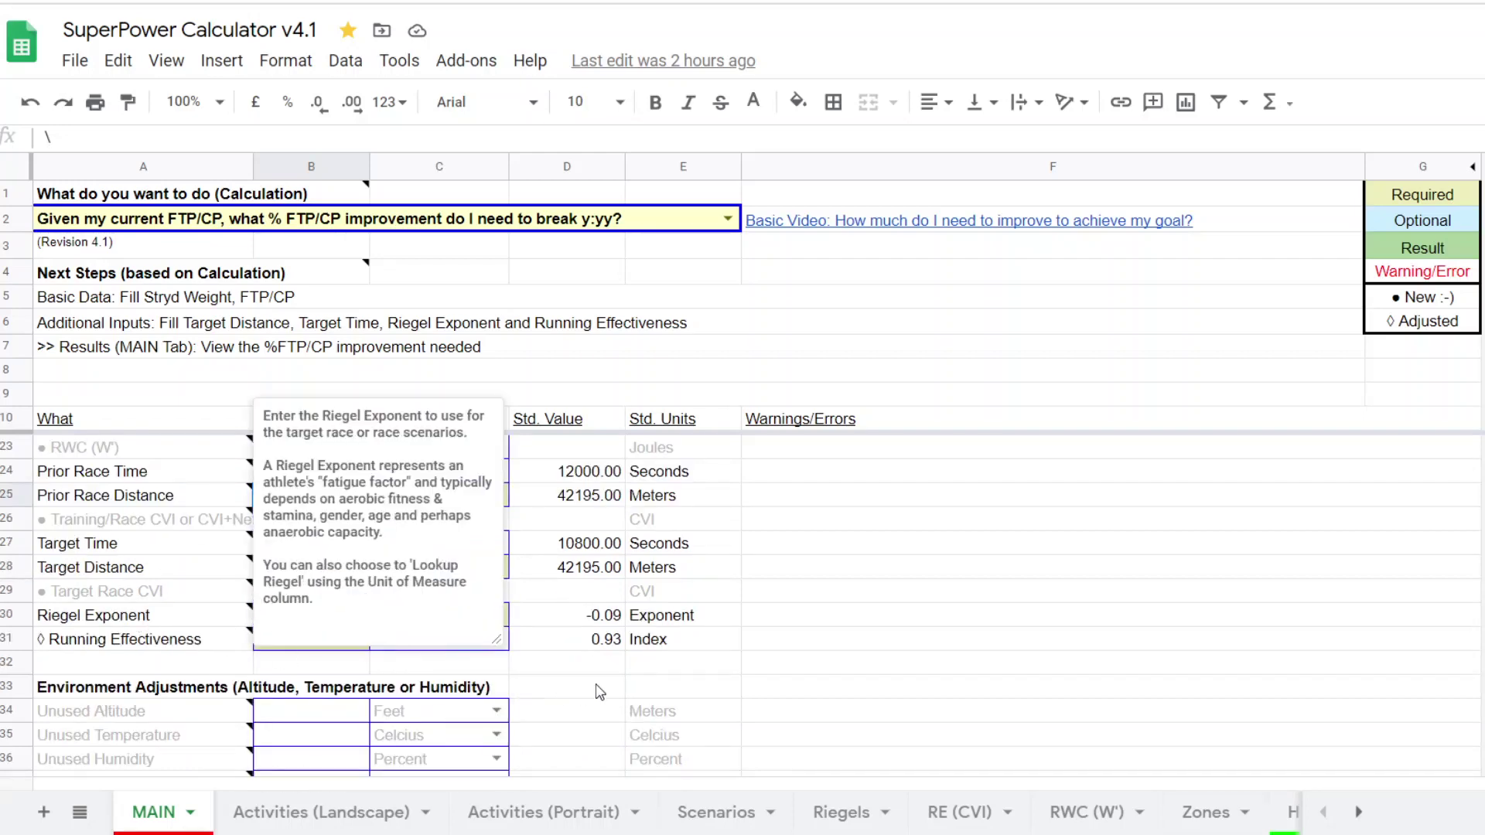
click(830, 622)
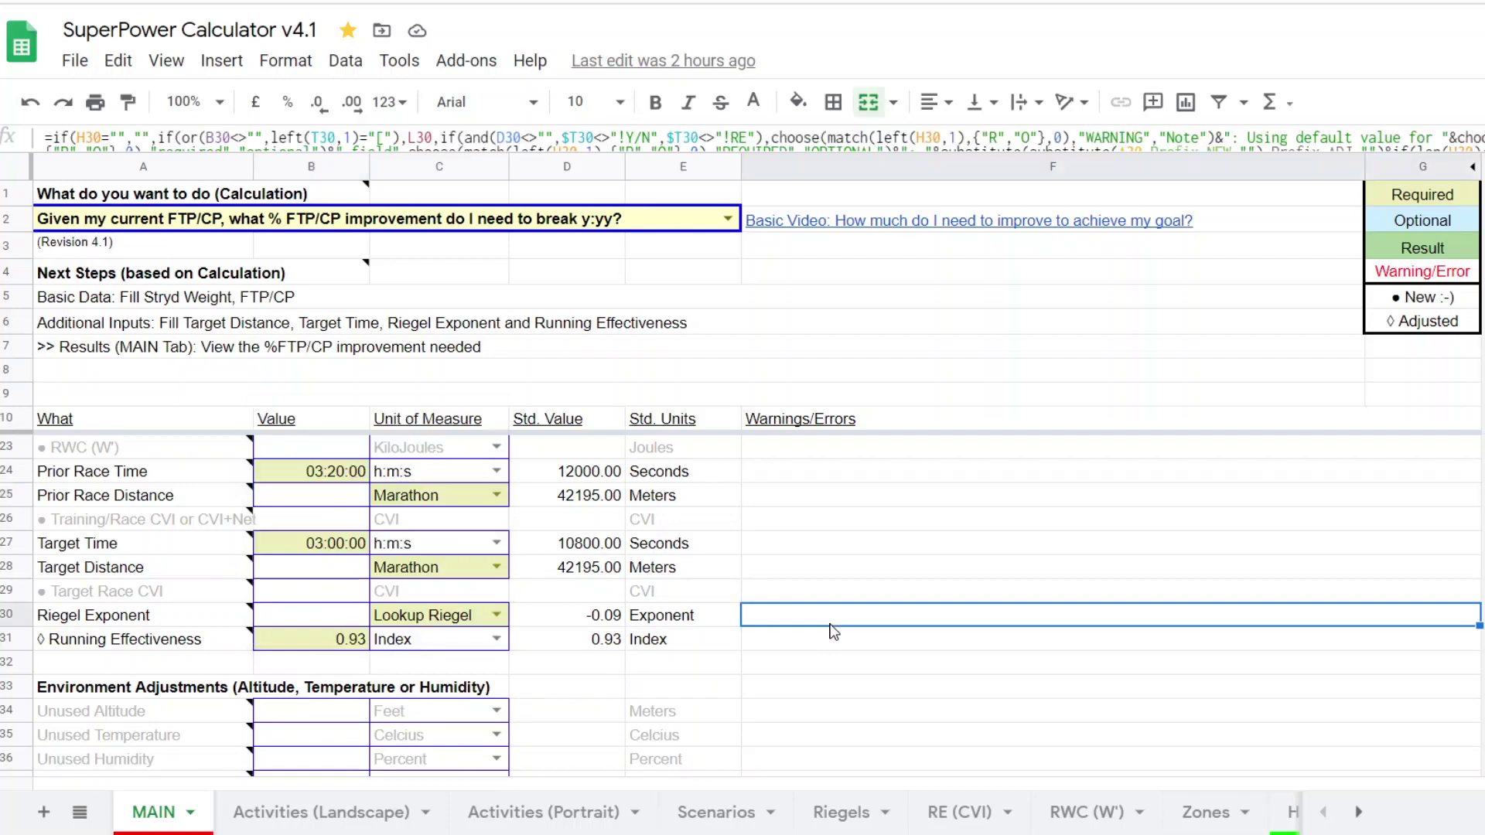
Step: Set the Riegel Exponent unit of measure to Exponent, consult the Riegels sheet and return to MAIN
click(497, 616)
click(490, 637)
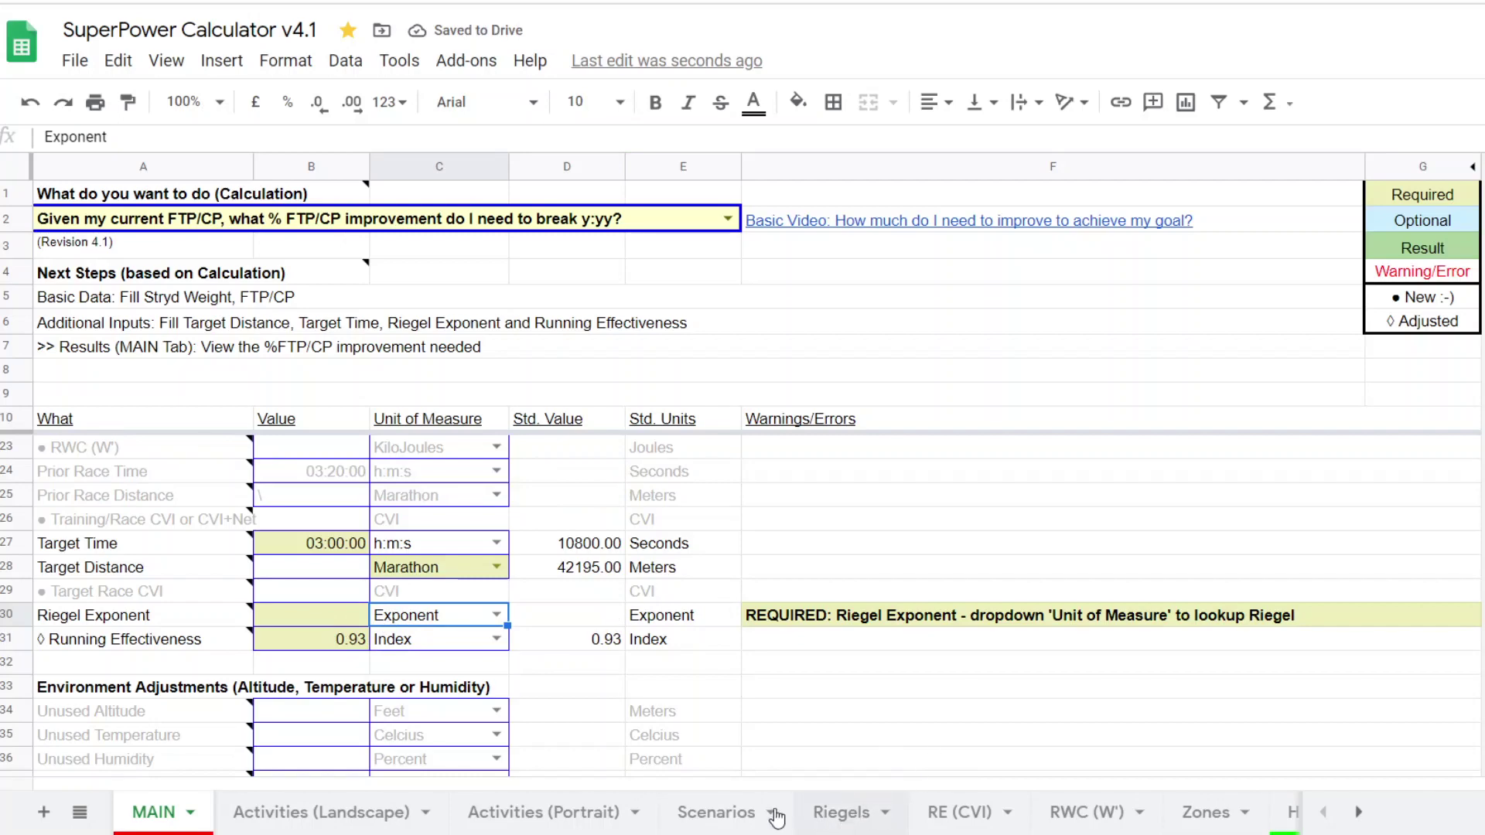
click(845, 813)
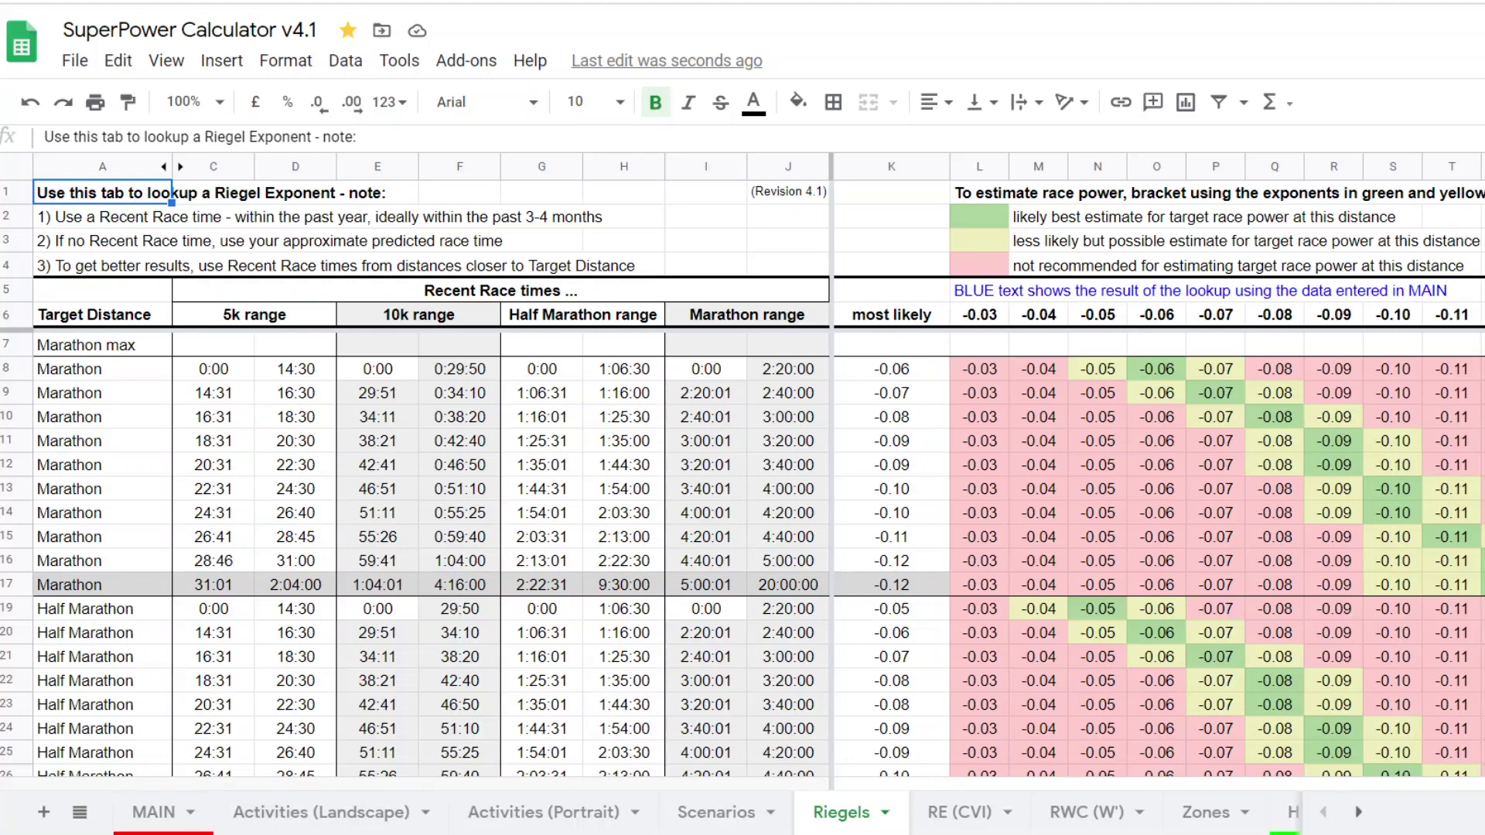
click(174, 821)
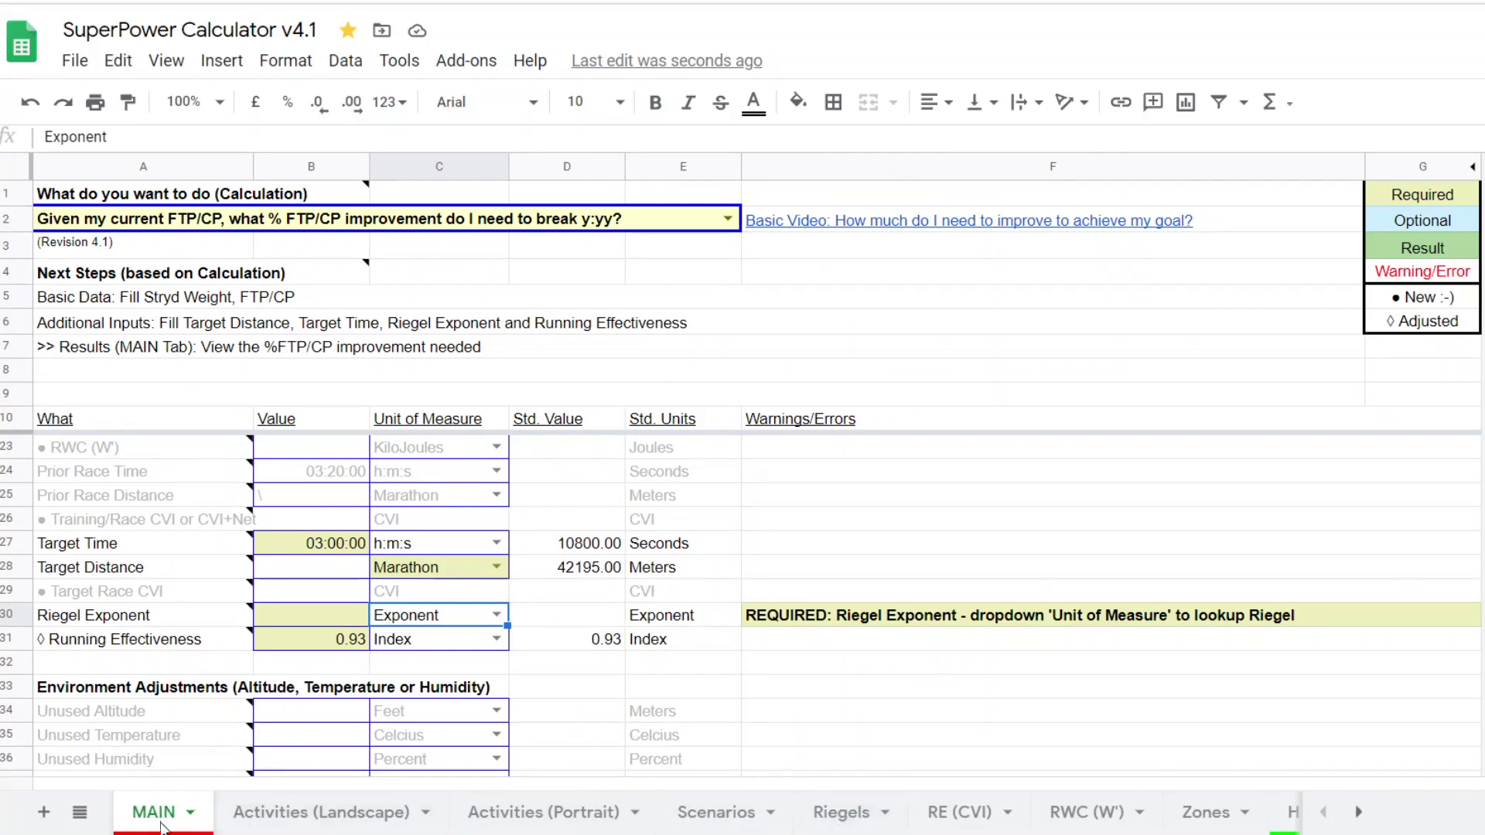
Step: Try both the Exponent and Lookup Riegel options for Riegel Exponent, ending with Lookup Riegel selected
click(496, 614)
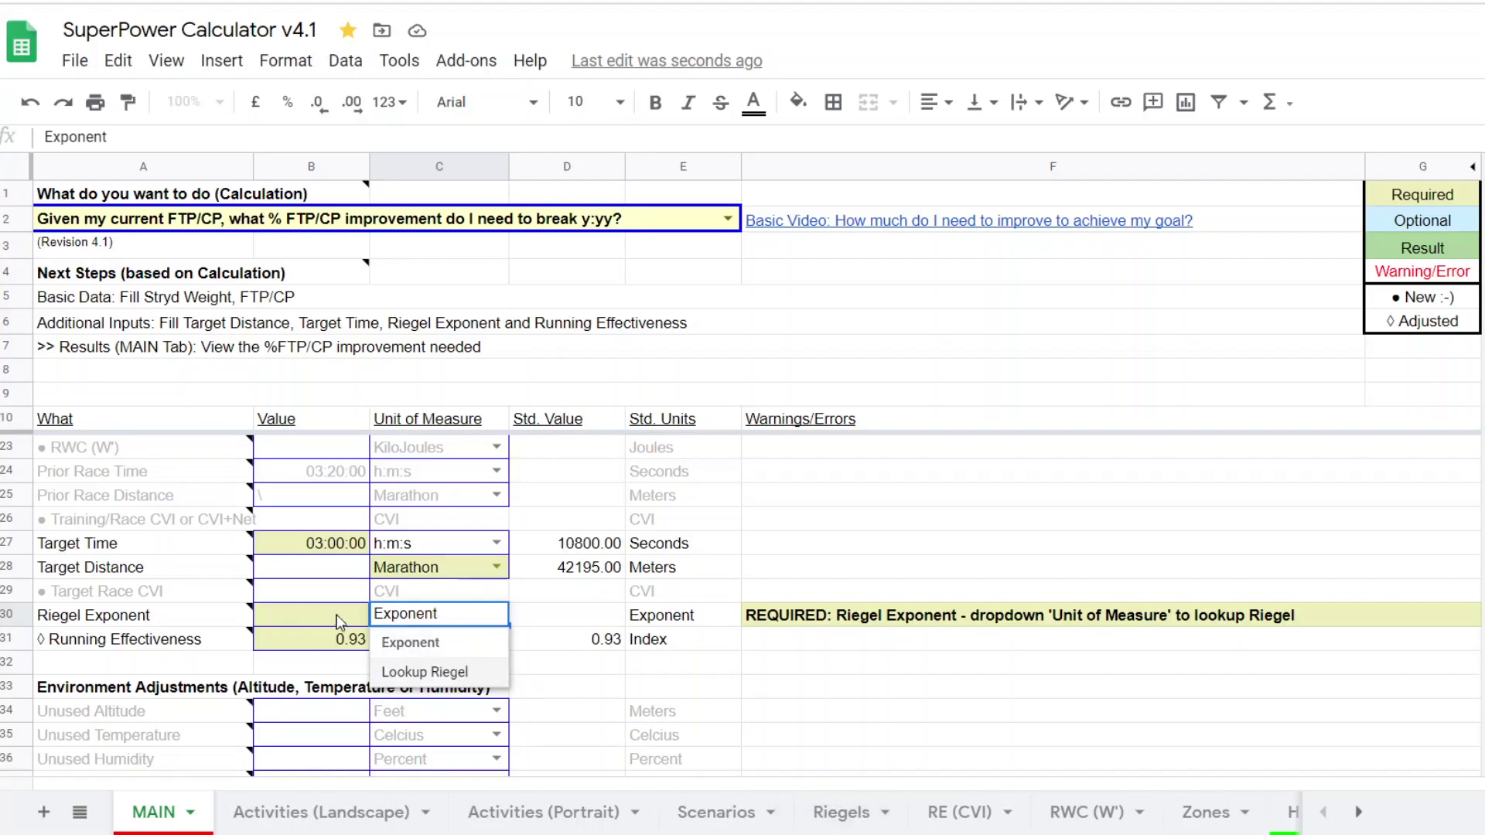
click(442, 674)
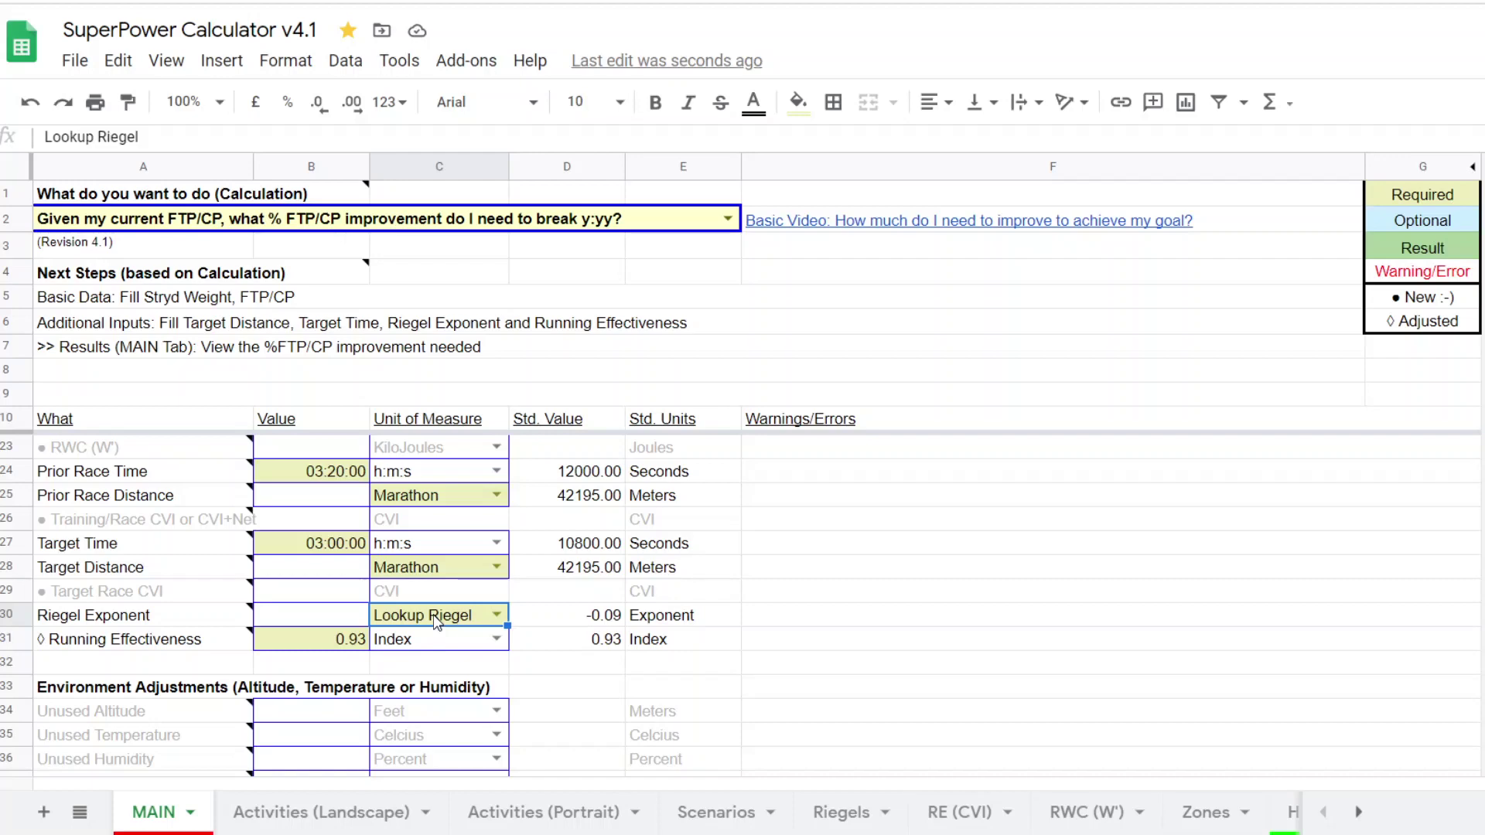
click(495, 615)
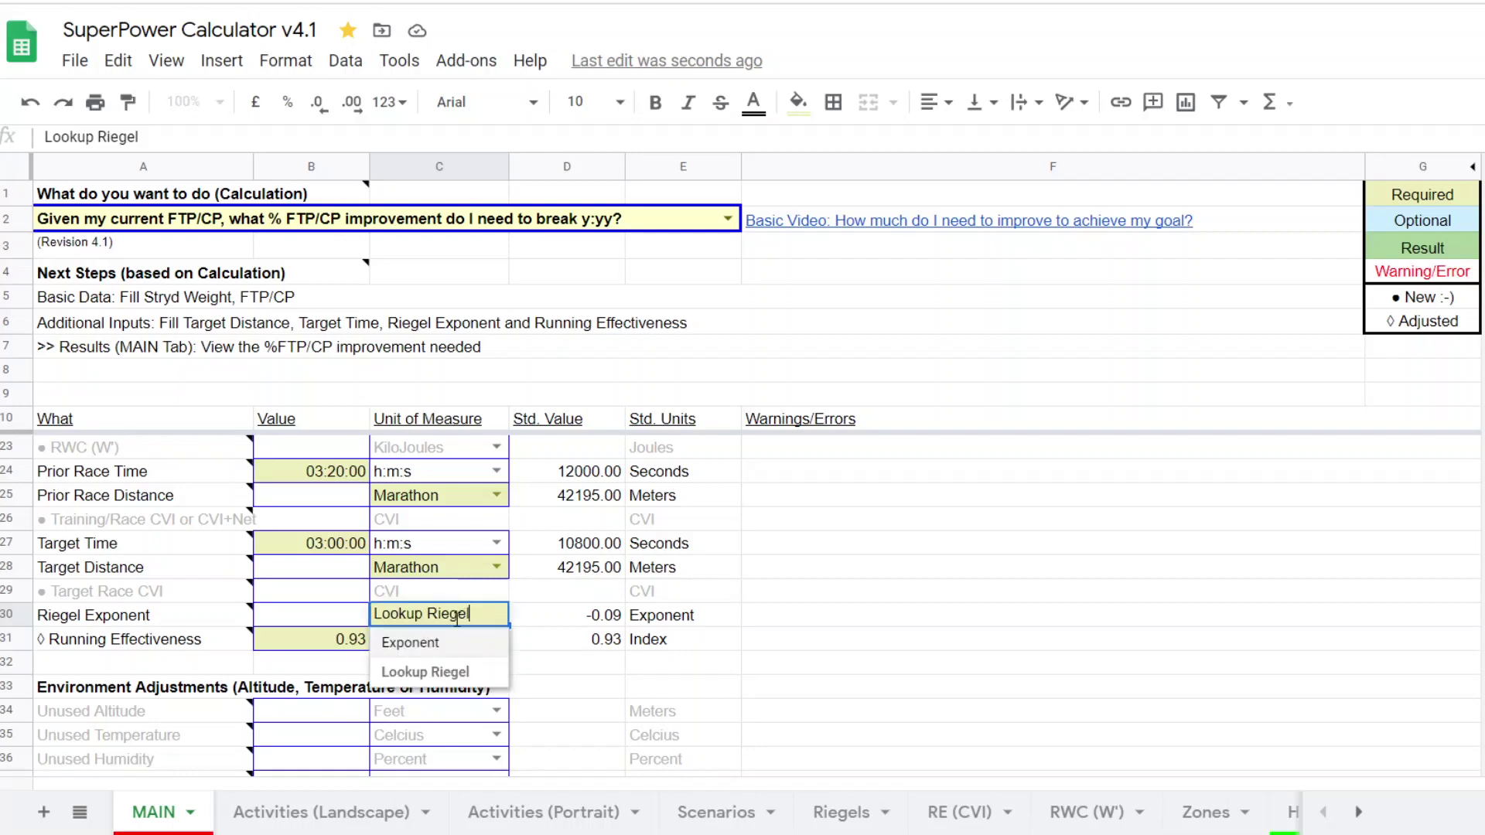
click(432, 645)
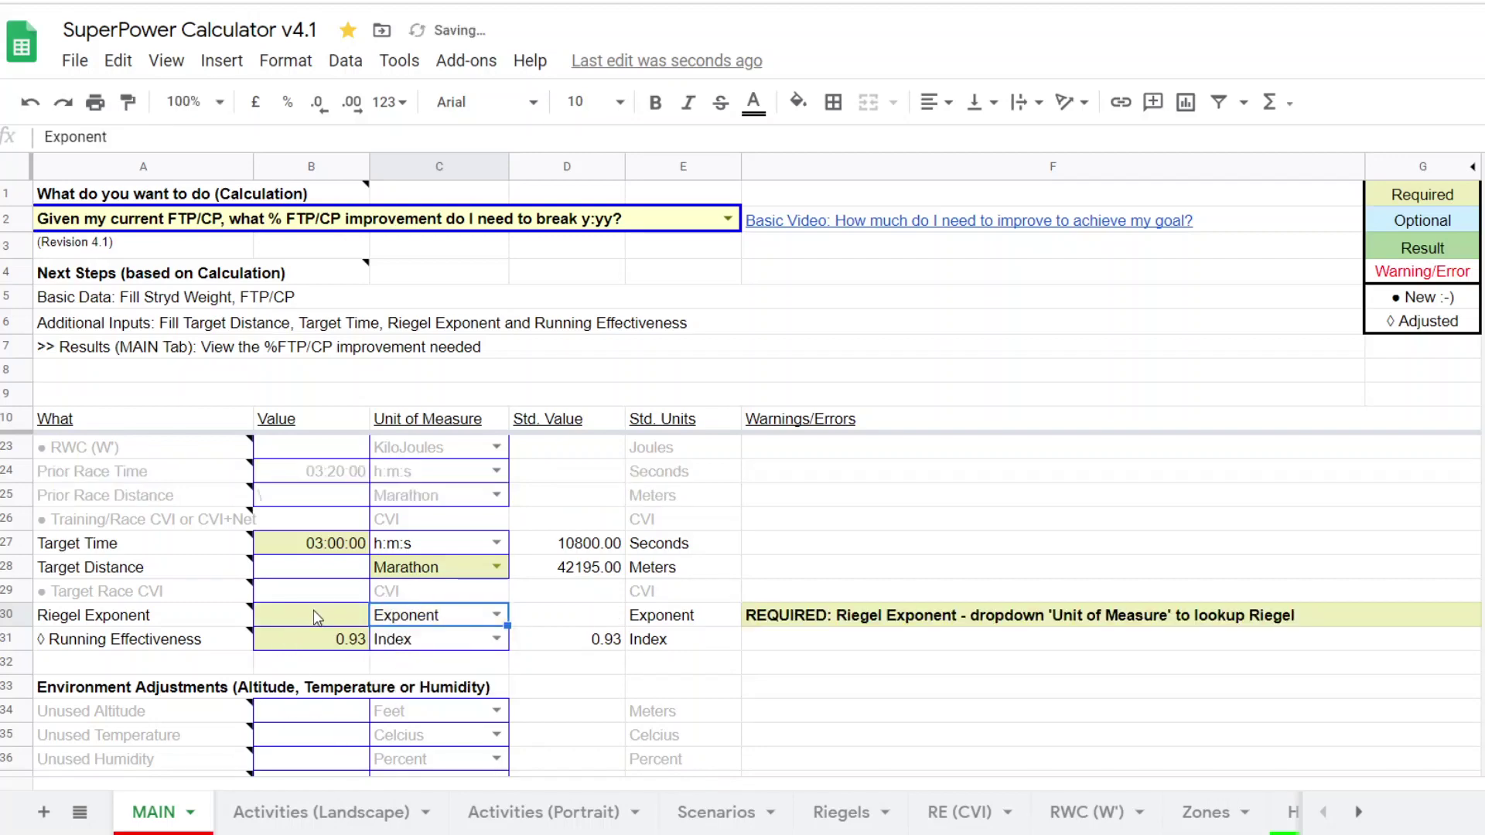
click(495, 615)
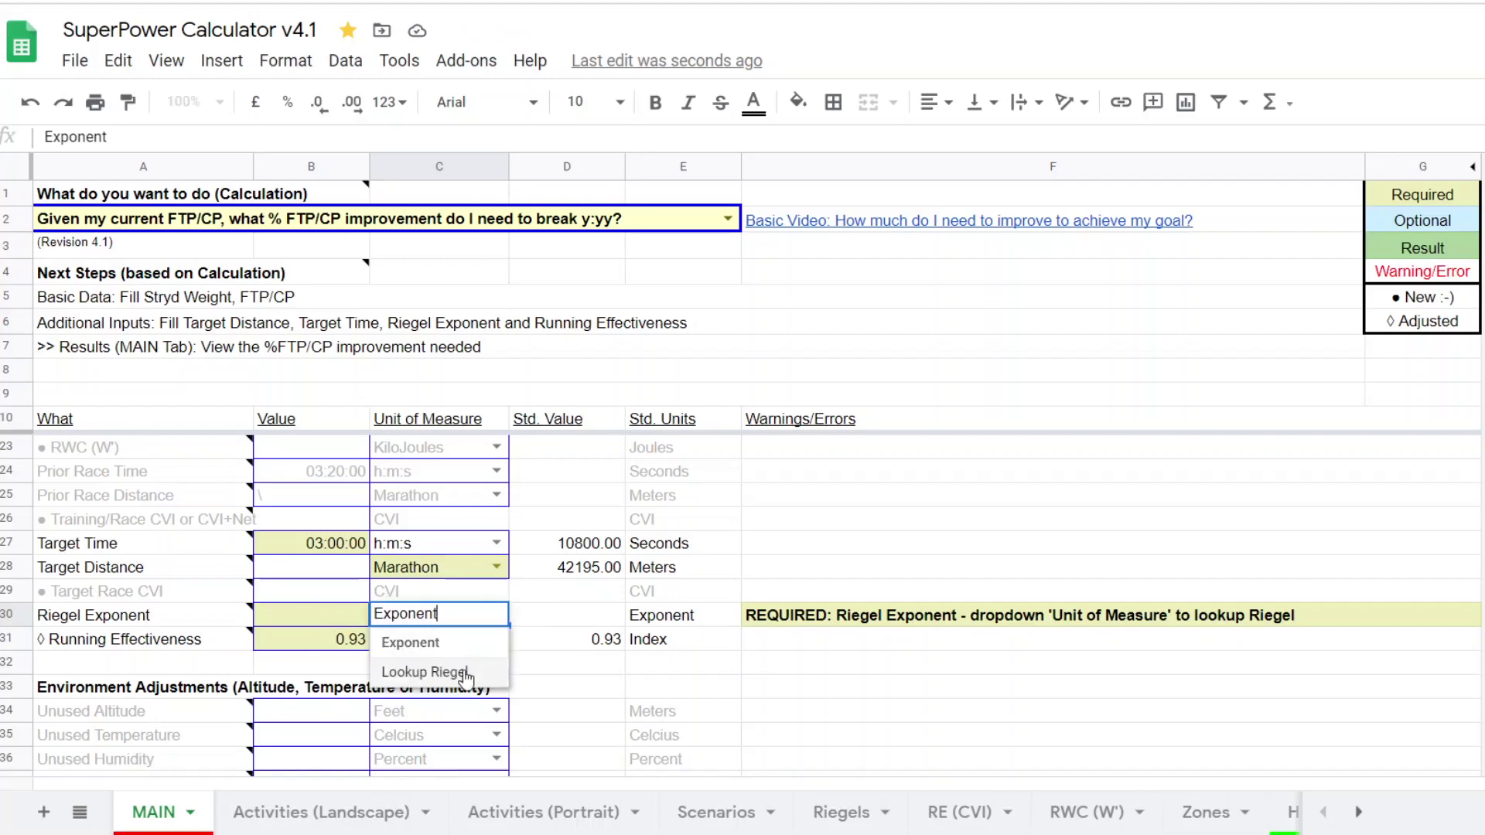
click(424, 672)
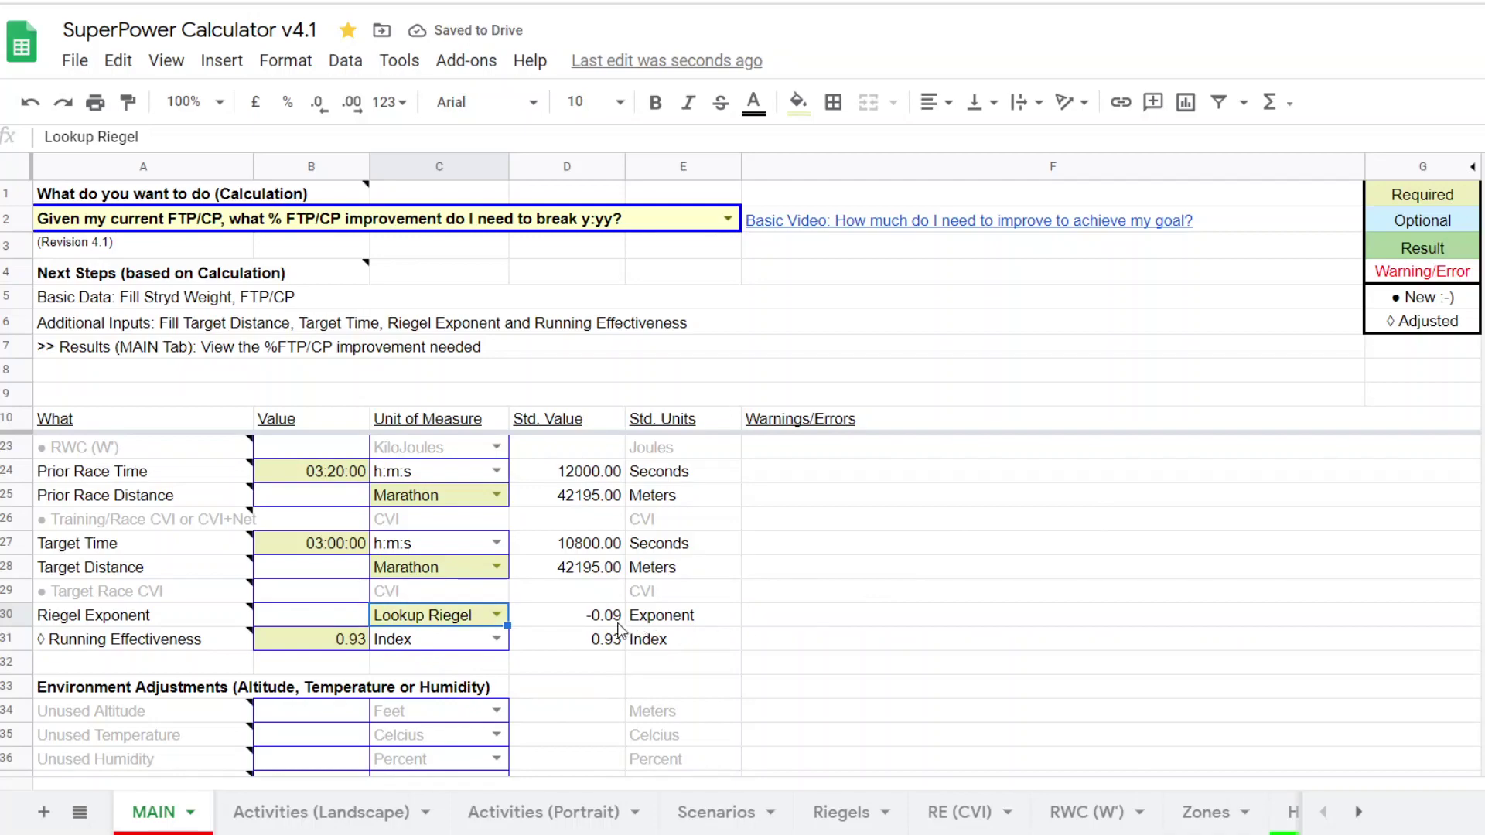
Step: Examine the matching Marathon lookup row on the Riegels sheet, then read the Running Effectiveness note on MAIN
click(843, 812)
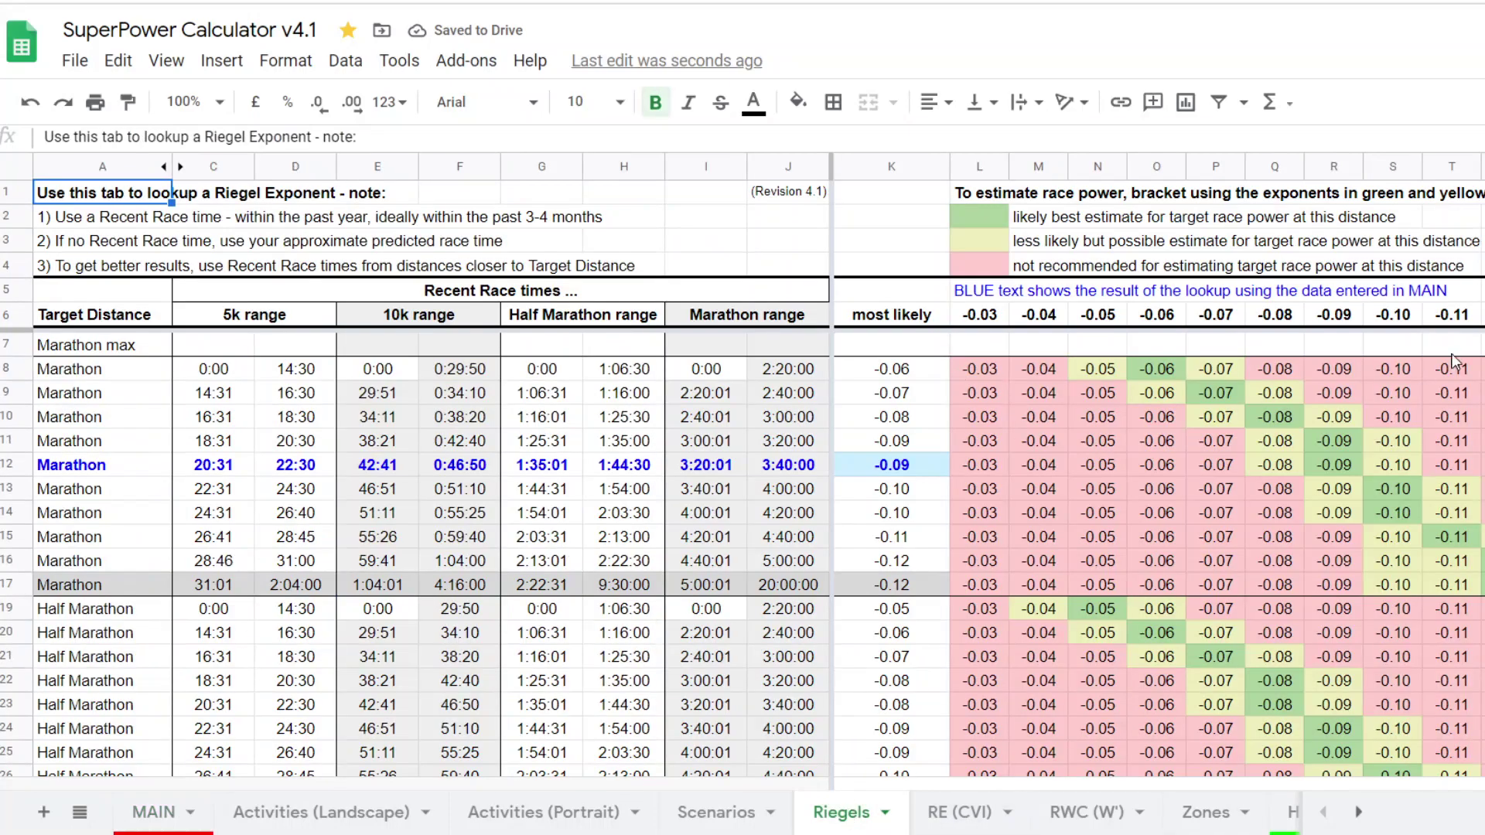
click(154, 813)
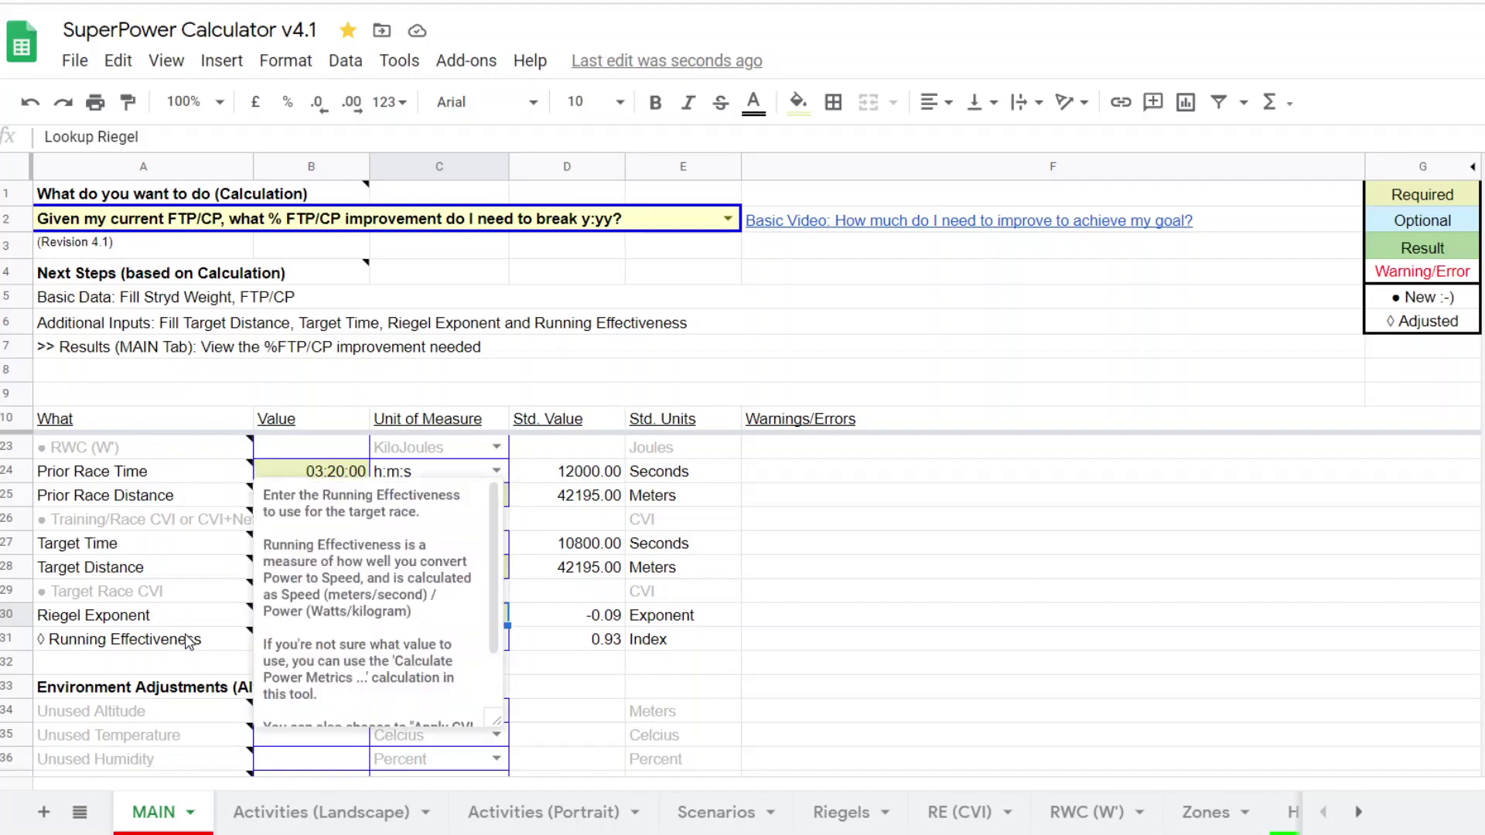
click(785, 643)
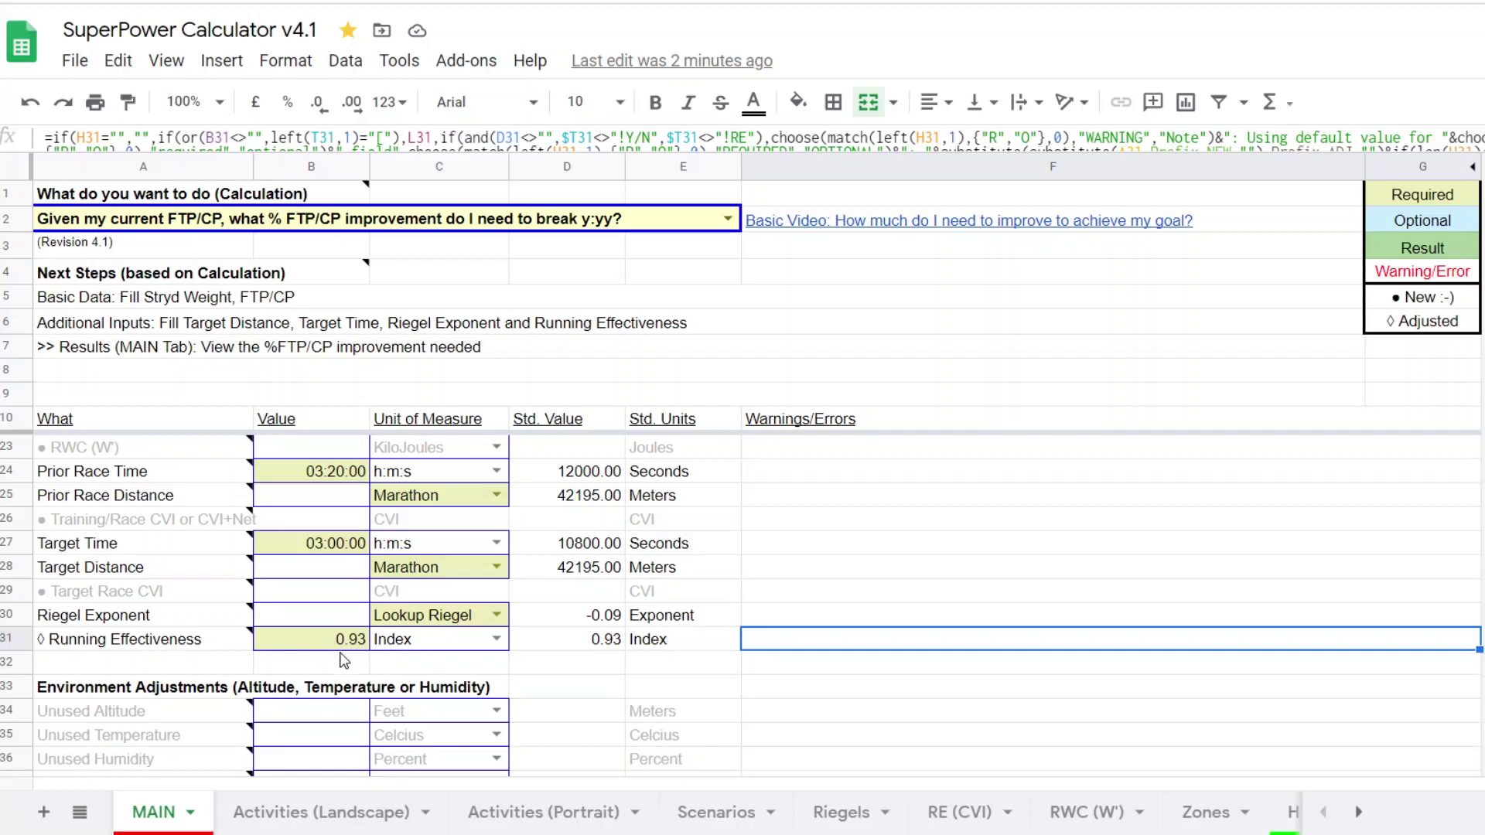
Step: Examine the Required FTP/CP and FTP/CP % improvement results and compare them with the target race inputs
scroll(344, 660, down, 2)
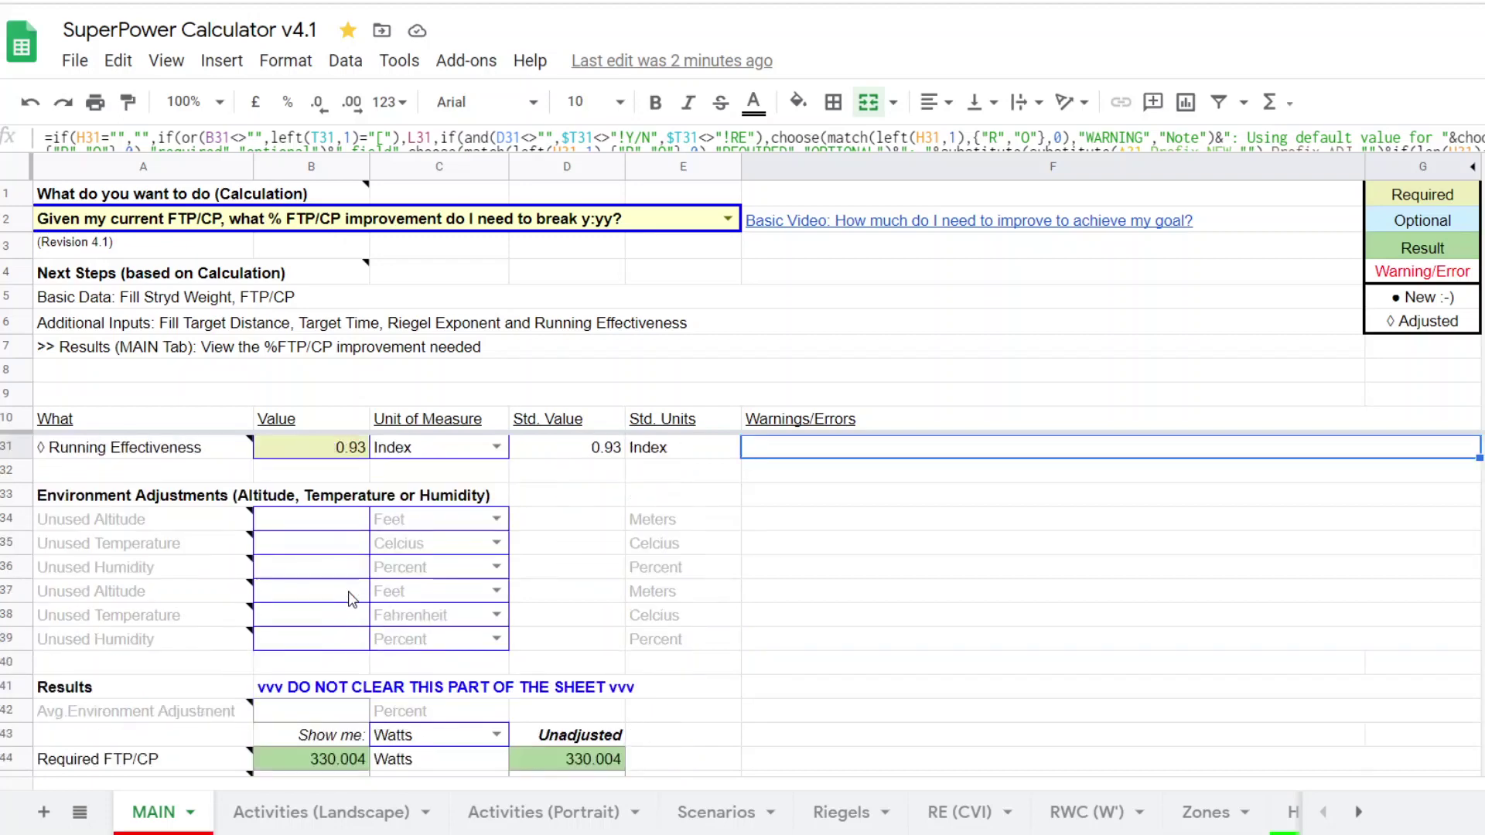
scroll(350, 598, down, 1)
scroll(350, 595, up, 1)
scroll(352, 580, down, 2)
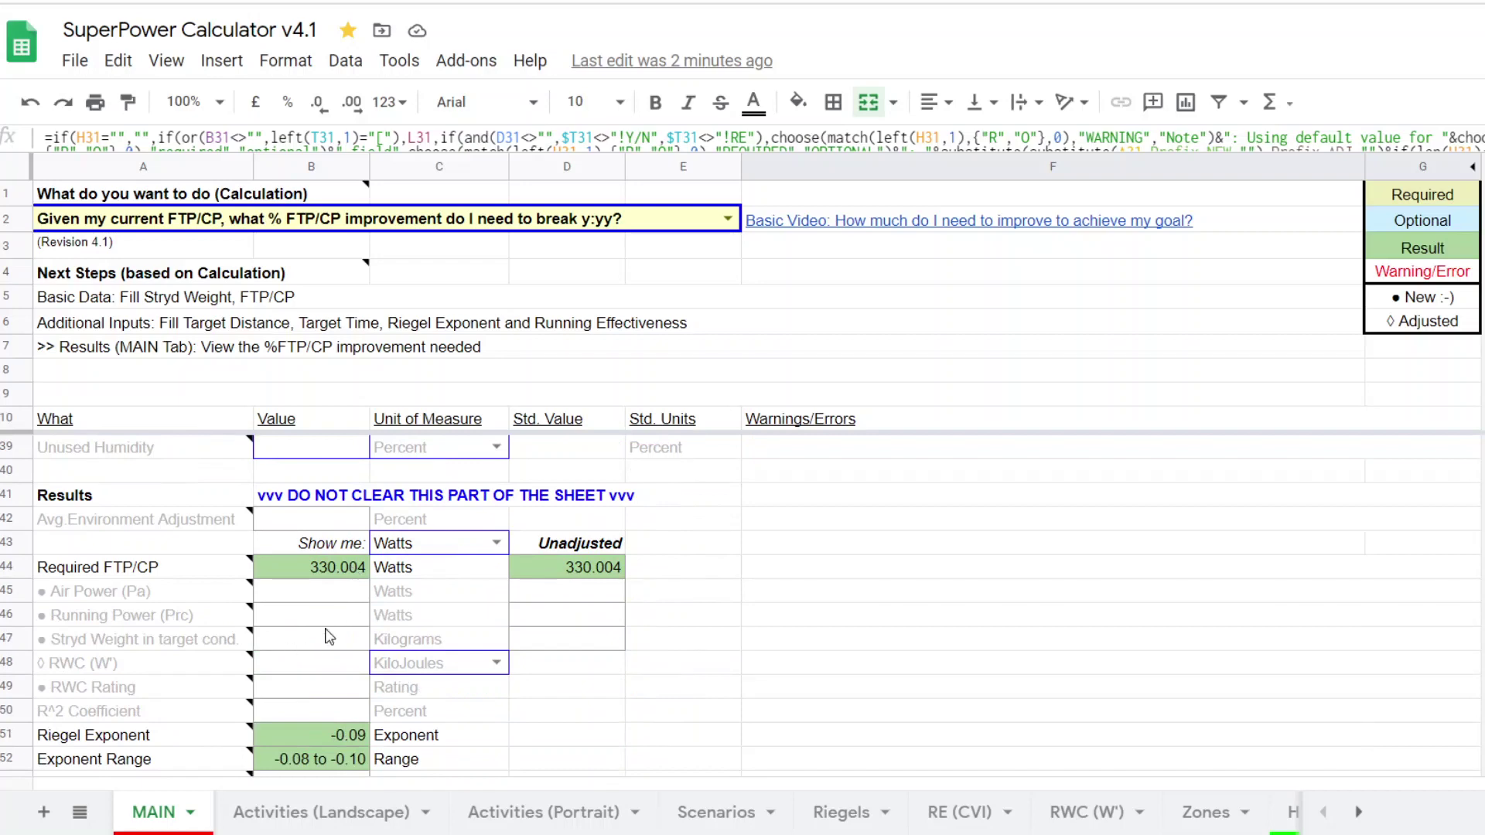
scroll(651, 608, down, 1)
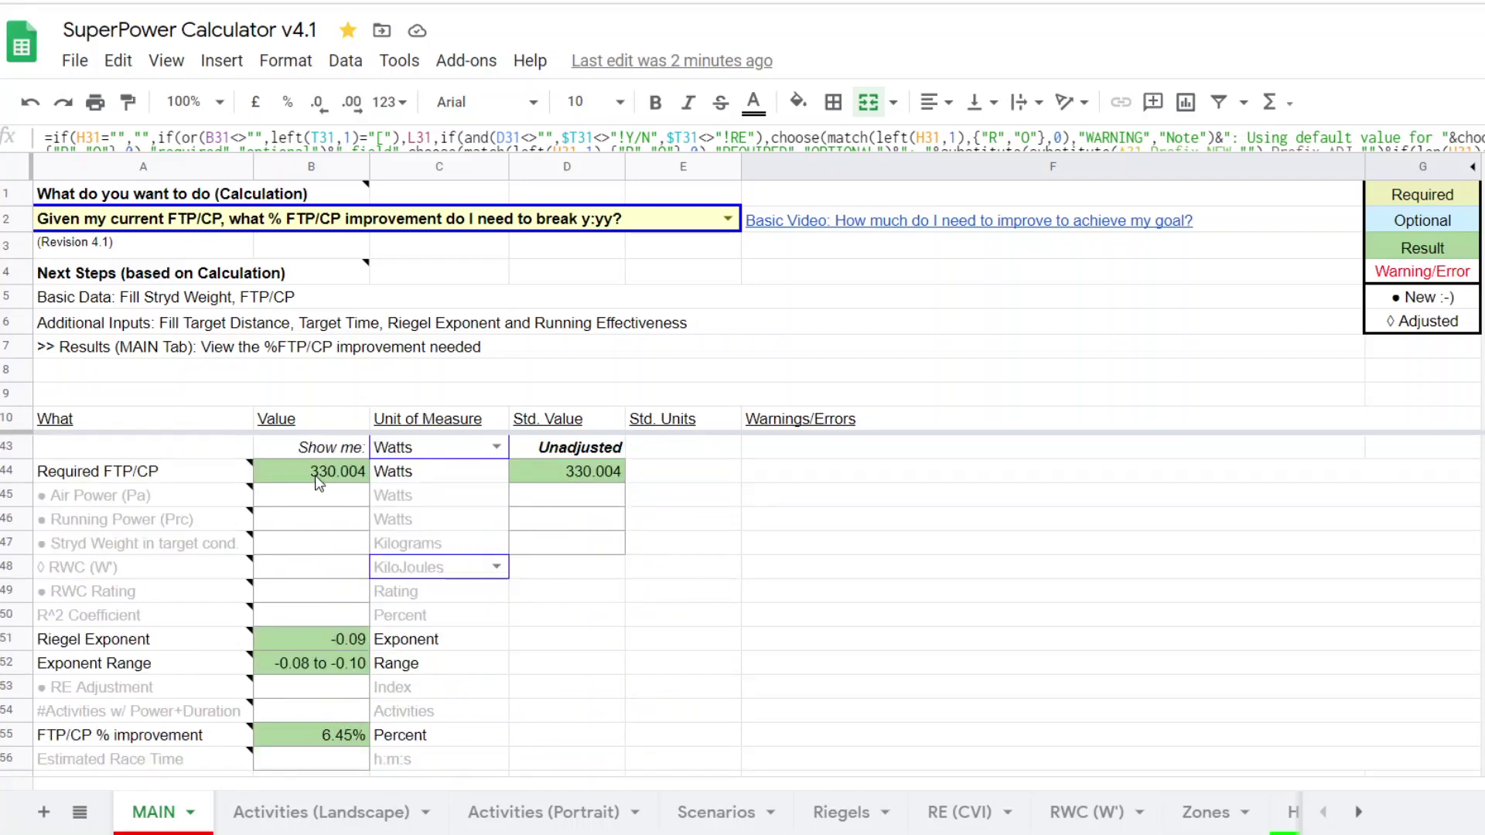
scroll(327, 539, up, 3)
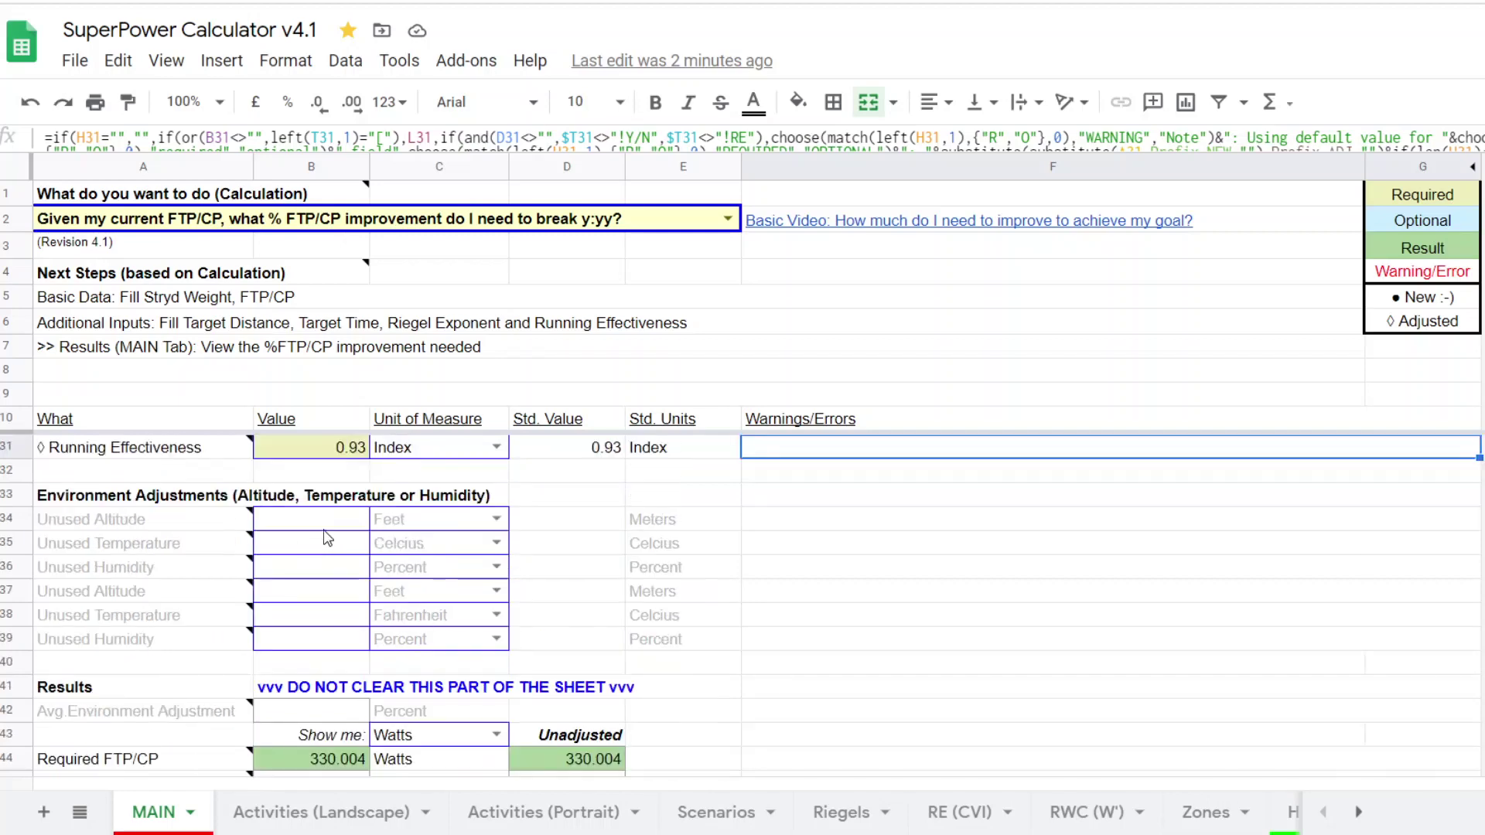
scroll(328, 539, up, 2)
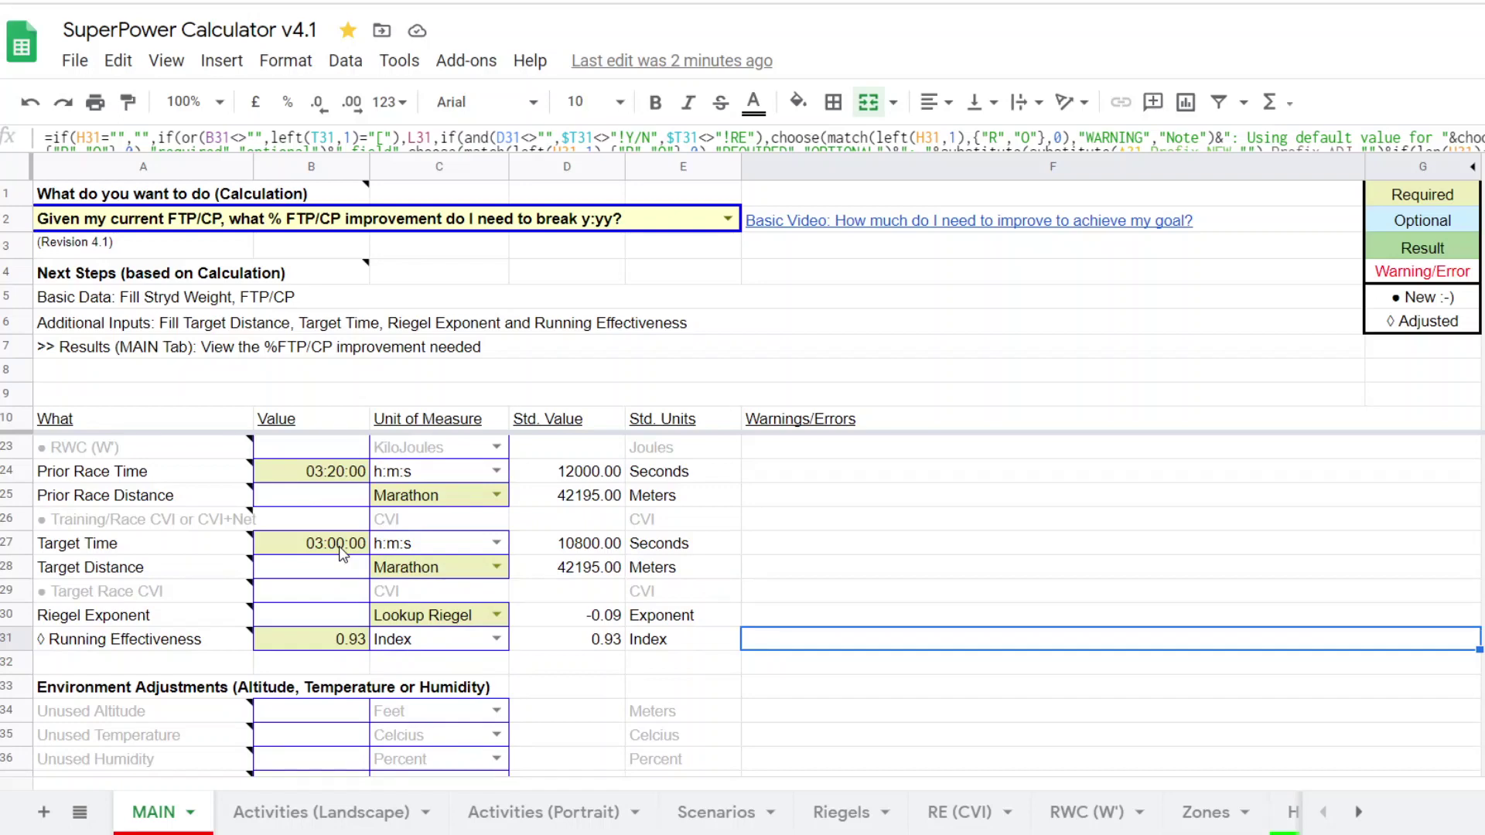
scroll(341, 568, down, 1)
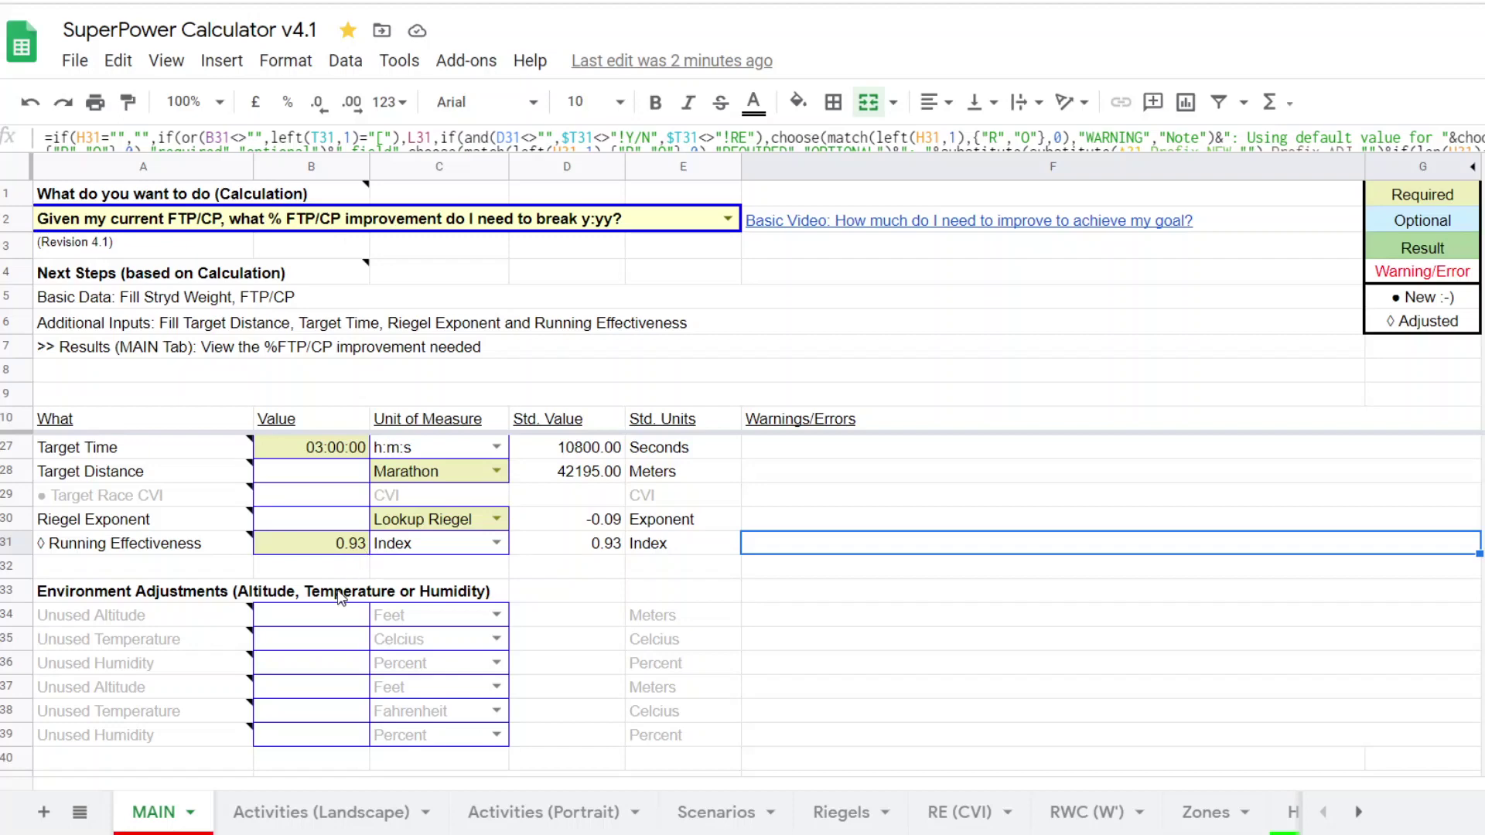
scroll(340, 601, down, 3)
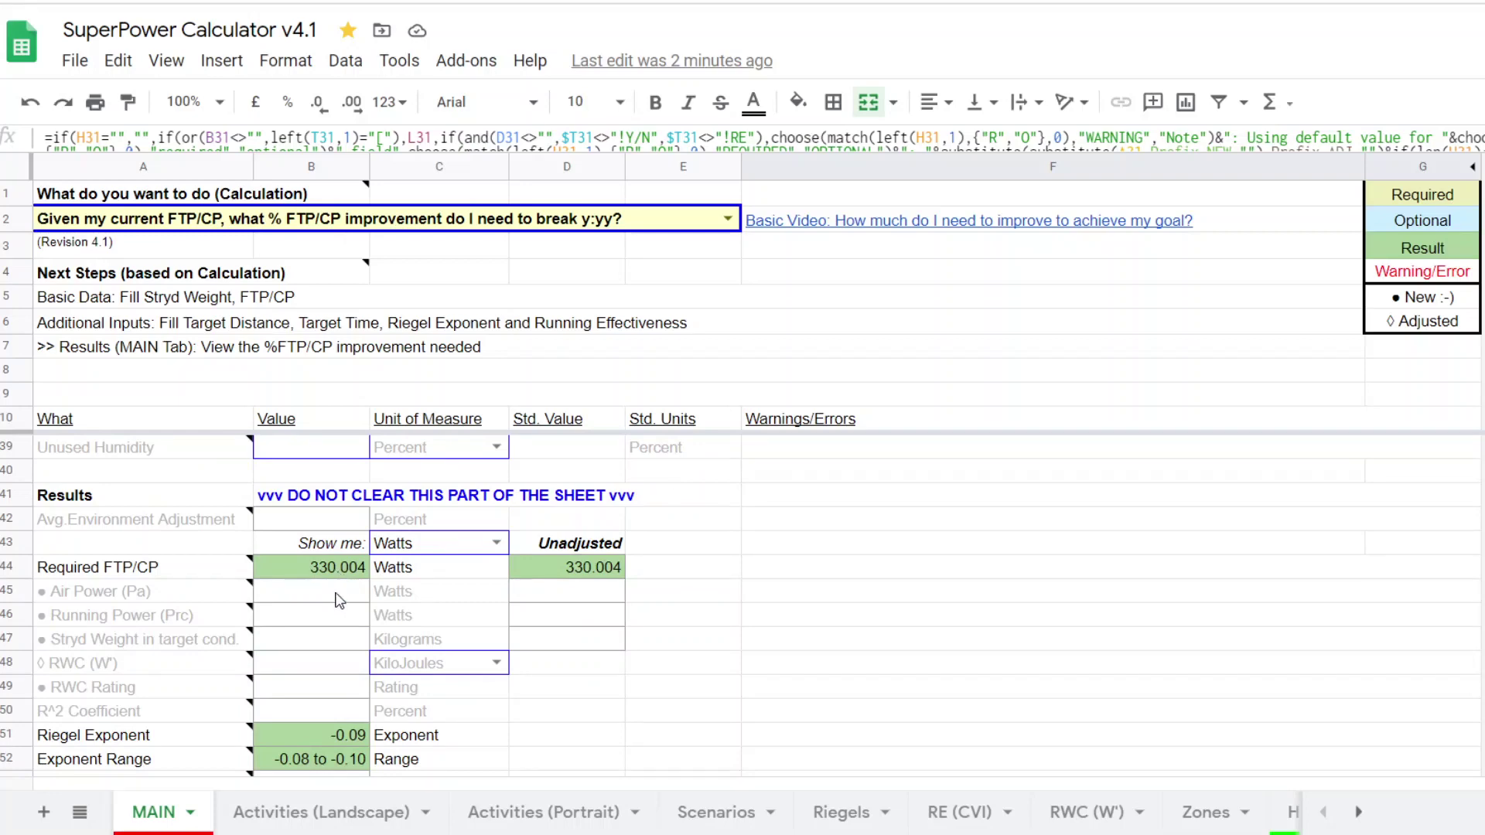
Step: Read the FTP/CP % improvement result on MAIN and compare it with the current FTP/CP in the basic data
scroll(338, 601, down, 1)
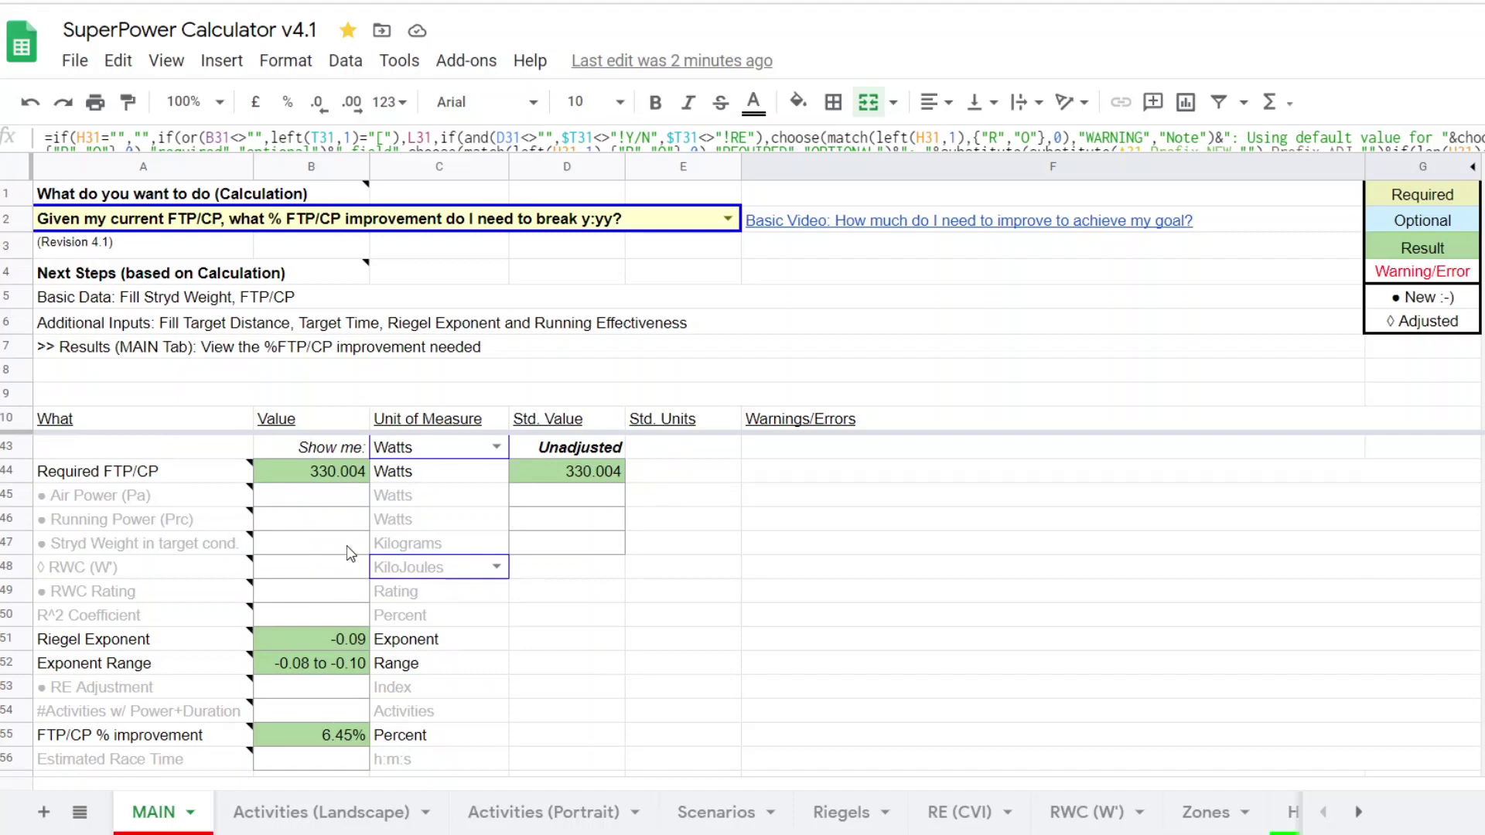
scroll(348, 549, down, 1)
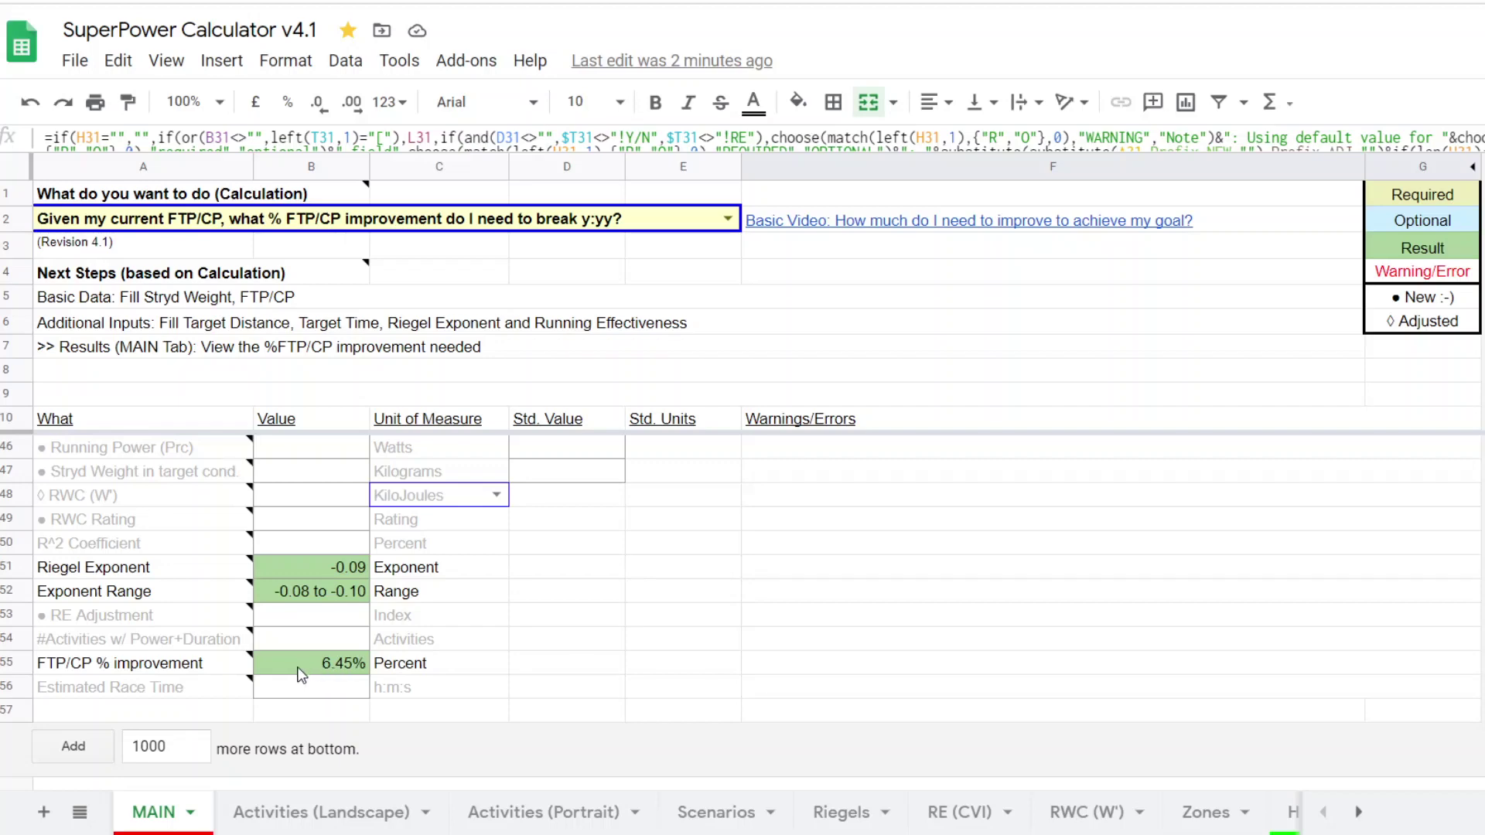
scroll(543, 666, up, 12)
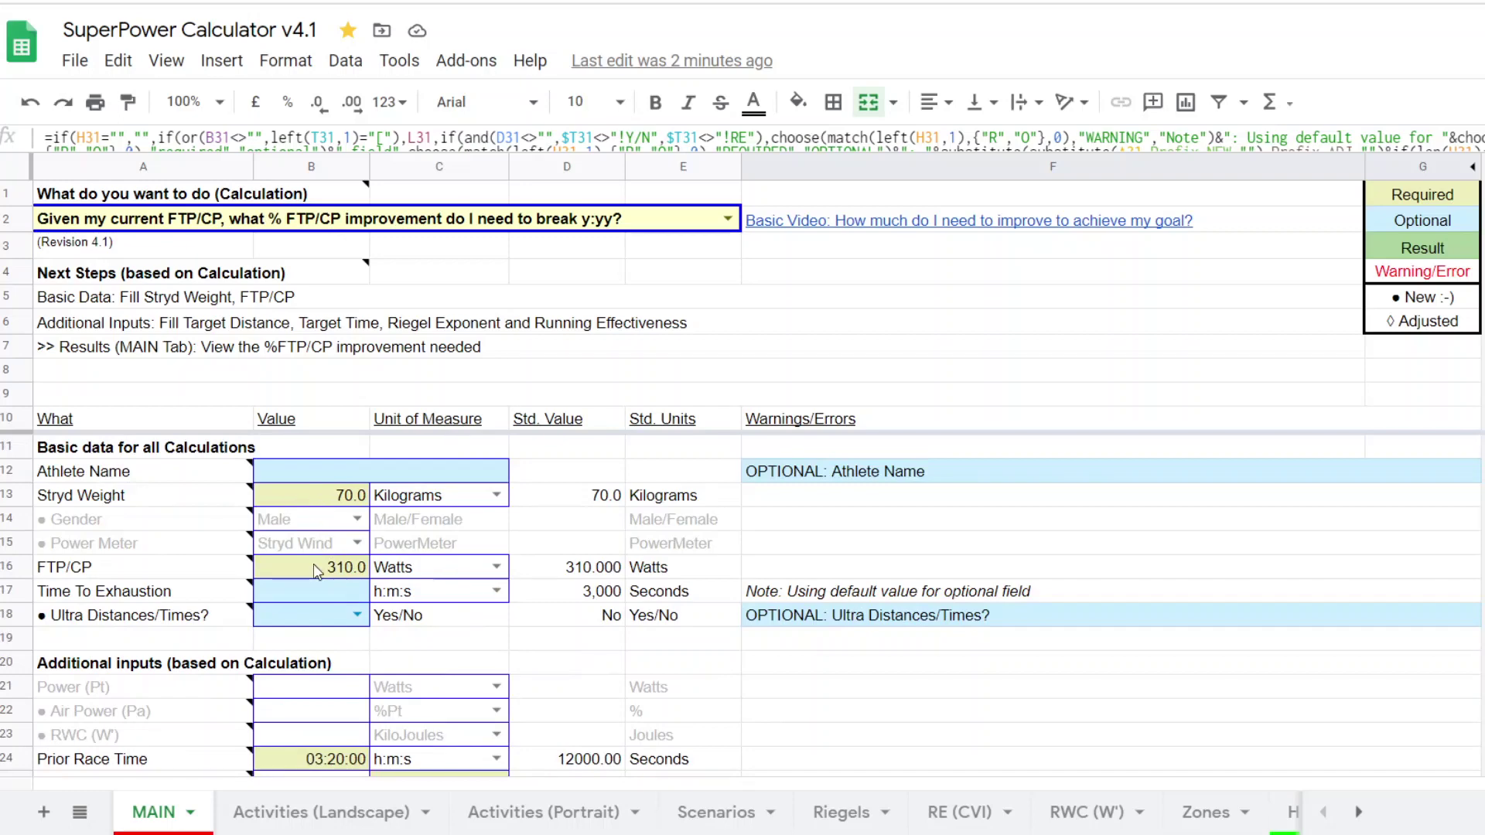
scroll(313, 567, down, 3)
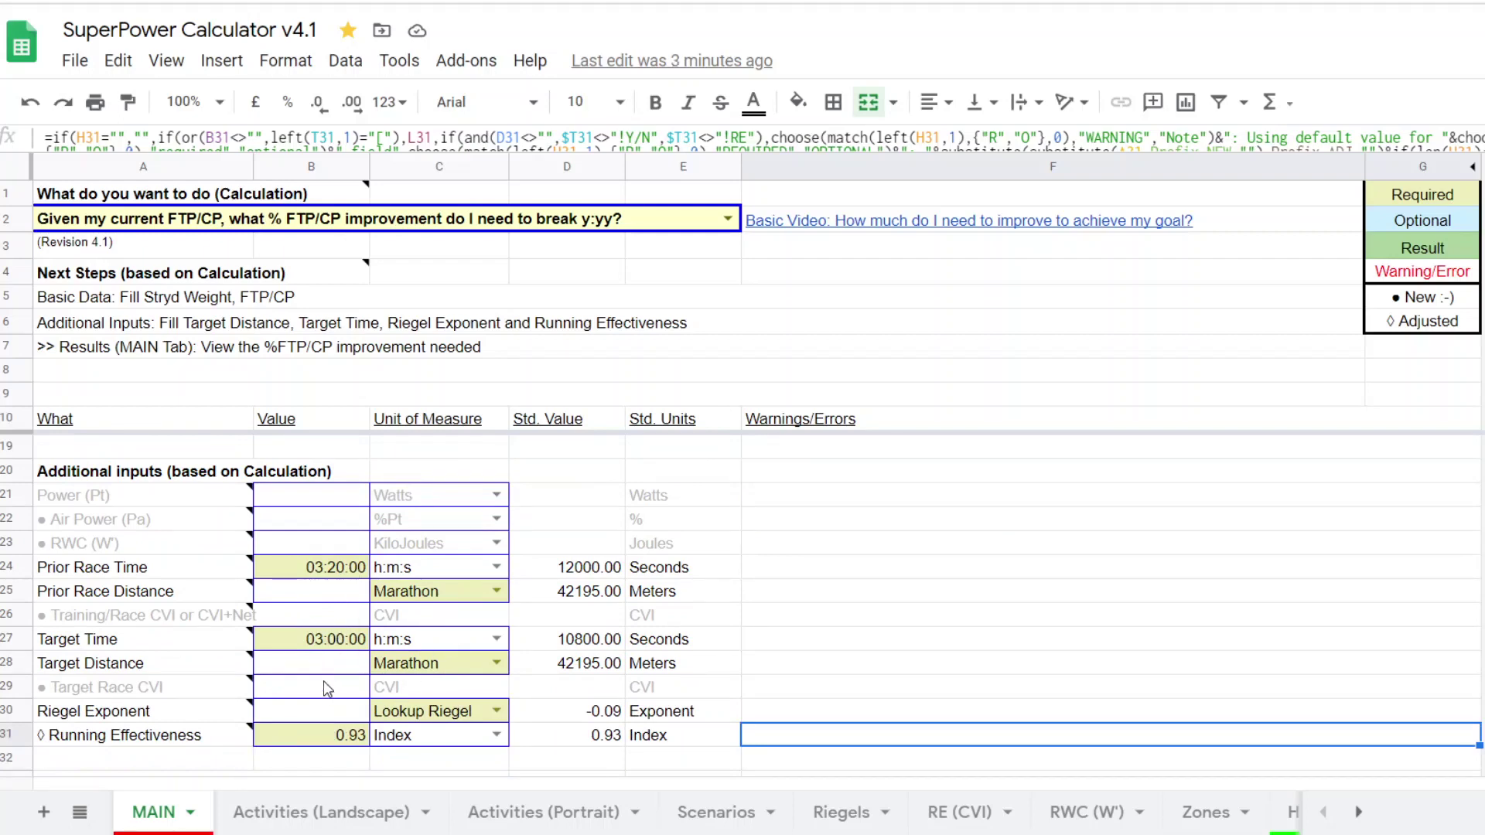
Step: Try a Running Effectiveness of 0.94 and check the Required FTP/CP and FTP/CP % improvement results
scroll(414, 621, down, 3)
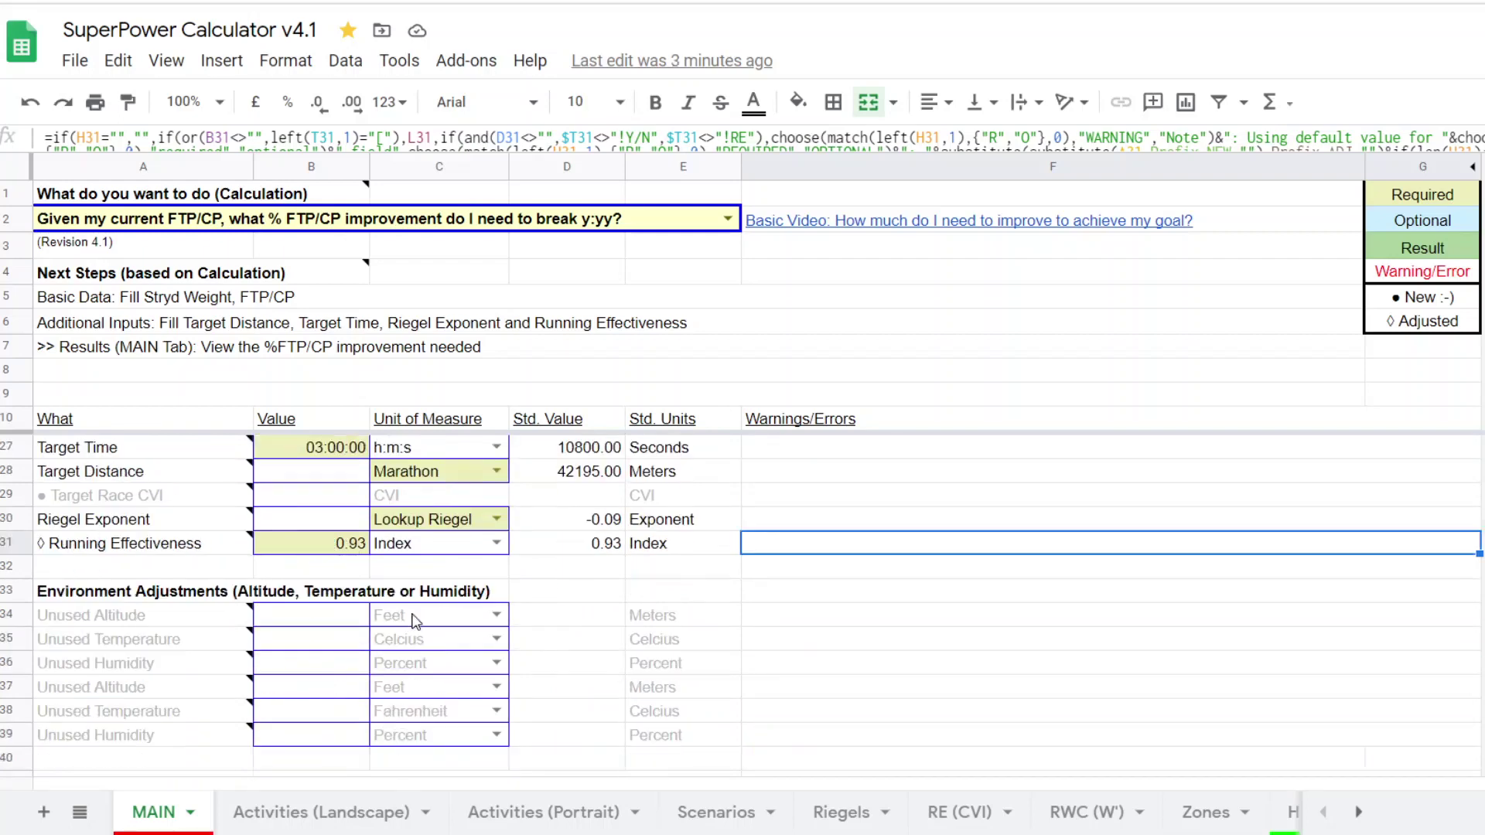
click(349, 551)
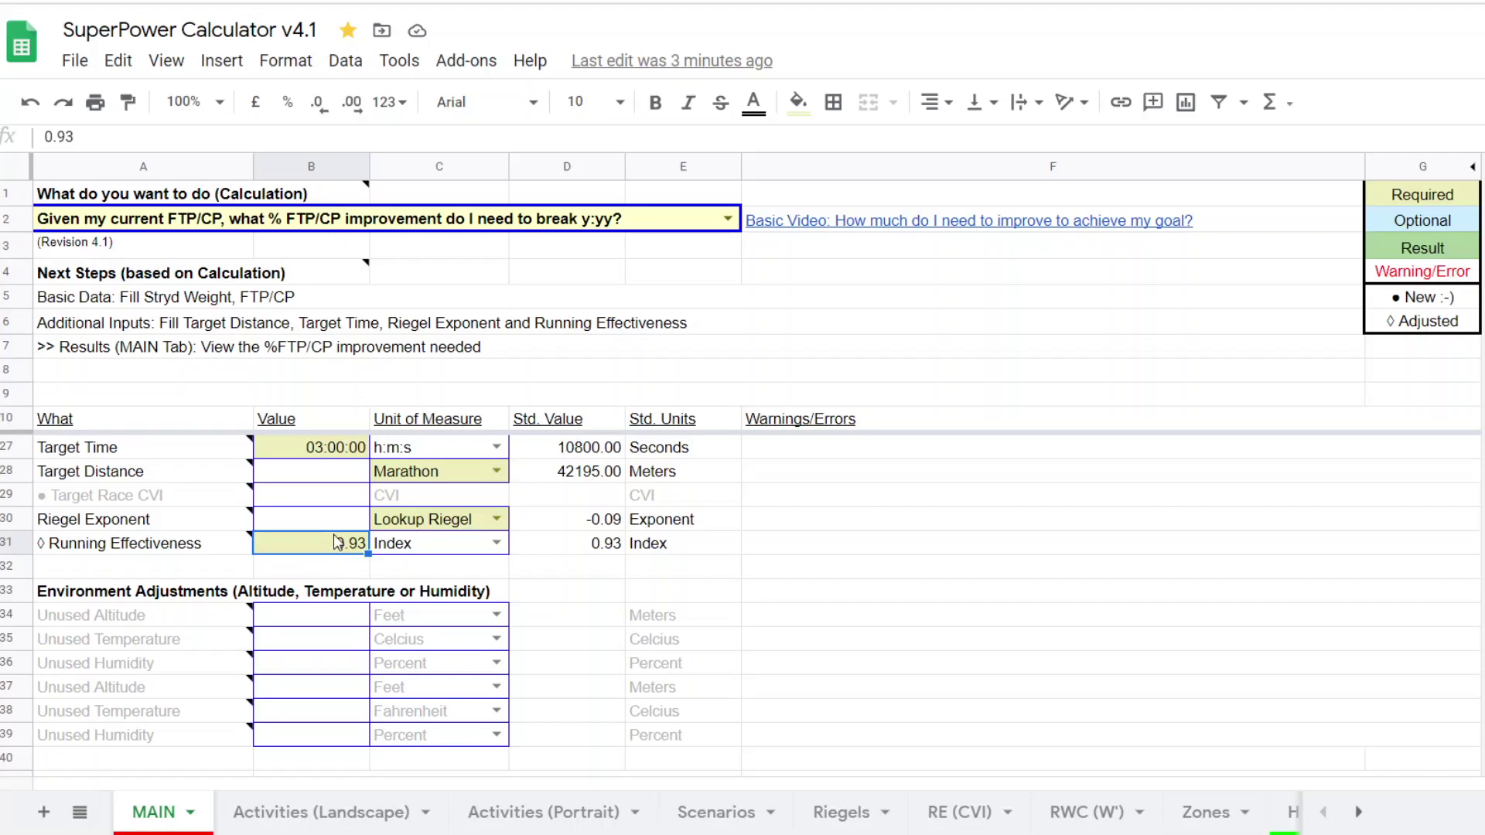
double_click(336, 541)
key(BackSpace)
text(4)
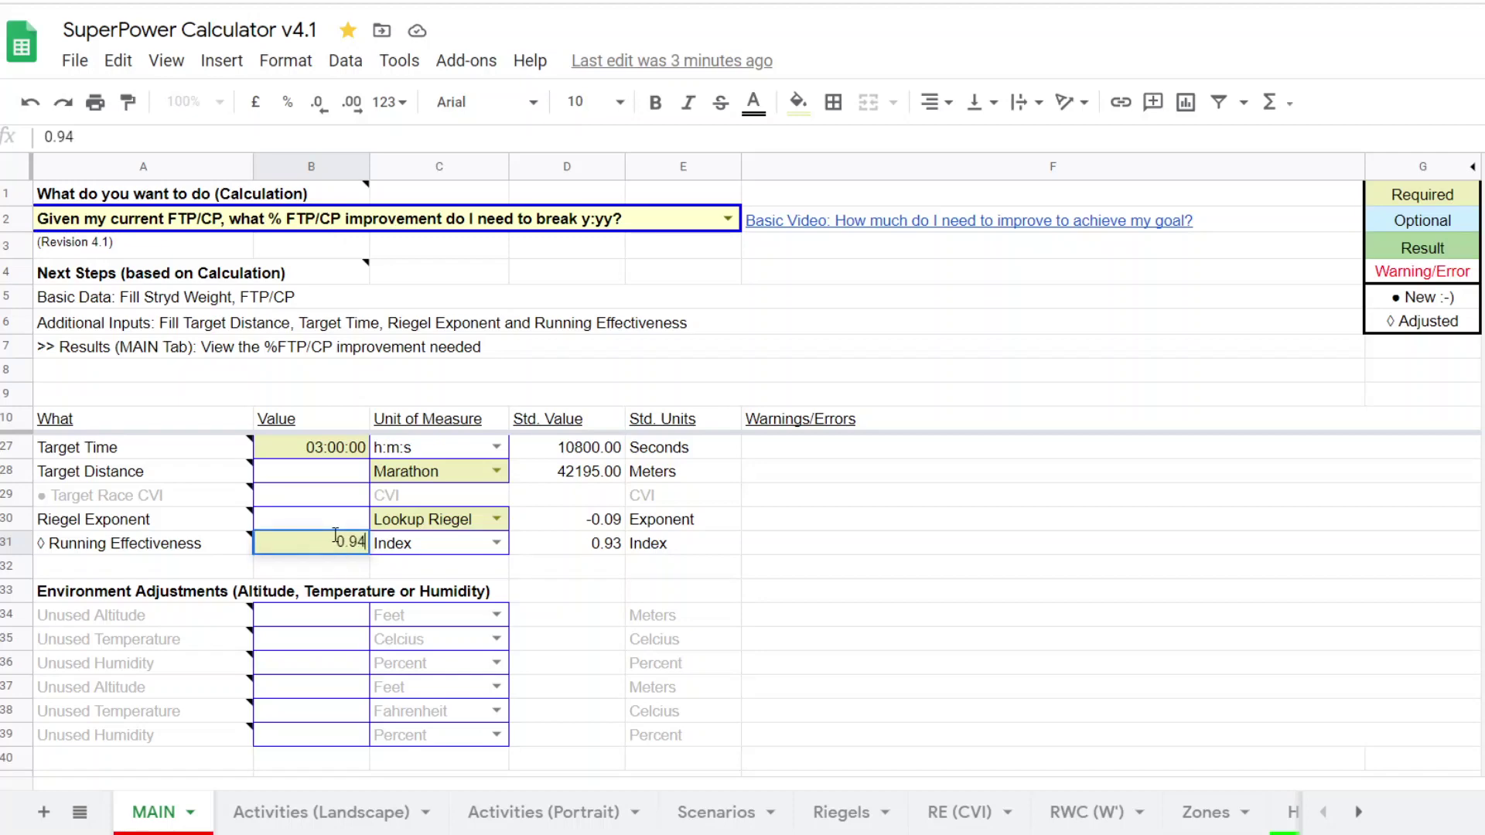
key(Return)
scroll(464, 625, down, 3)
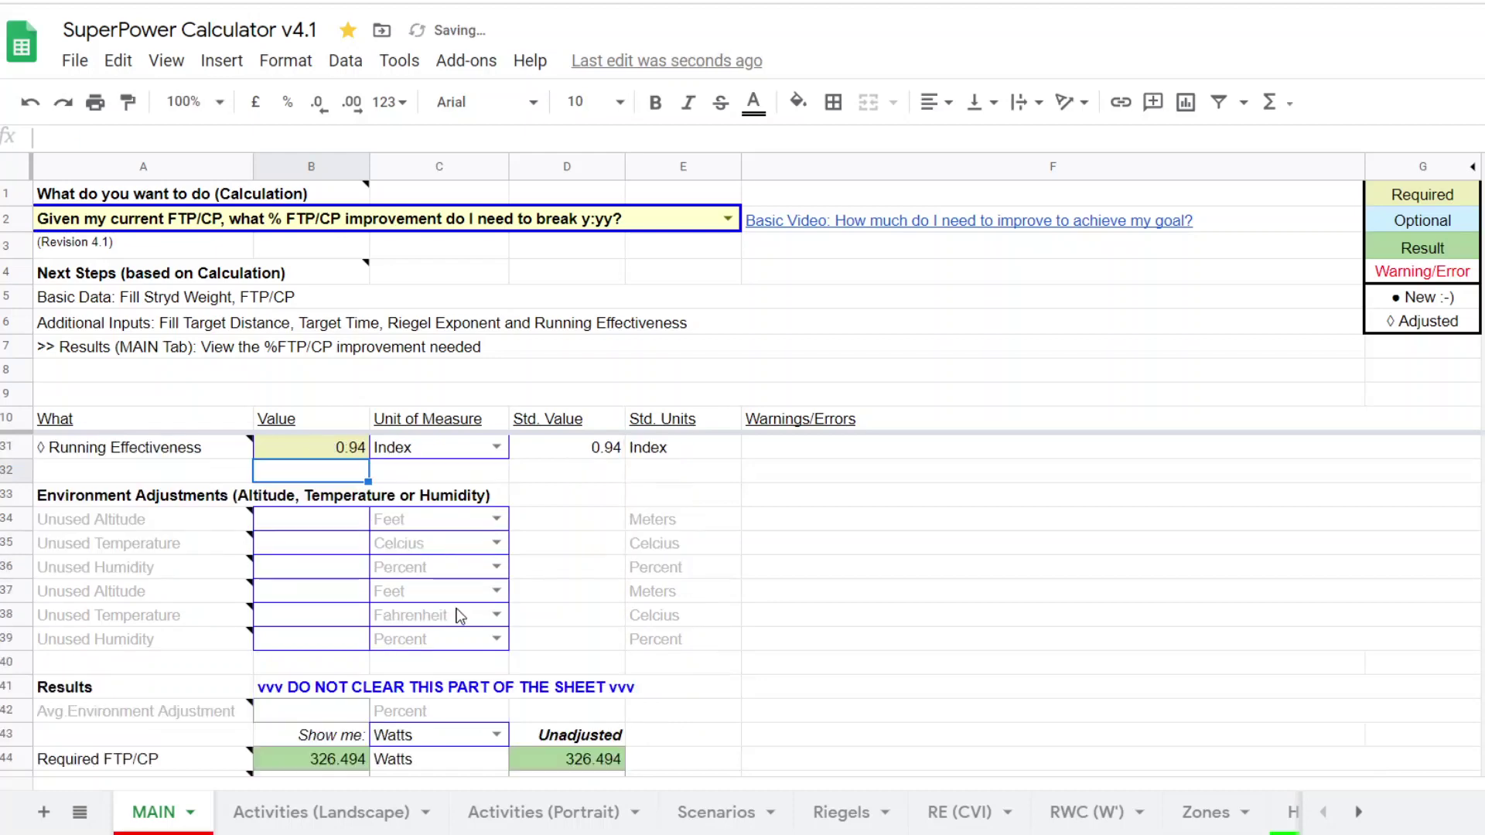
scroll(355, 696, down, 2)
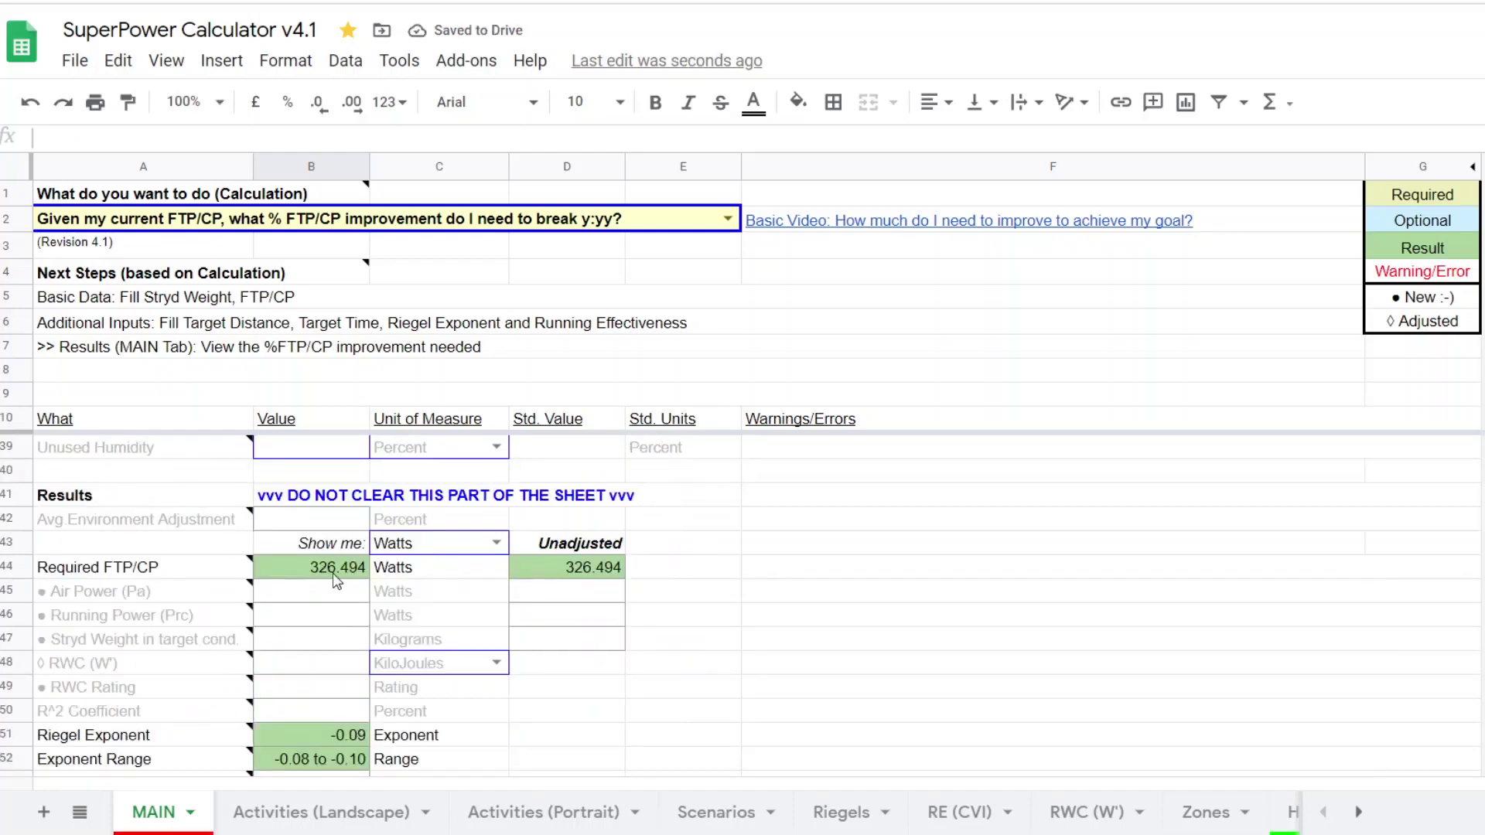
mouse_move(336, 580)
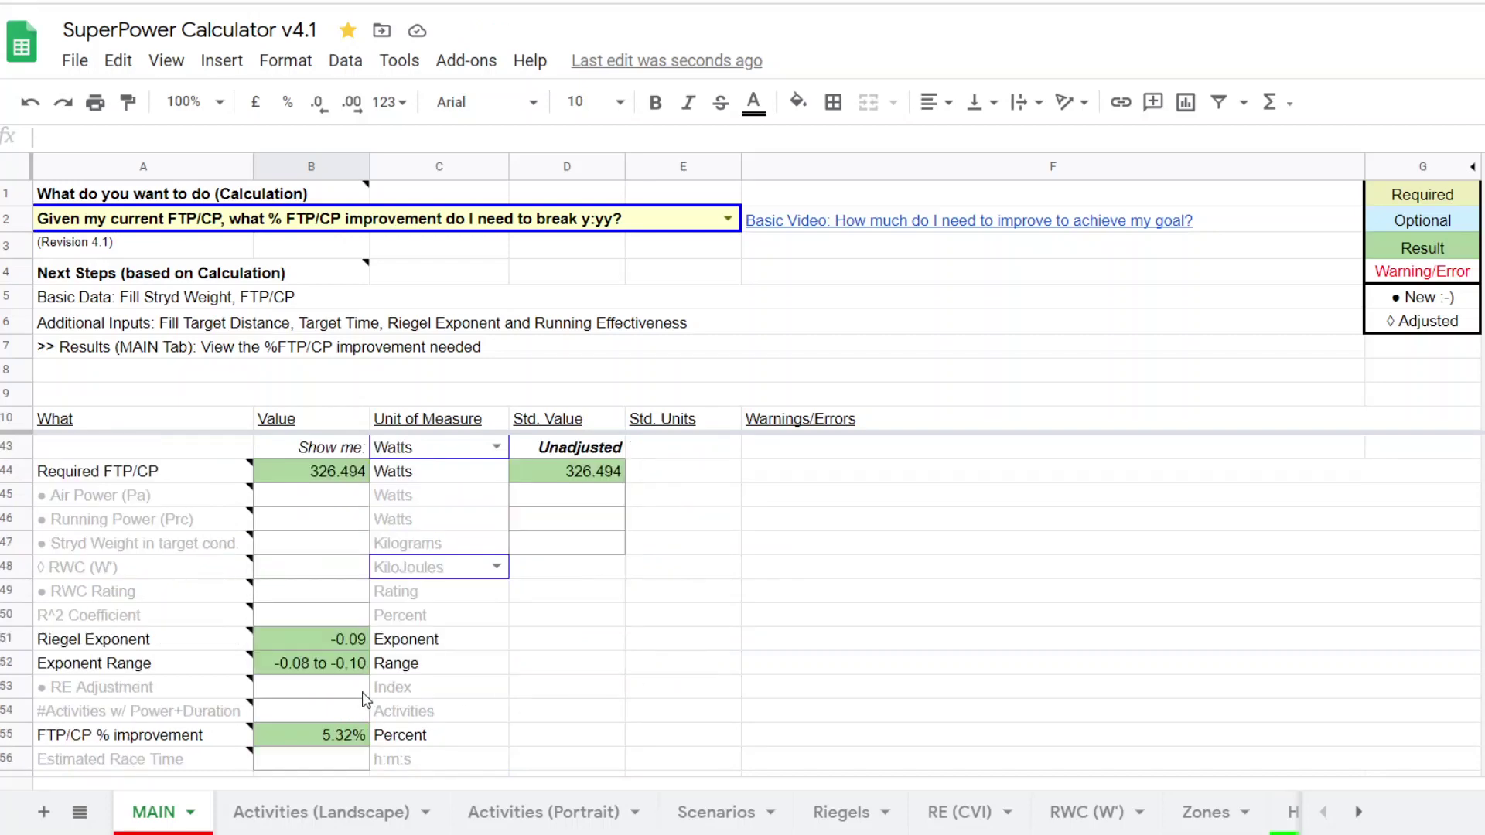
scroll(363, 702, down, 2)
Step: Set Running Effectiveness back to 0.93 and recheck the Required FTP/CP result
scroll(530, 671, up, 6)
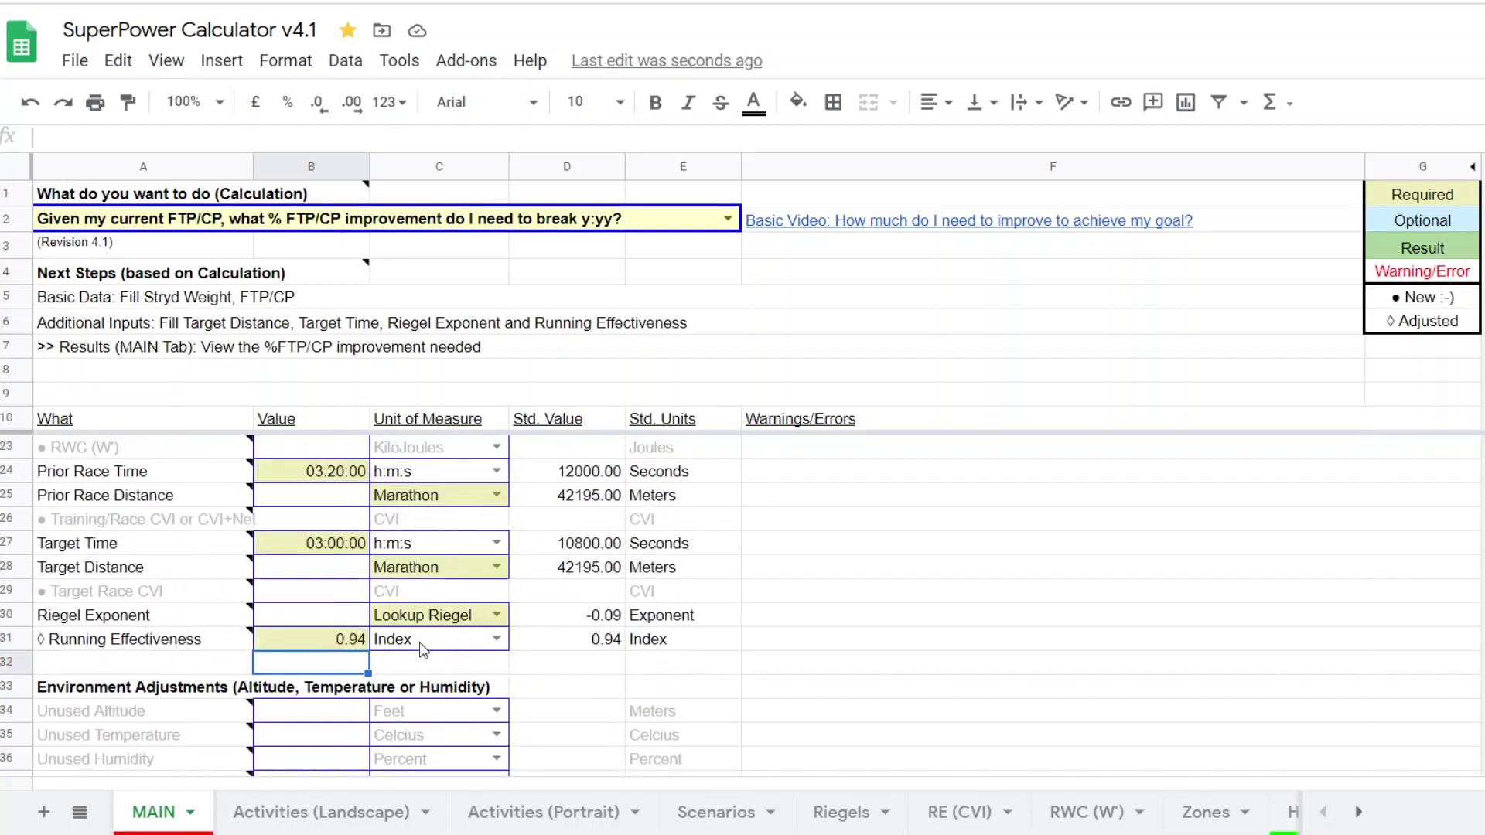
click(336, 647)
text(0.)
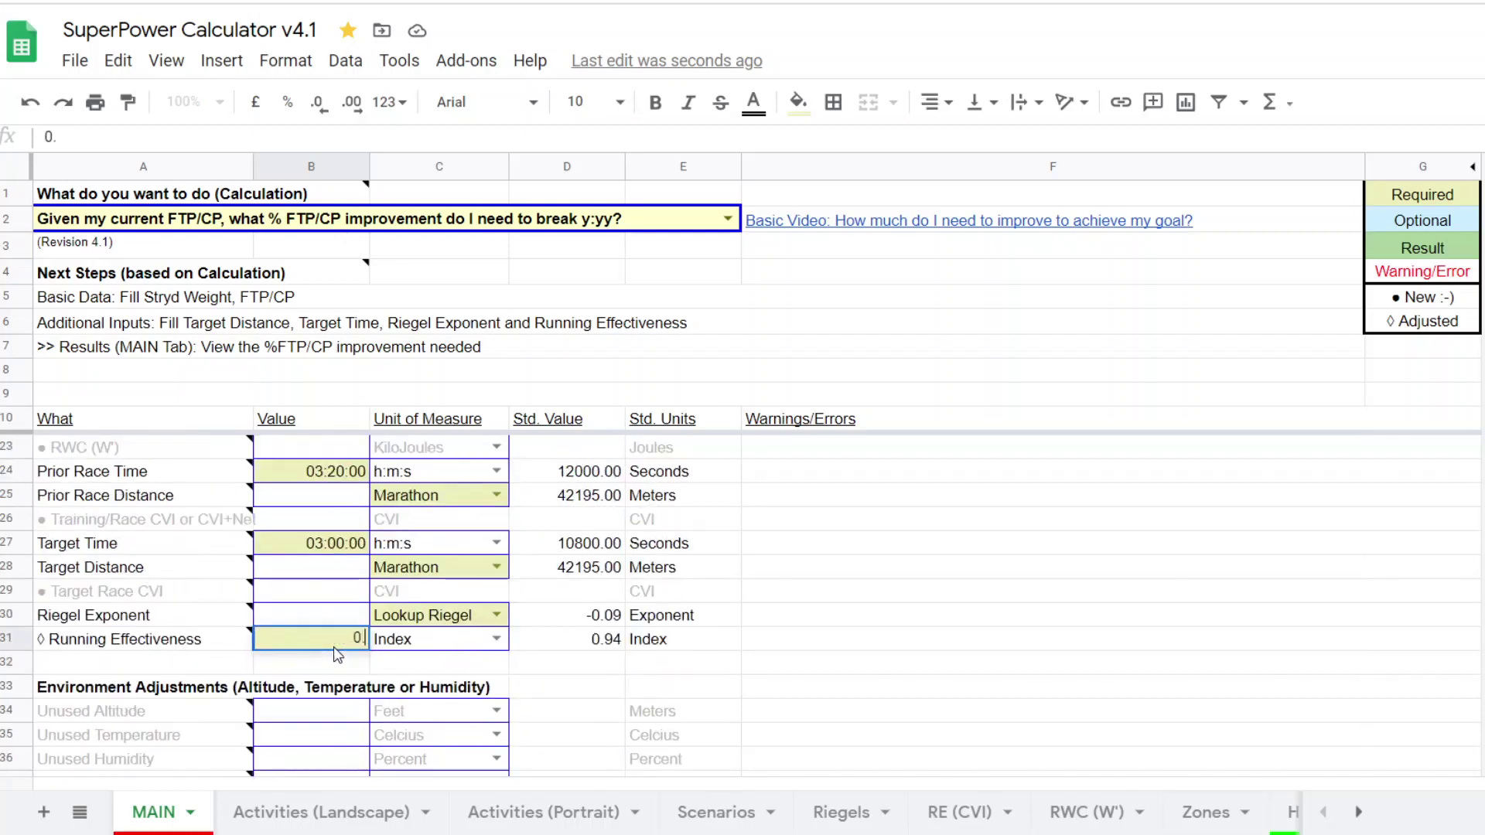
text(93)
key(Return)
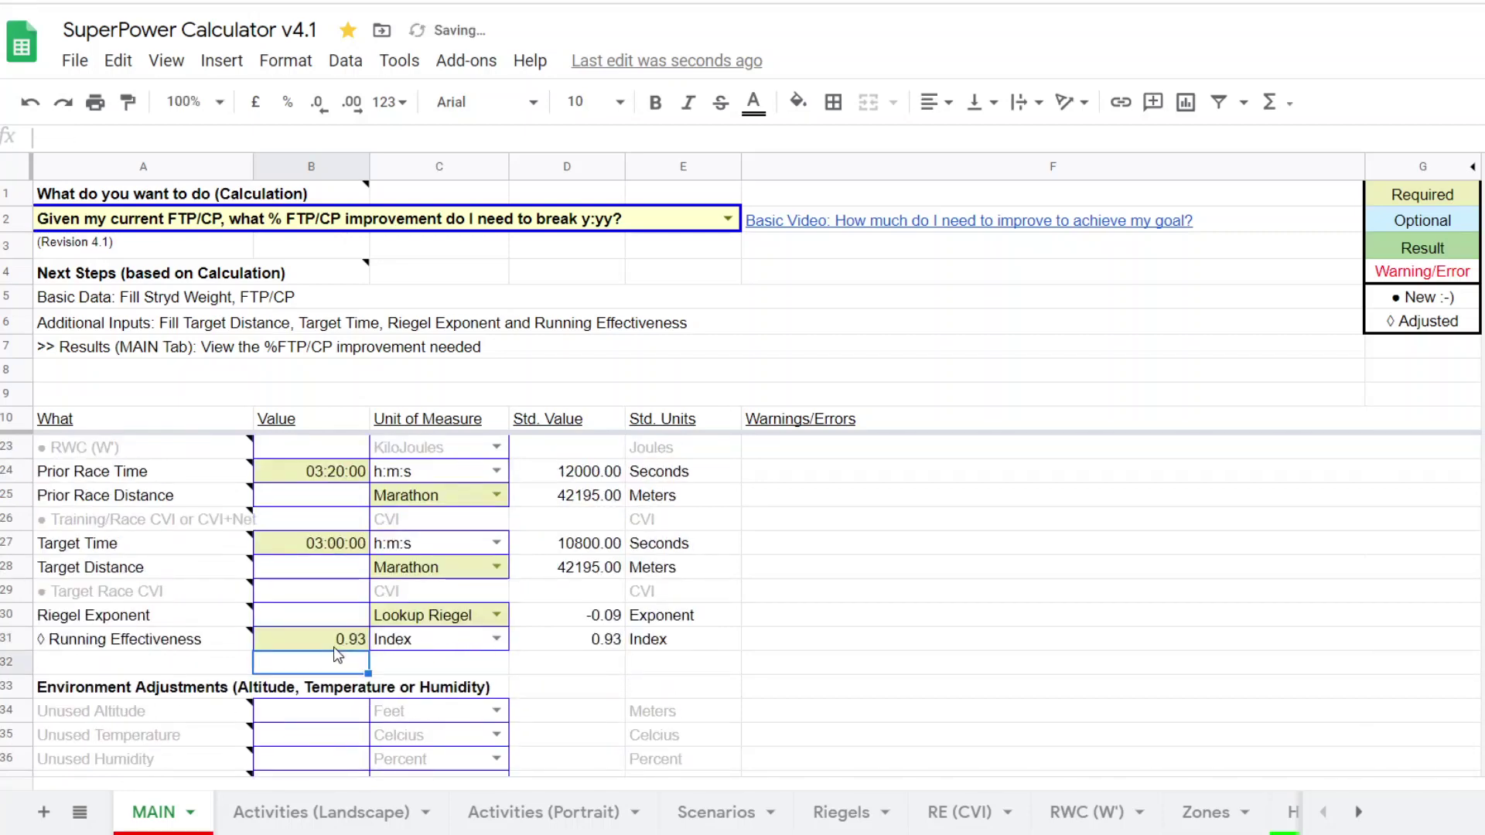
scroll(526, 641, down, 4)
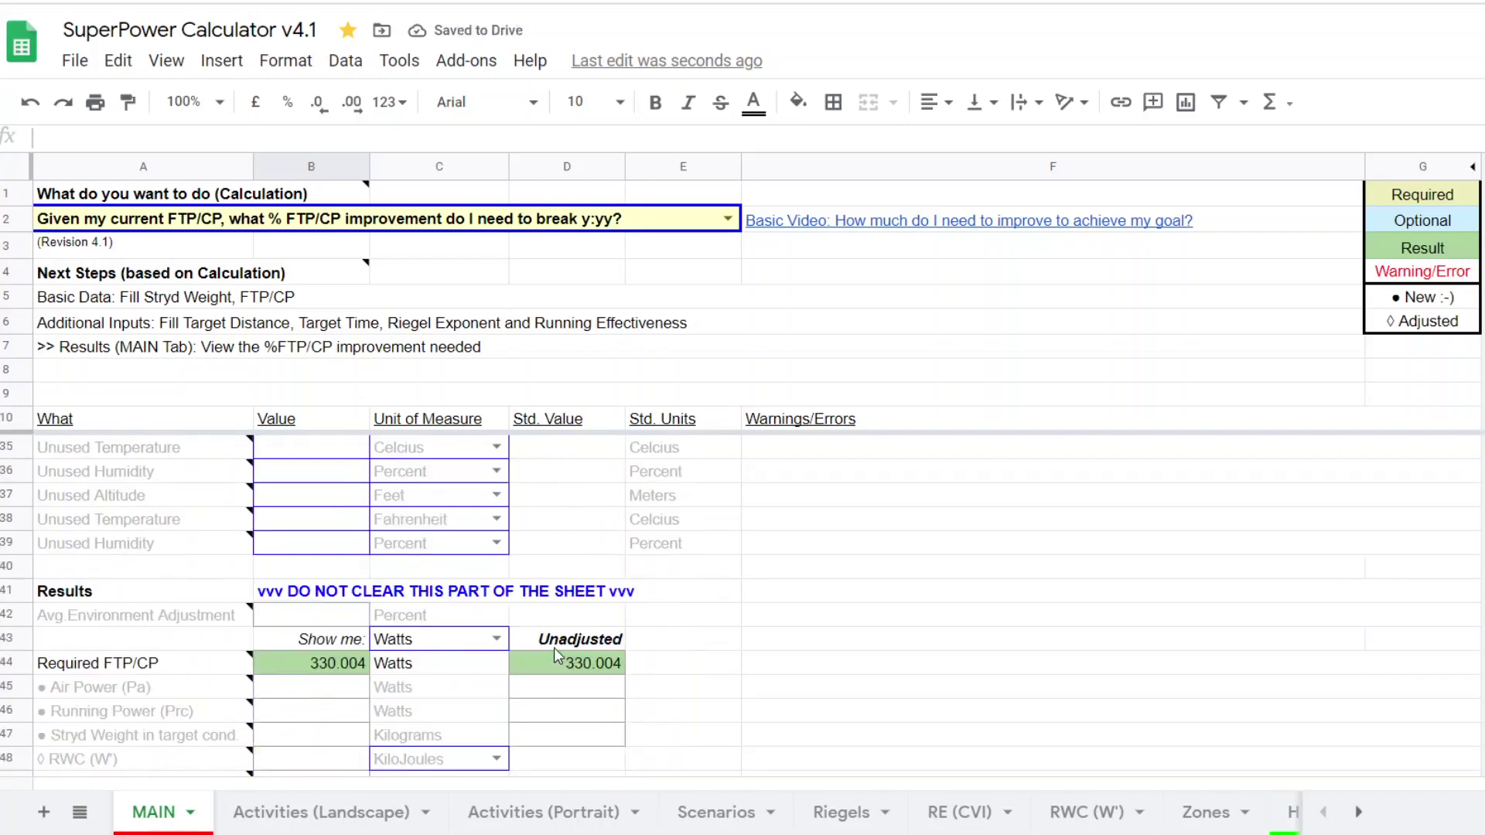
Step: Compare the current FTP/CP and the prior and target race inputs with the Required FTP/CP and FTP/CP % improvement results
scroll(432, 671, up, 8)
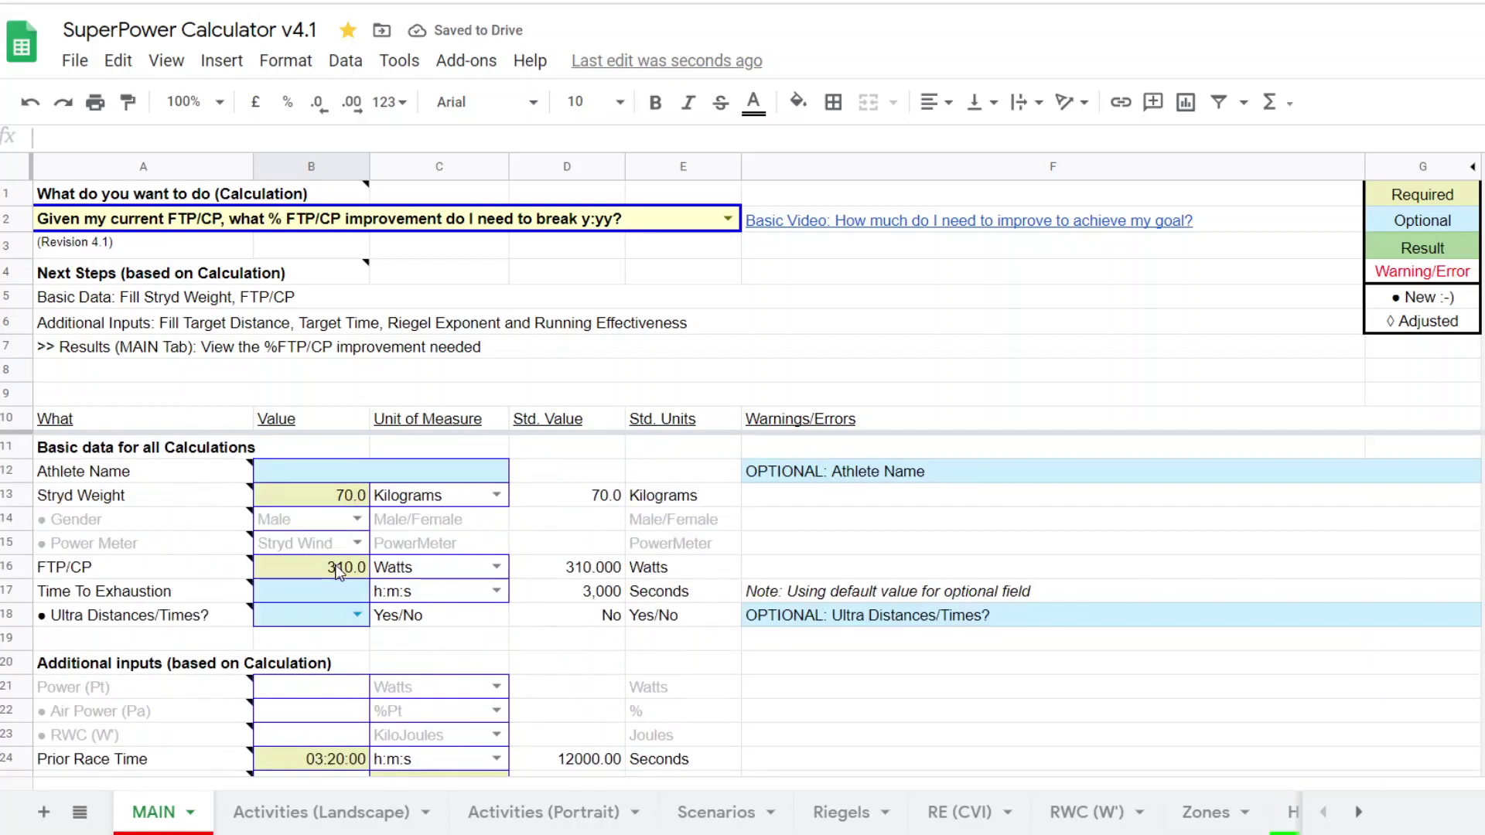
scroll(338, 571, down, 4)
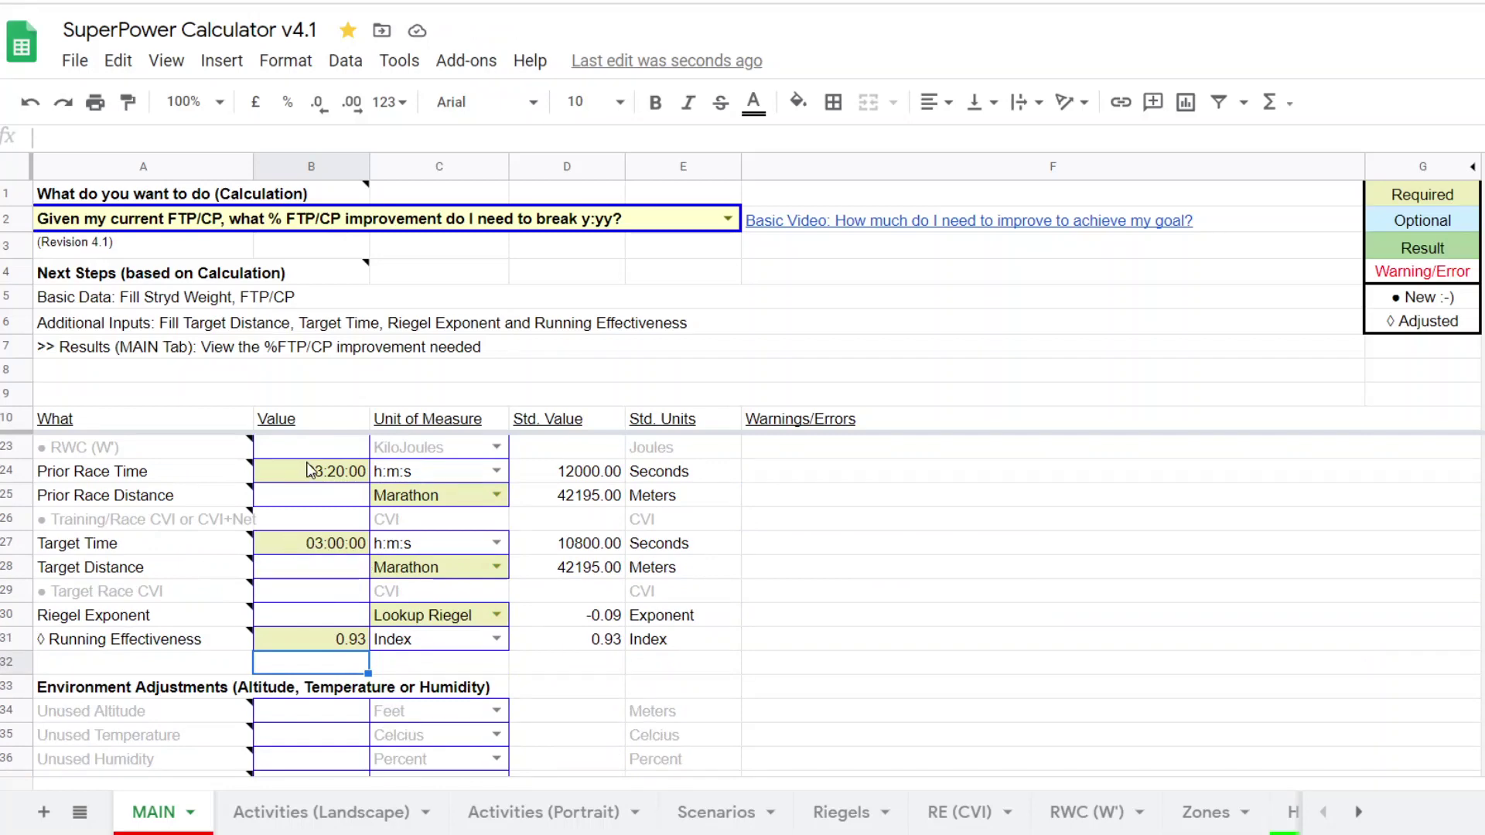
scroll(338, 619, down, 4)
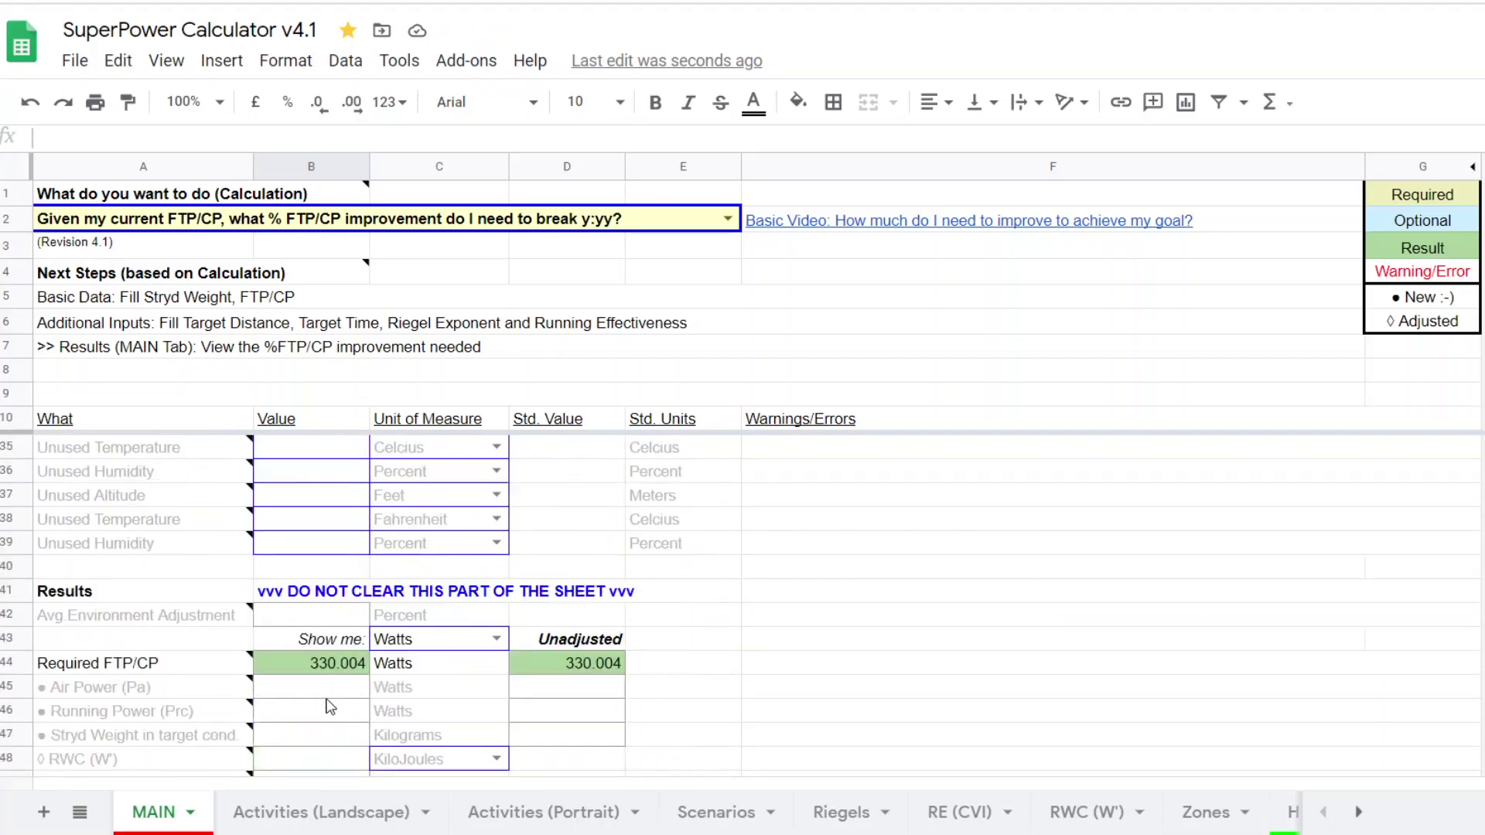
scroll(330, 707, down, 2)
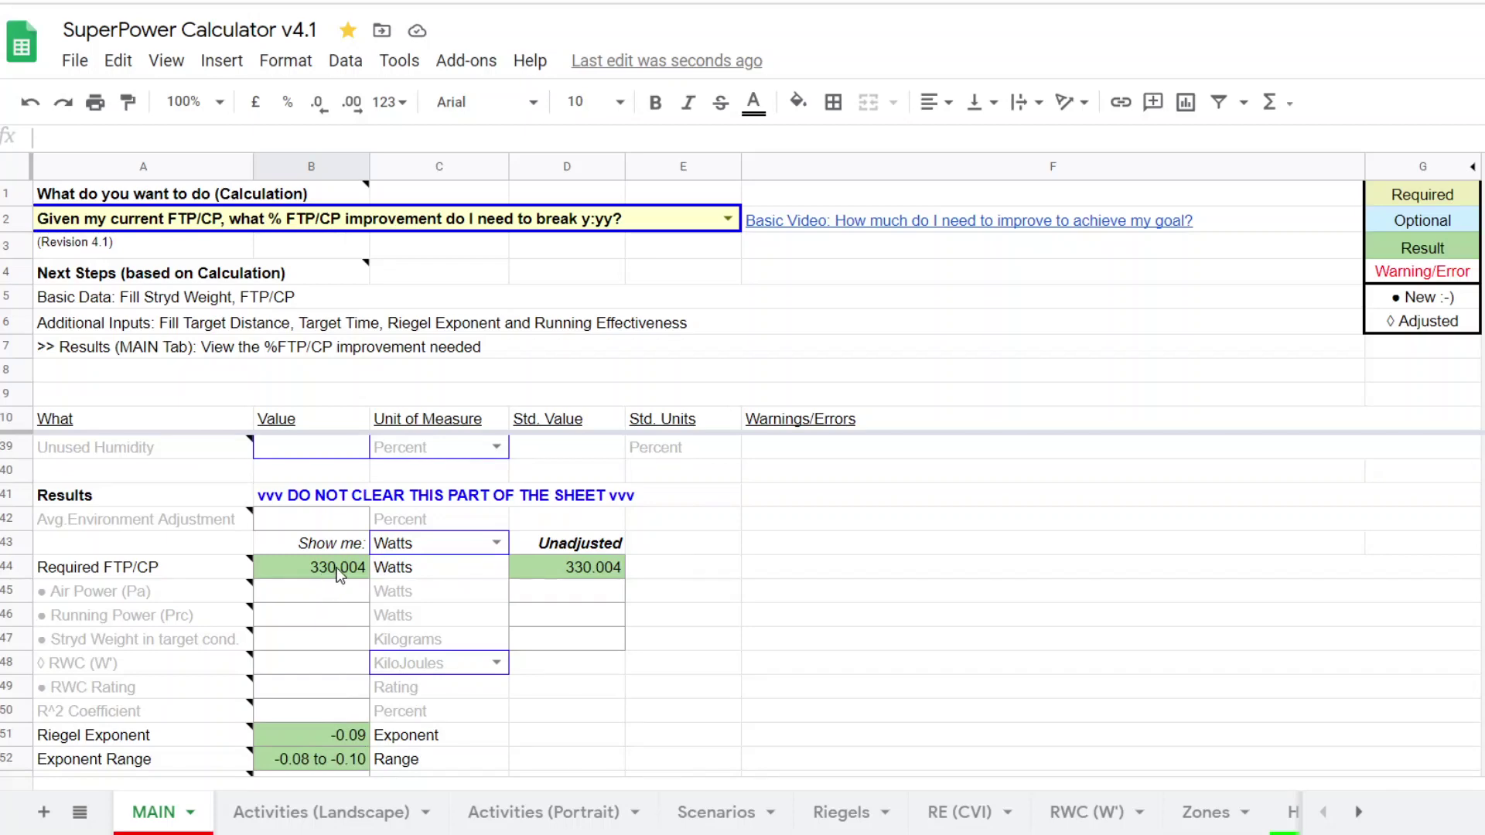
scroll(347, 618, down, 3)
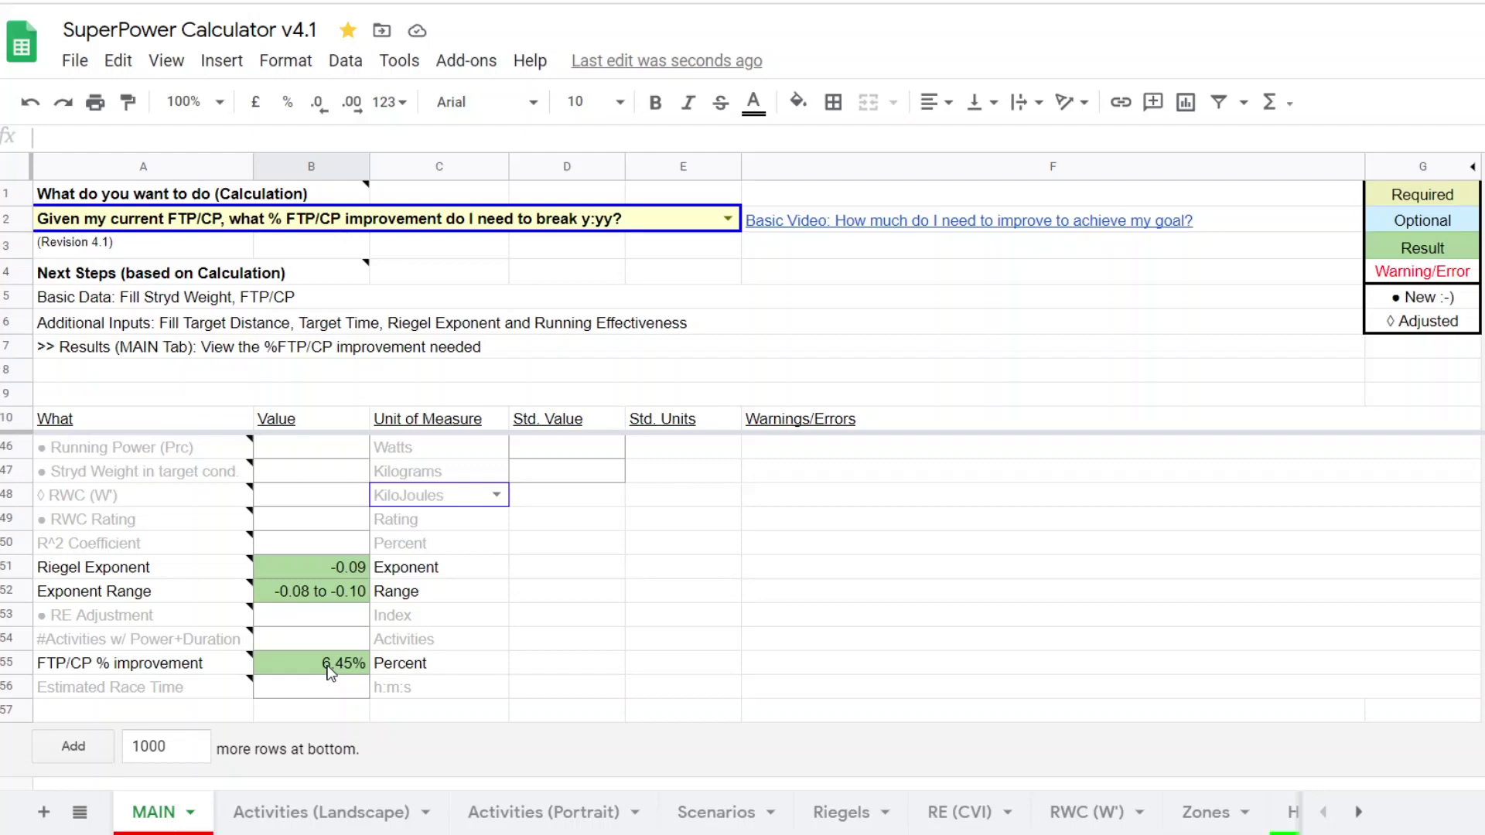
scroll(379, 679, up, 7)
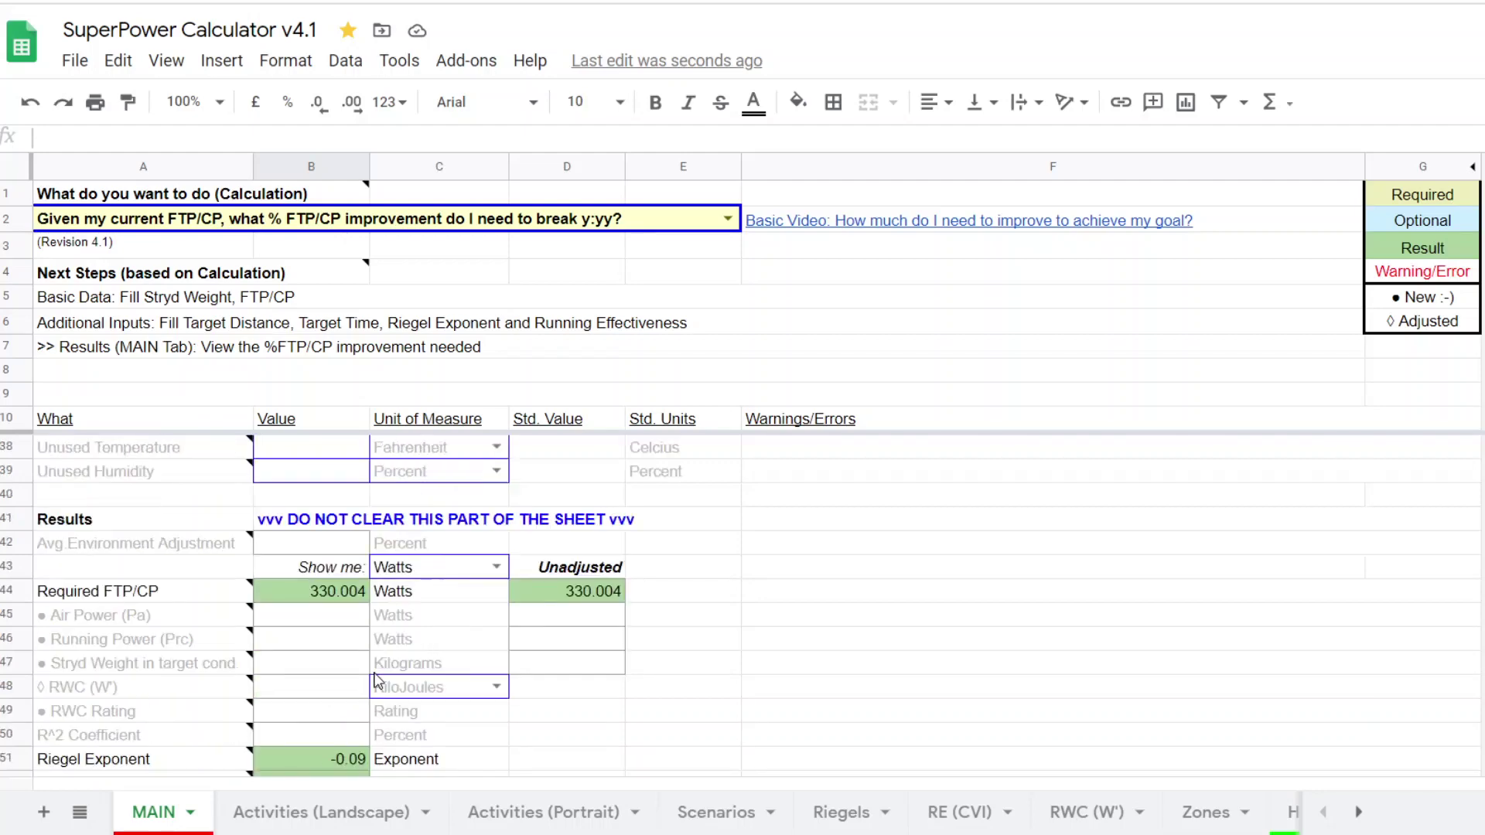
scroll(379, 681, up, 2)
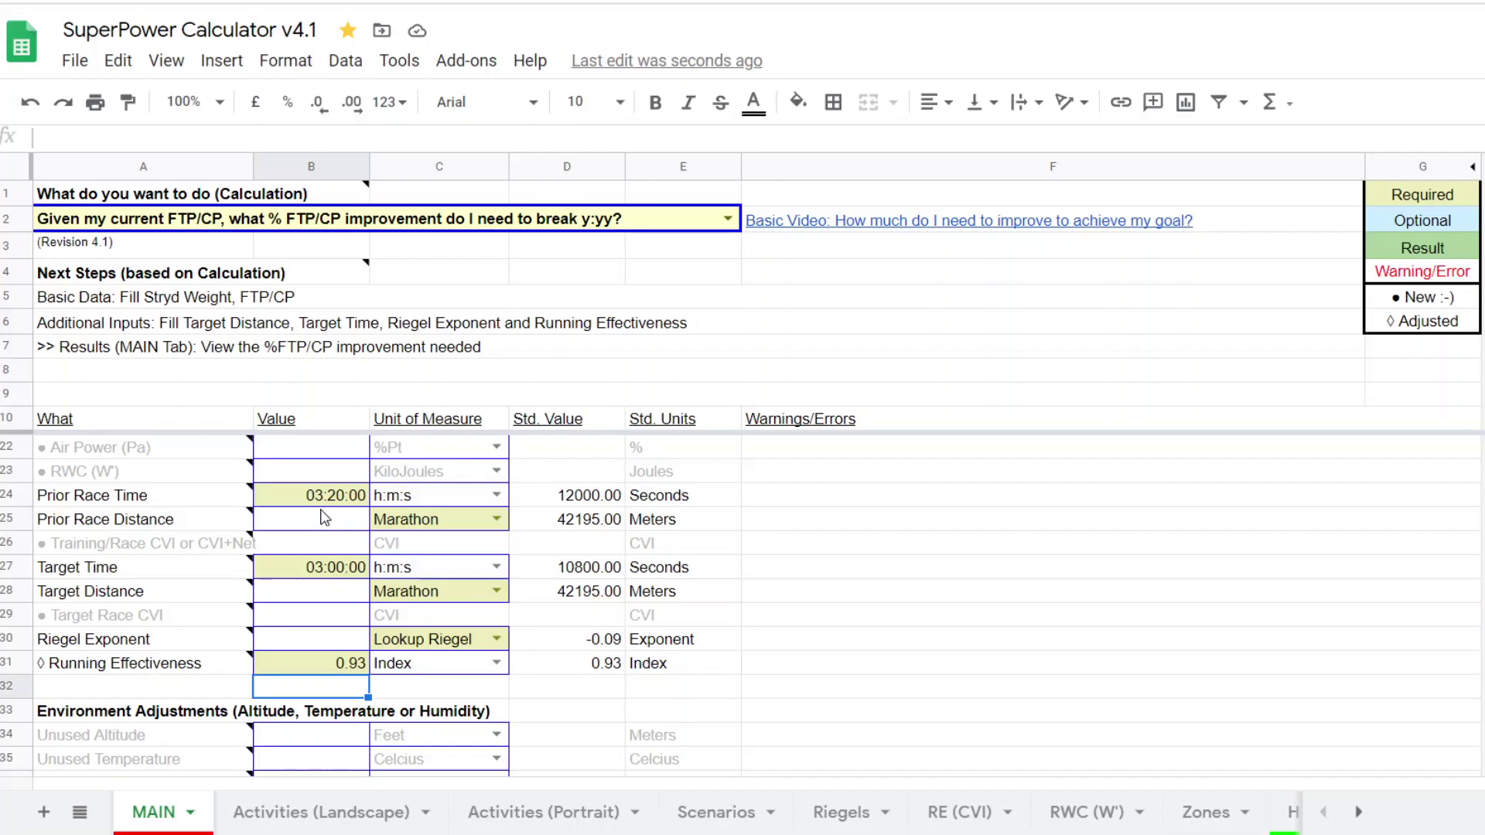
scroll(324, 518, down, 5)
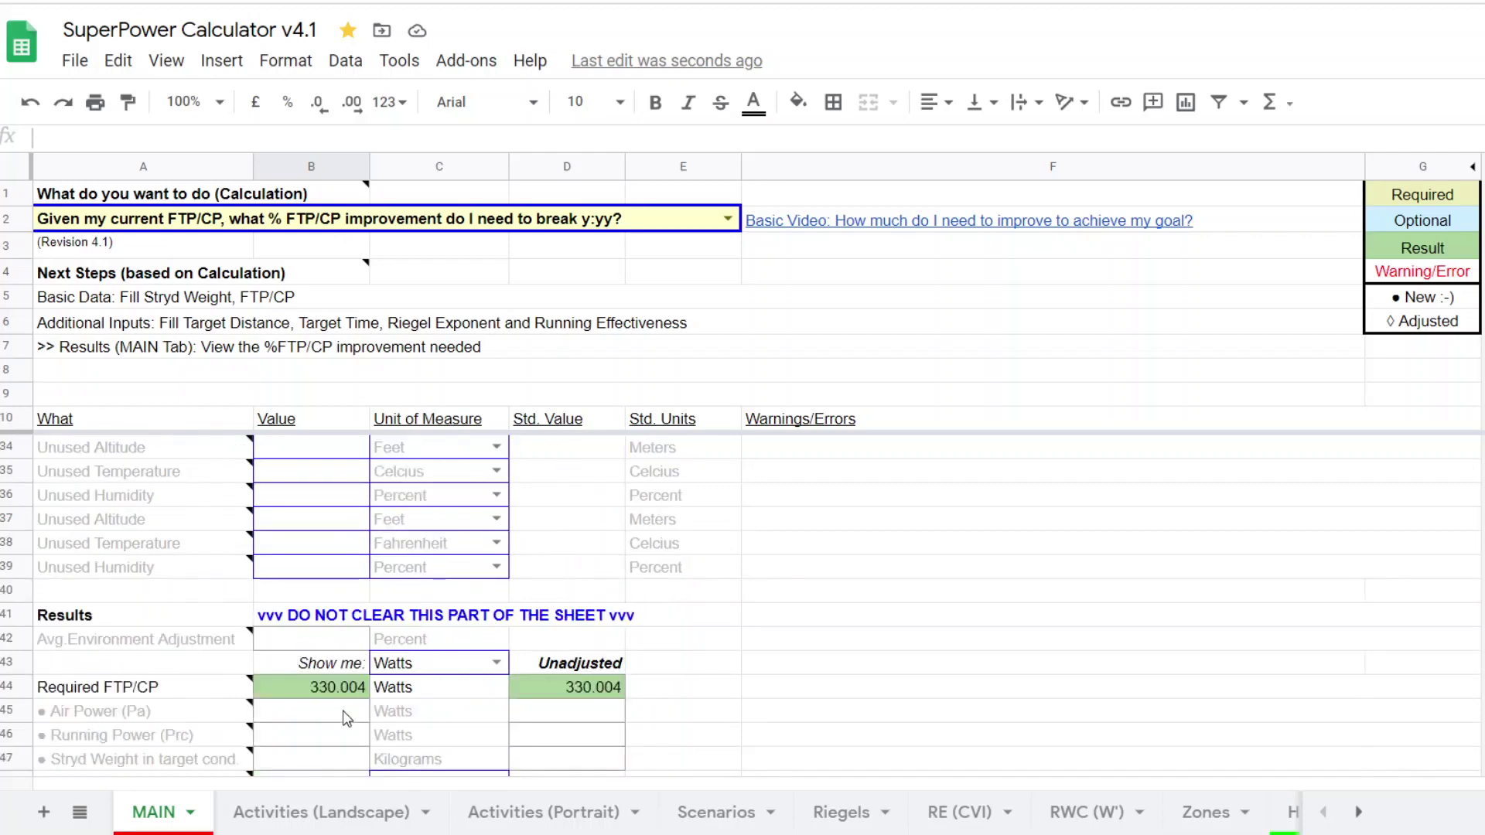
scroll(346, 718, down, 3)
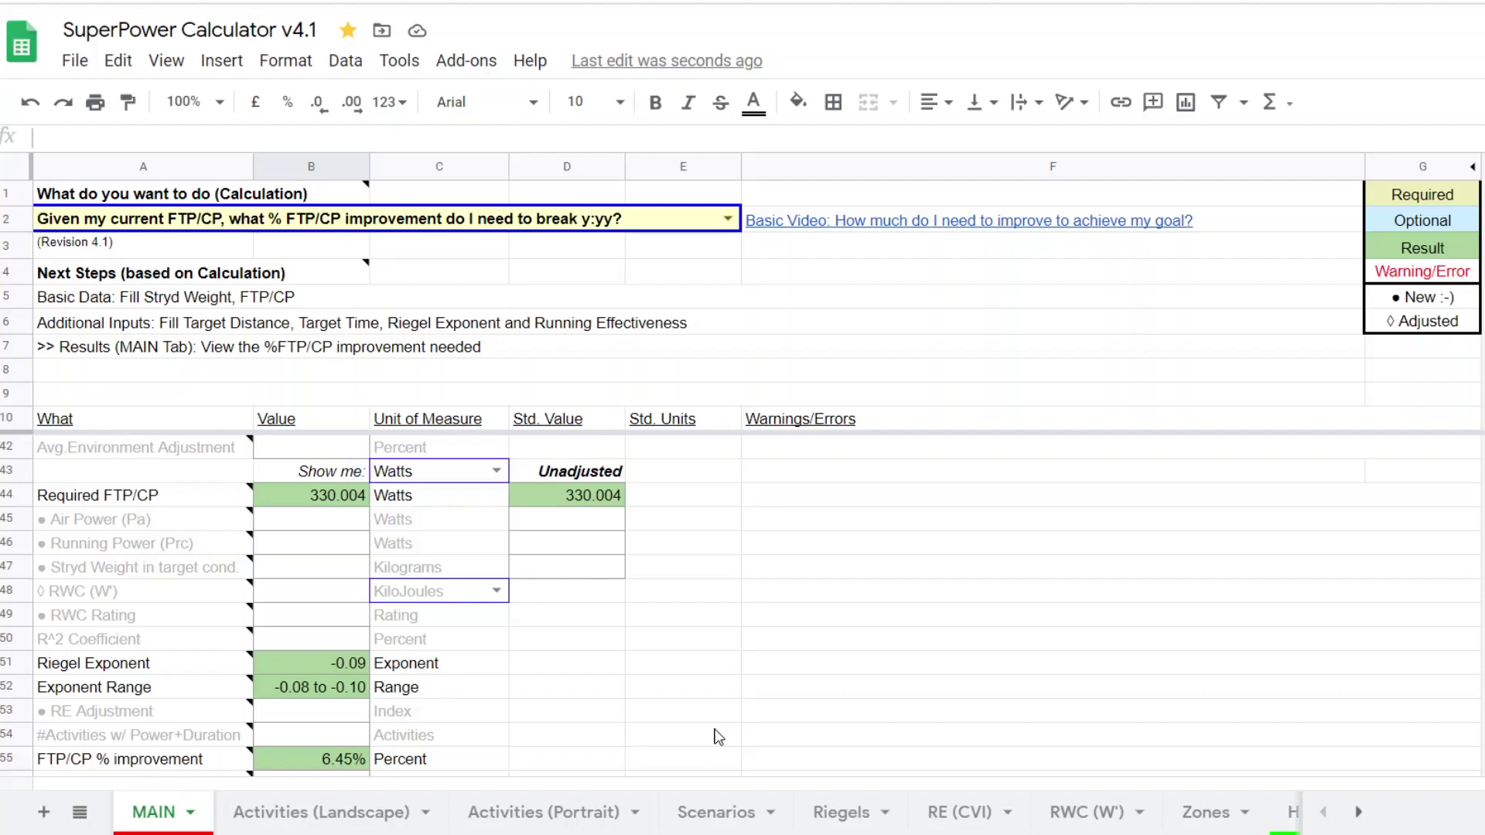
scroll(915, 519, down, 2)
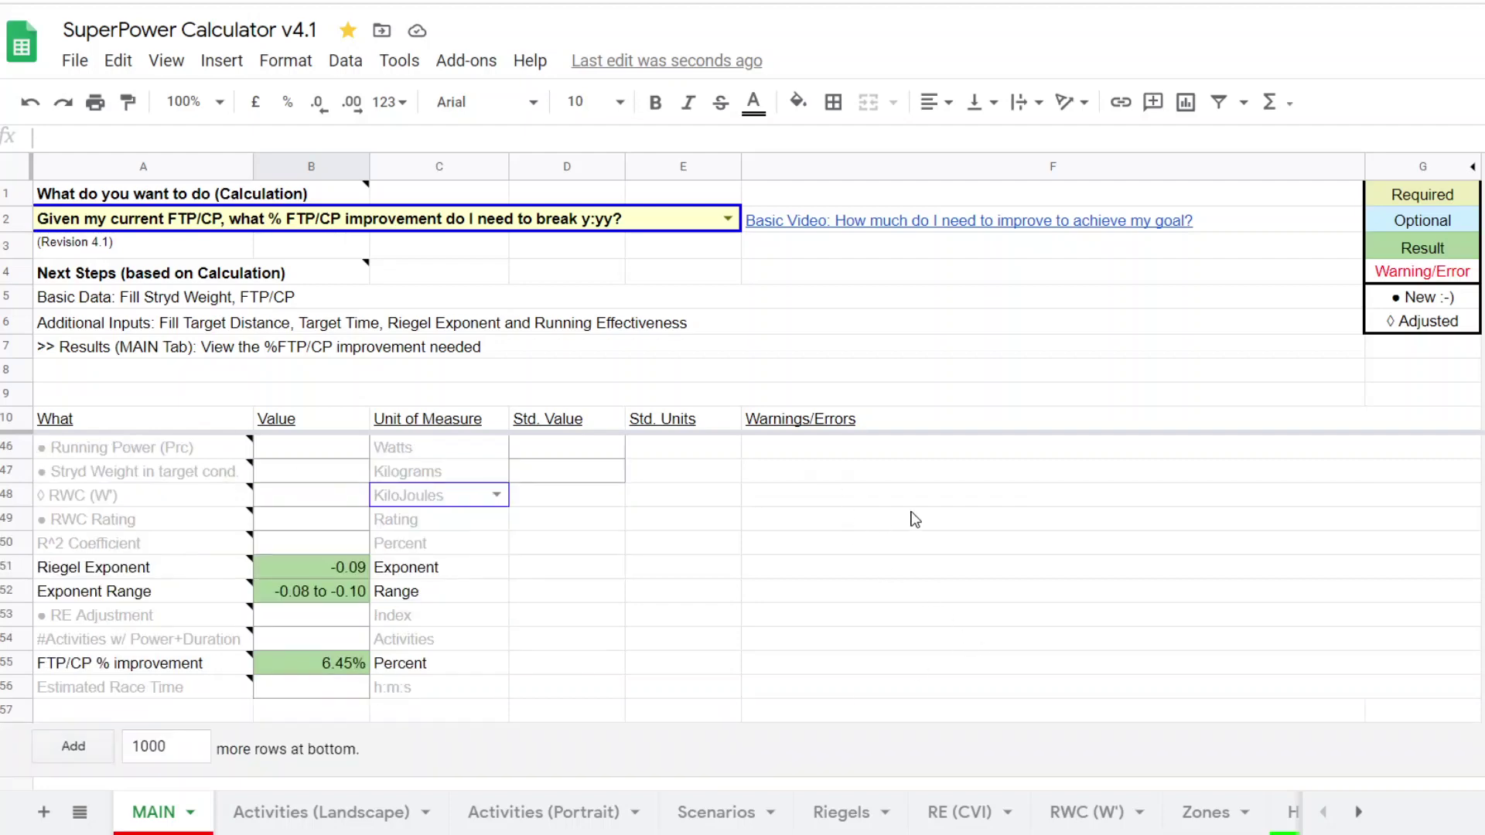
scroll(920, 542, up, 2)
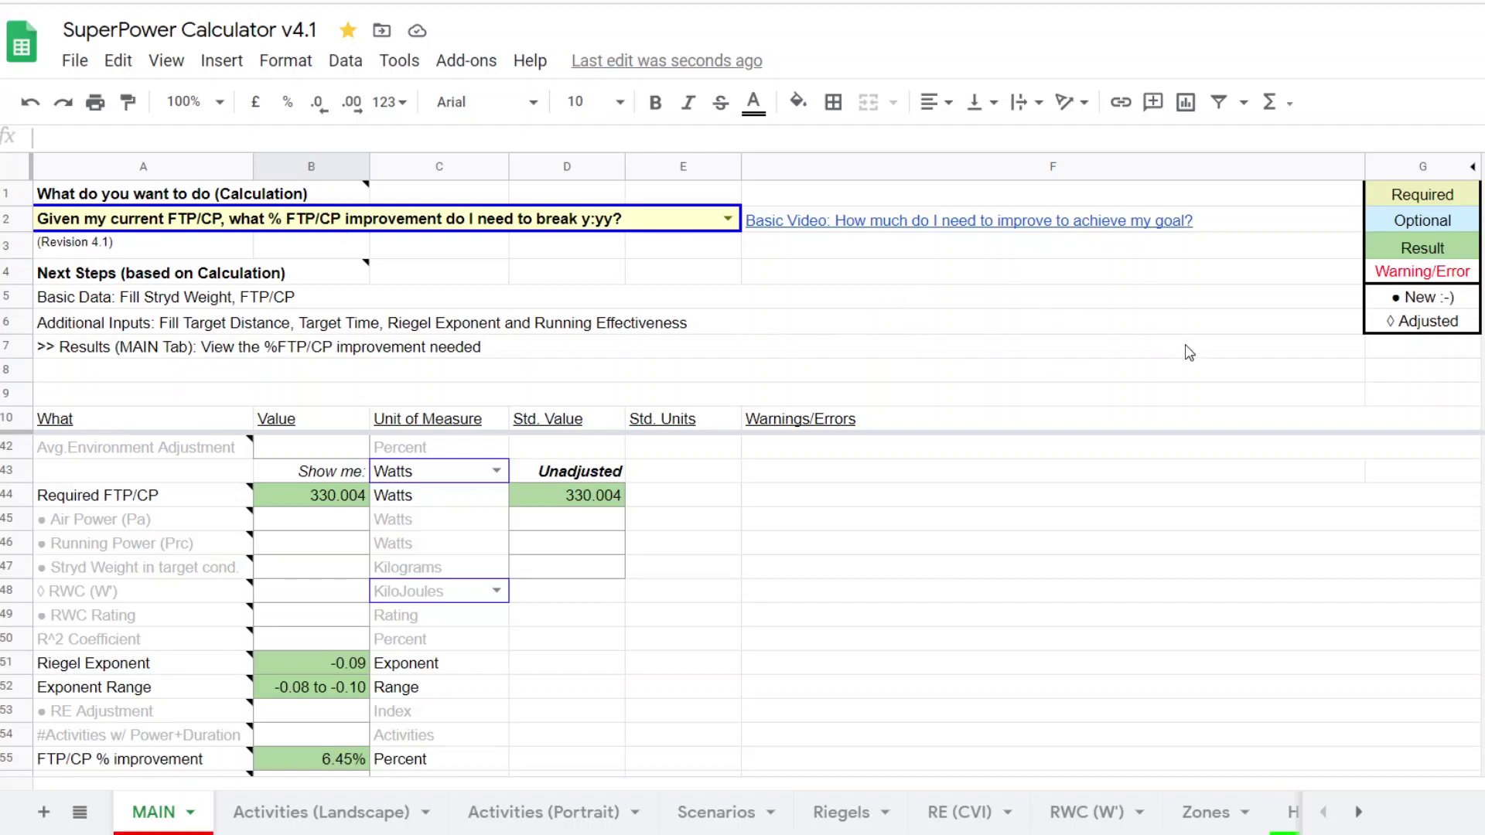
Step: Switch to the "Power to Run..." Marathon Tables document and examine its caveats and the sub-2:15 and sub-2:30 marathon tables
mouse_move(1074, 221)
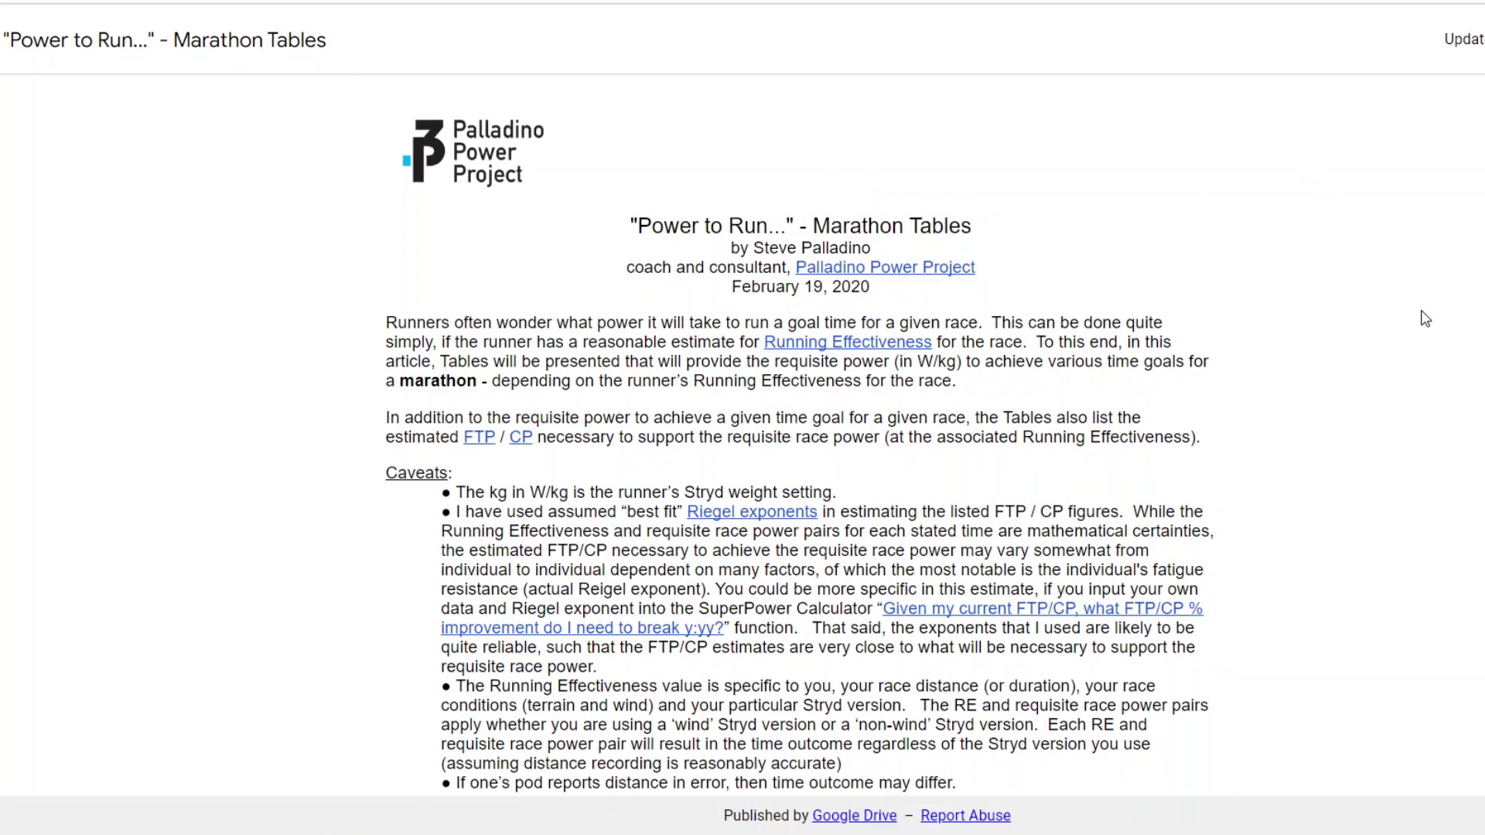
scroll(1425, 318, down, 7)
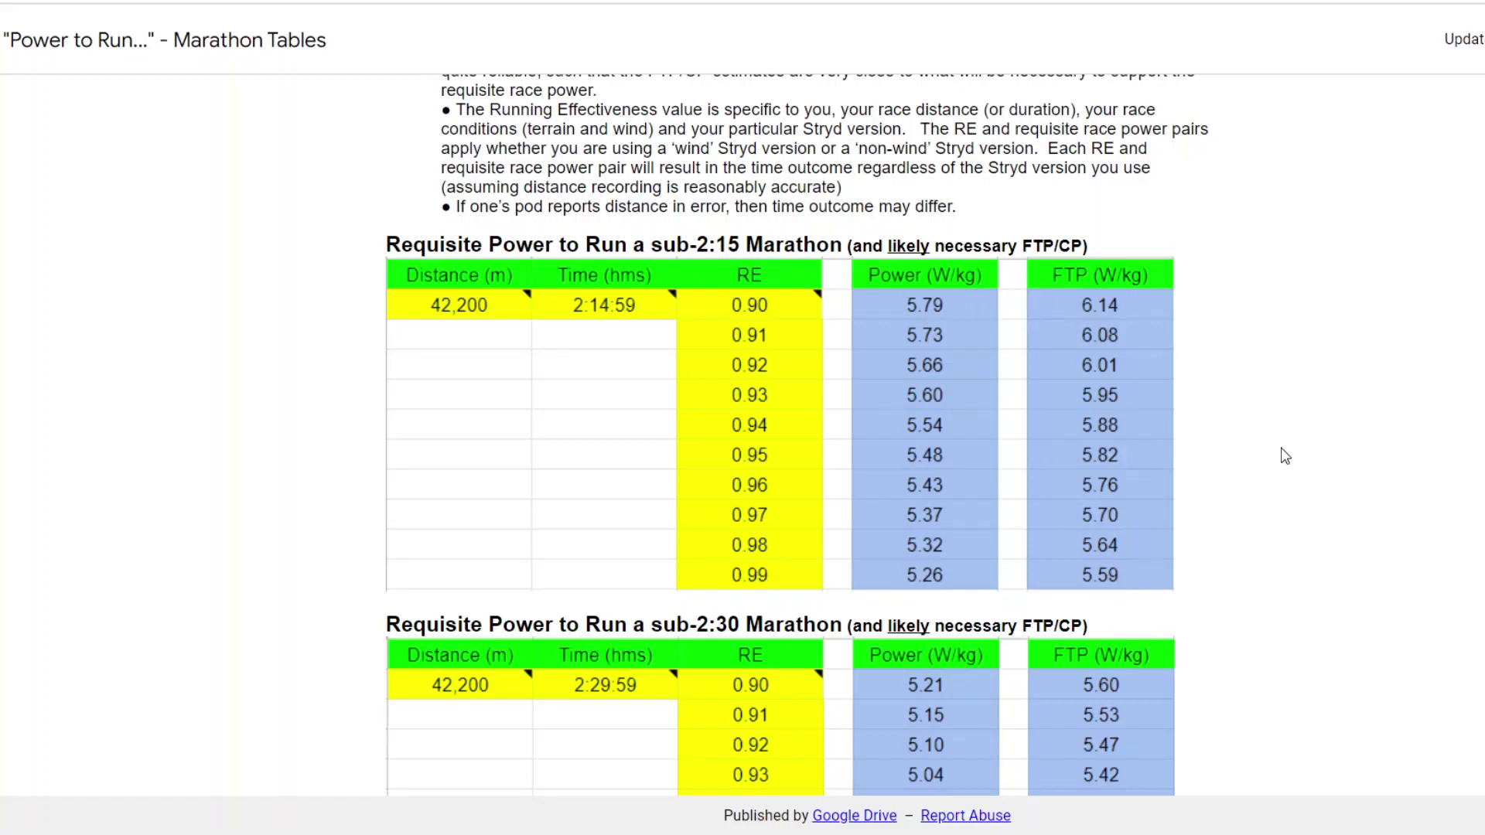
scroll(1284, 455, up, 3)
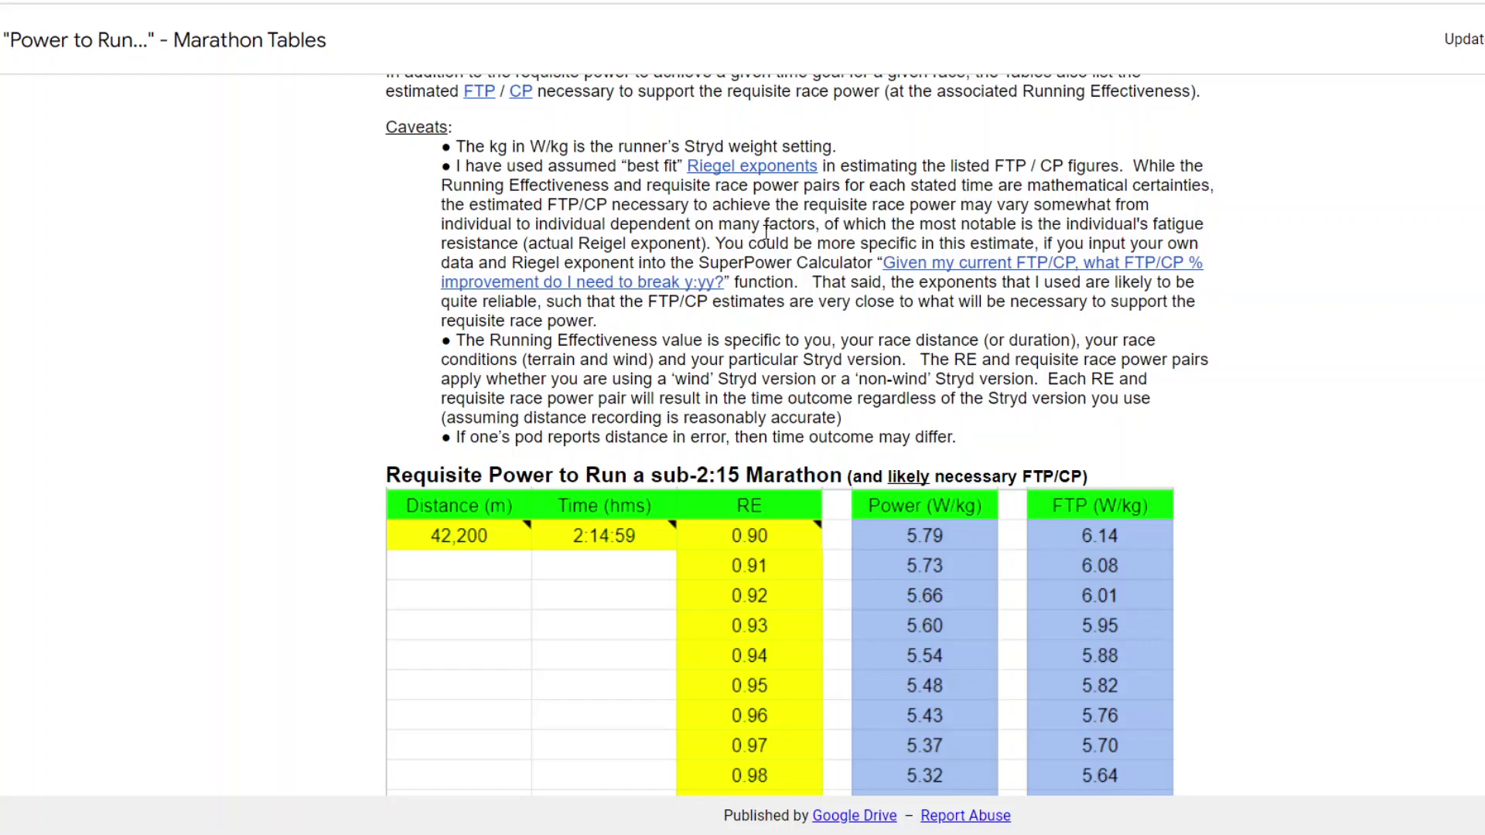
scroll(766, 230, down, 2)
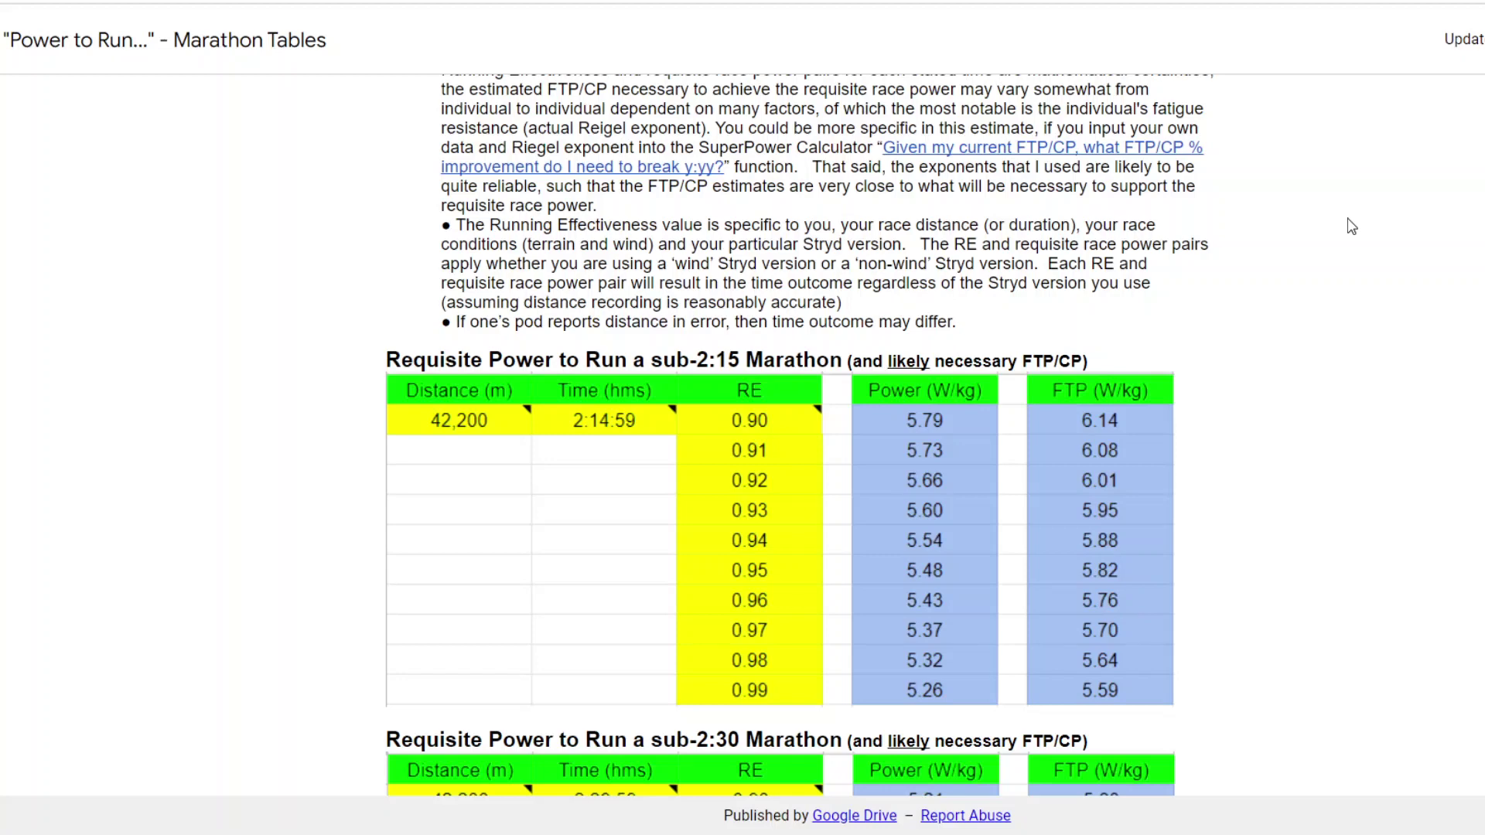
scroll(1351, 227, down, 1)
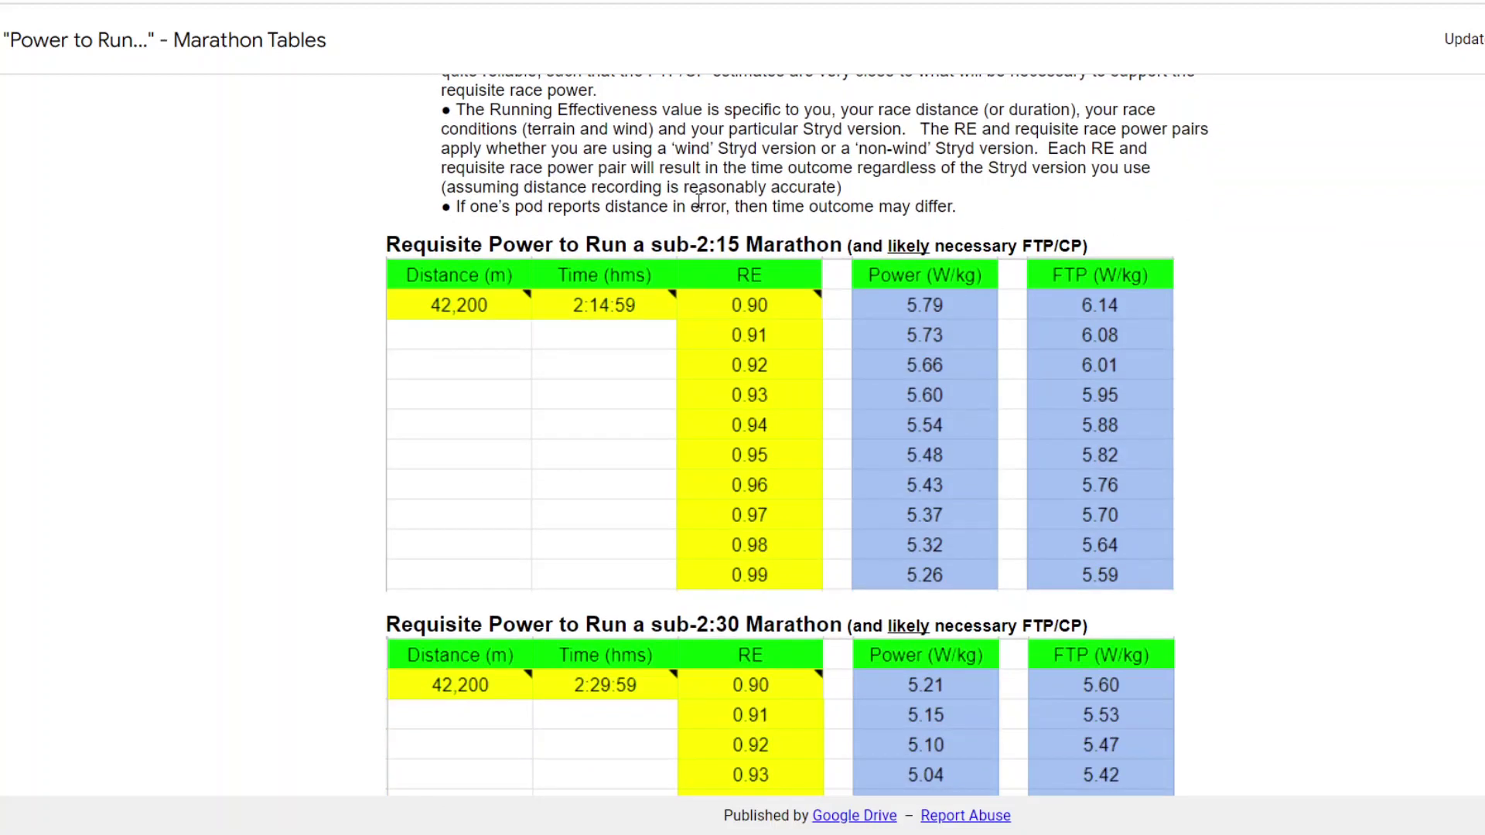
scroll(698, 203, up, 2)
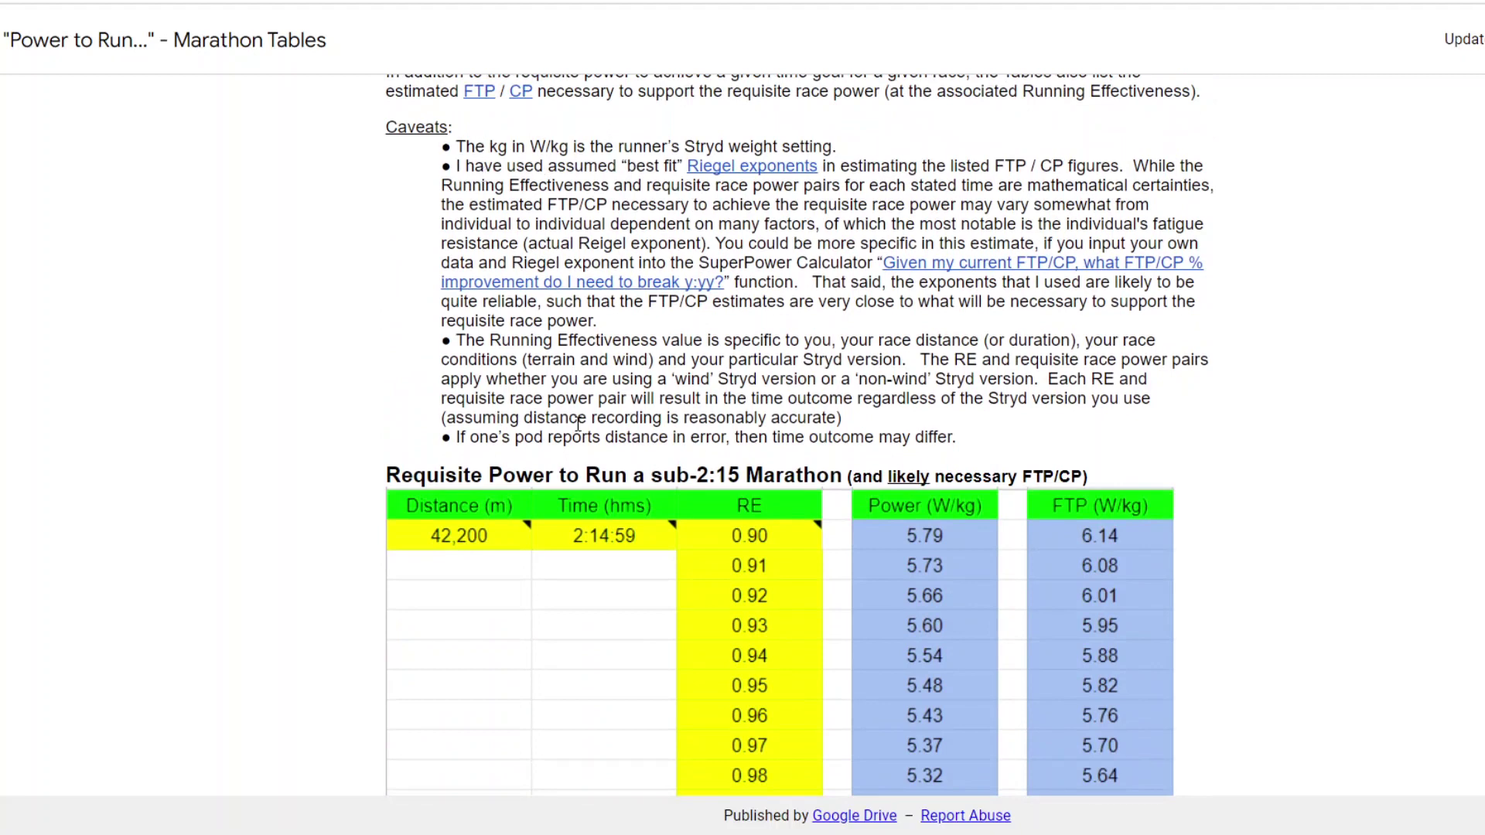
scroll(578, 424, down, 1)
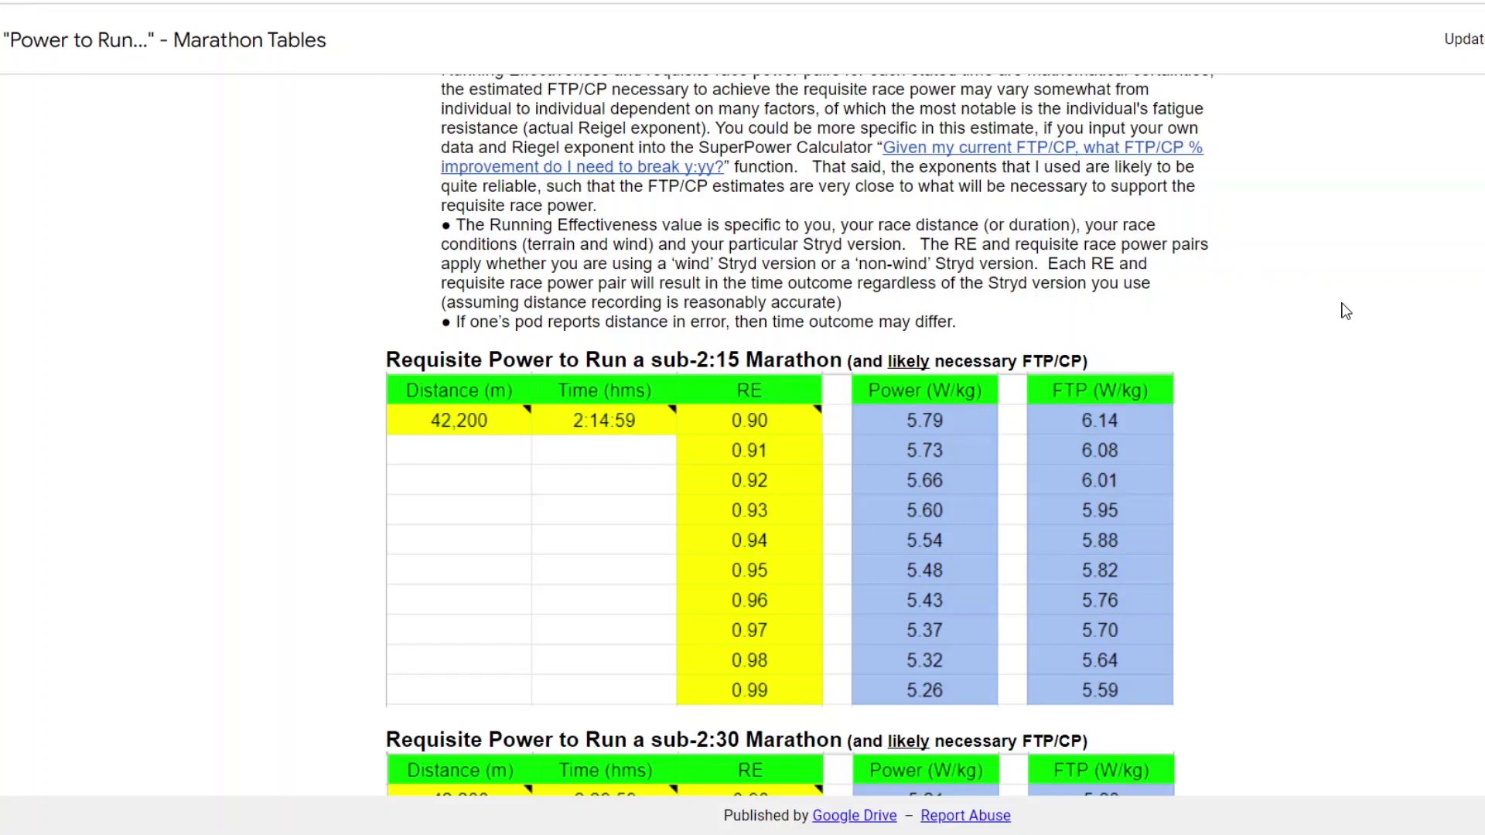
scroll(1361, 433, down, 2)
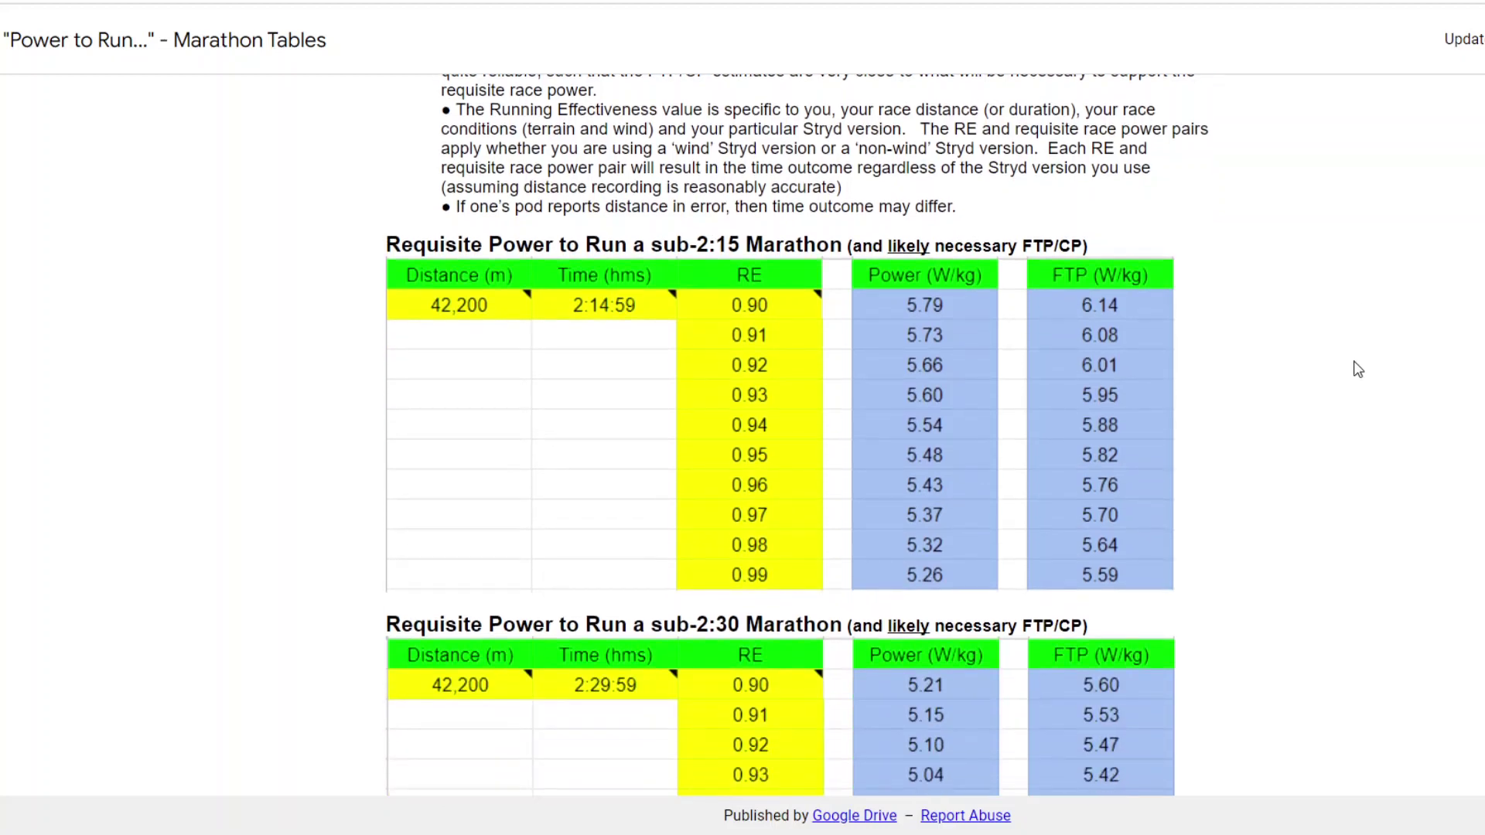
scroll(1353, 368, up, 2)
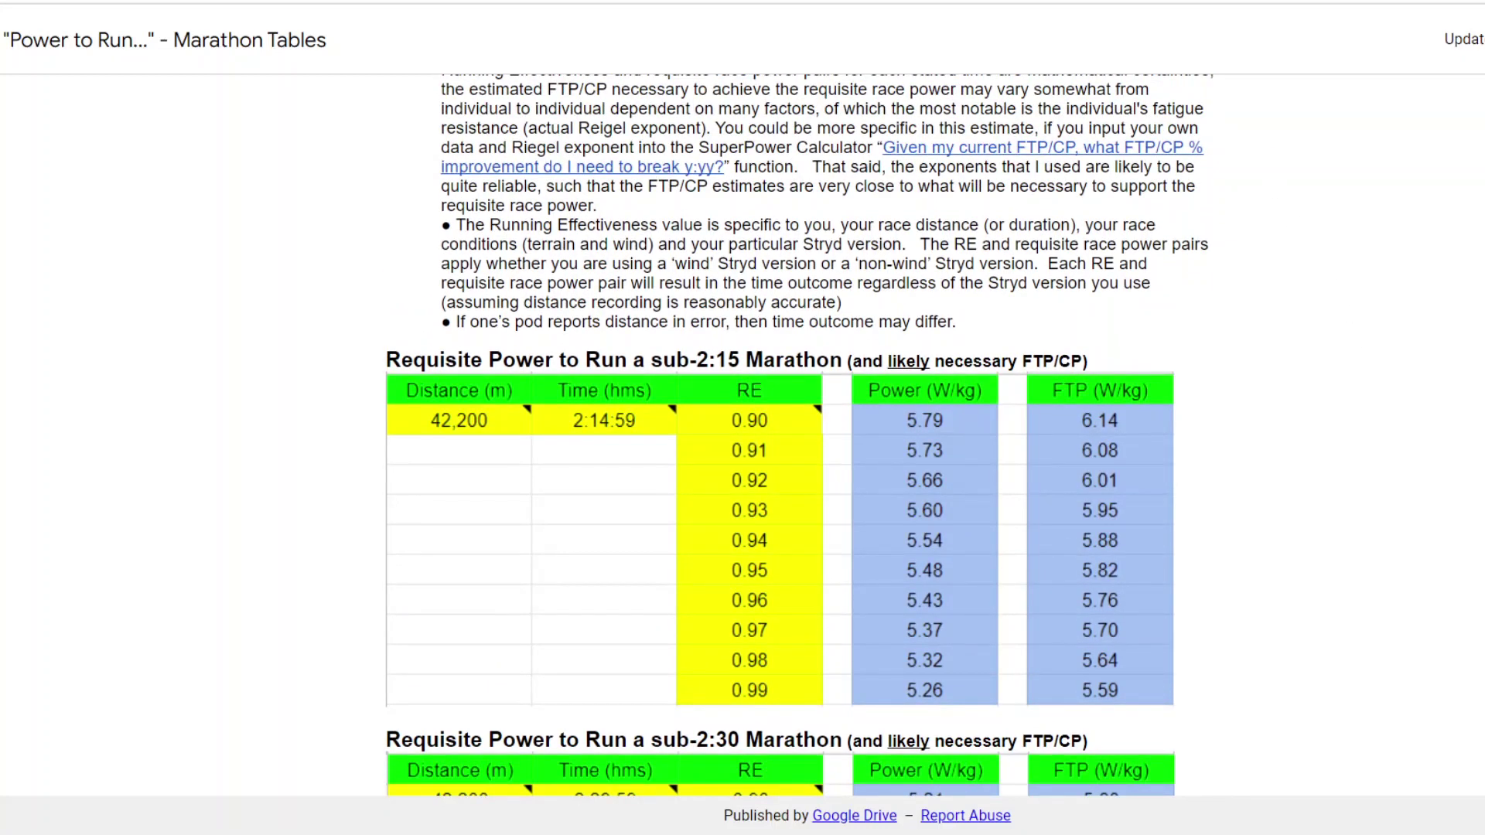
scroll(1253, 307, up, 6)
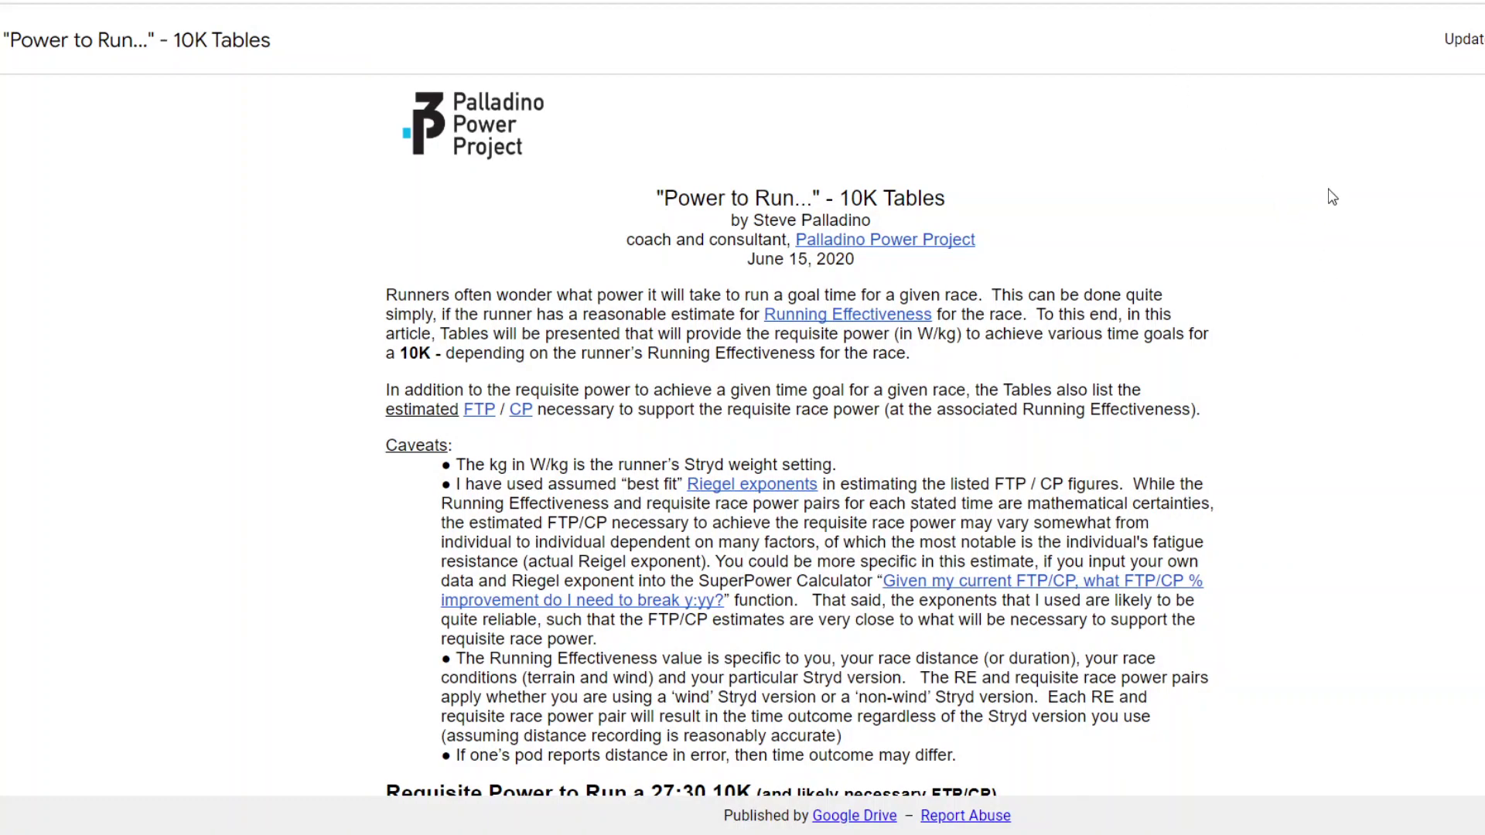
Step: Examine the "Power to Run..." 10K Tables document, covering its caveats and the requisite power and FTP tables from 27:30 to 37:30
scroll(1332, 199, down, 3)
scroll(1332, 198, down, 12)
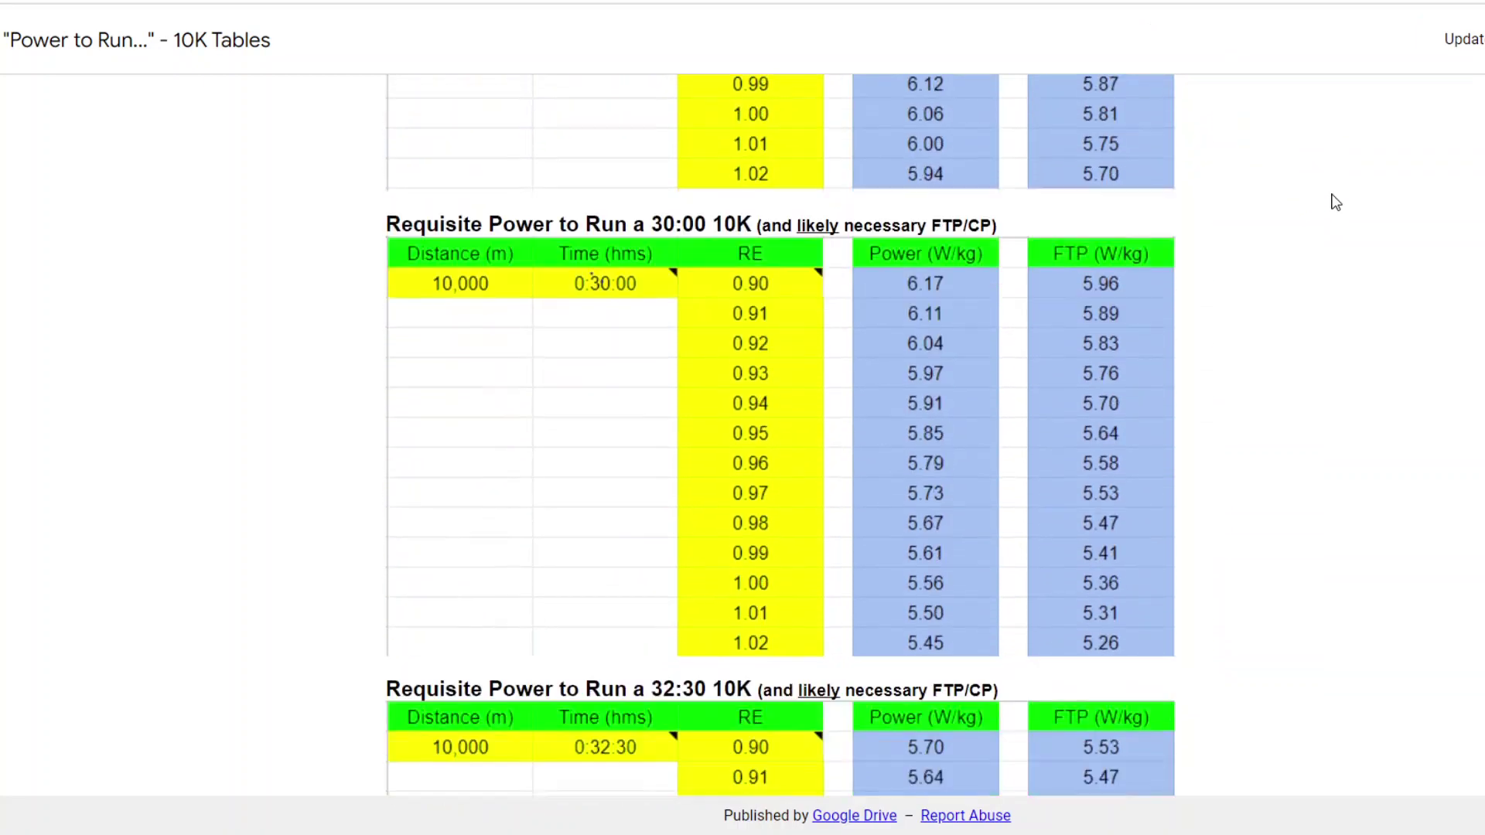
scroll(1335, 202, down, 10)
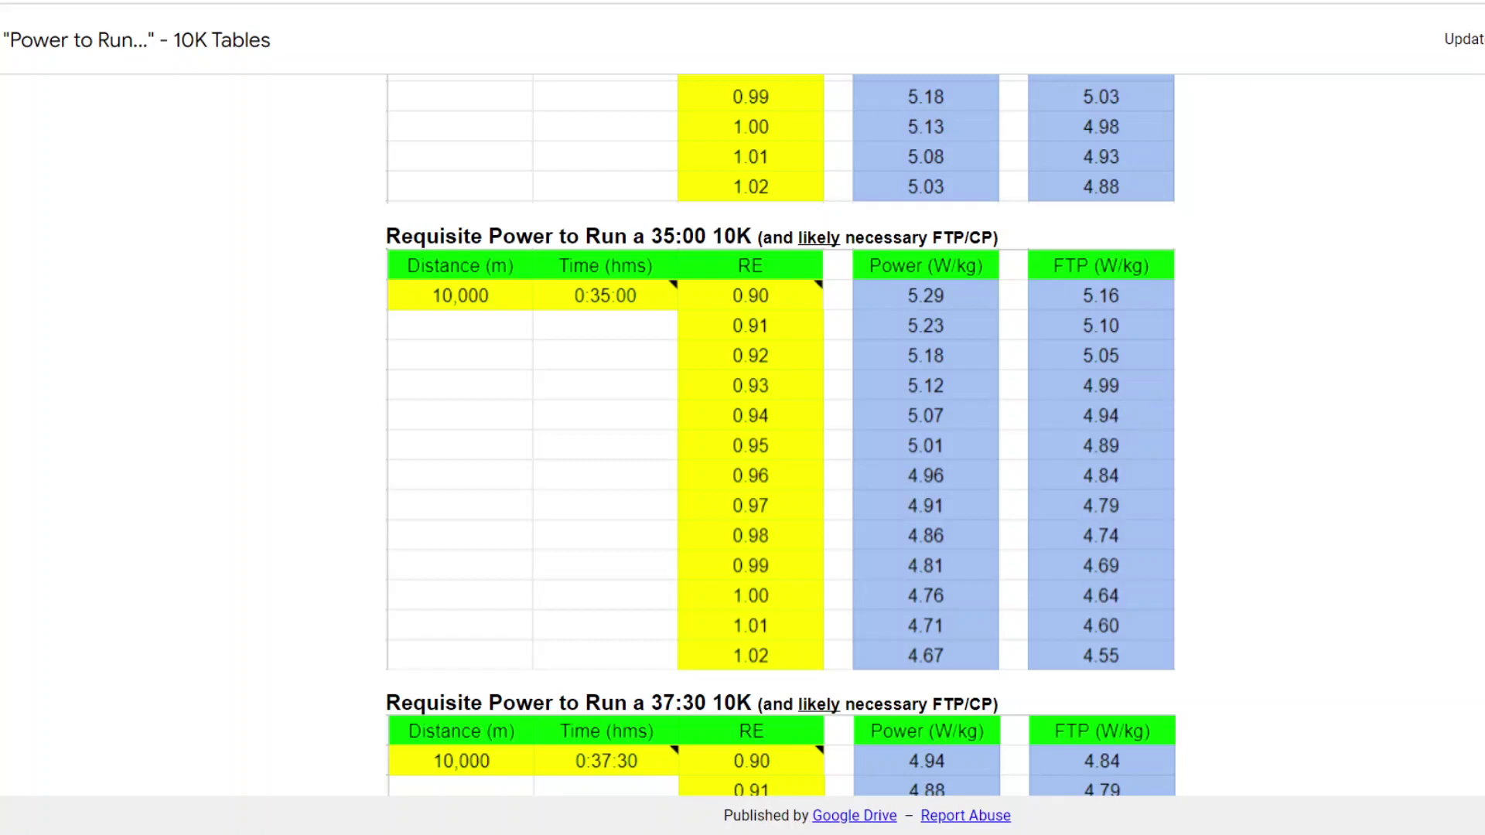
scroll(1261, 333, up, 20)
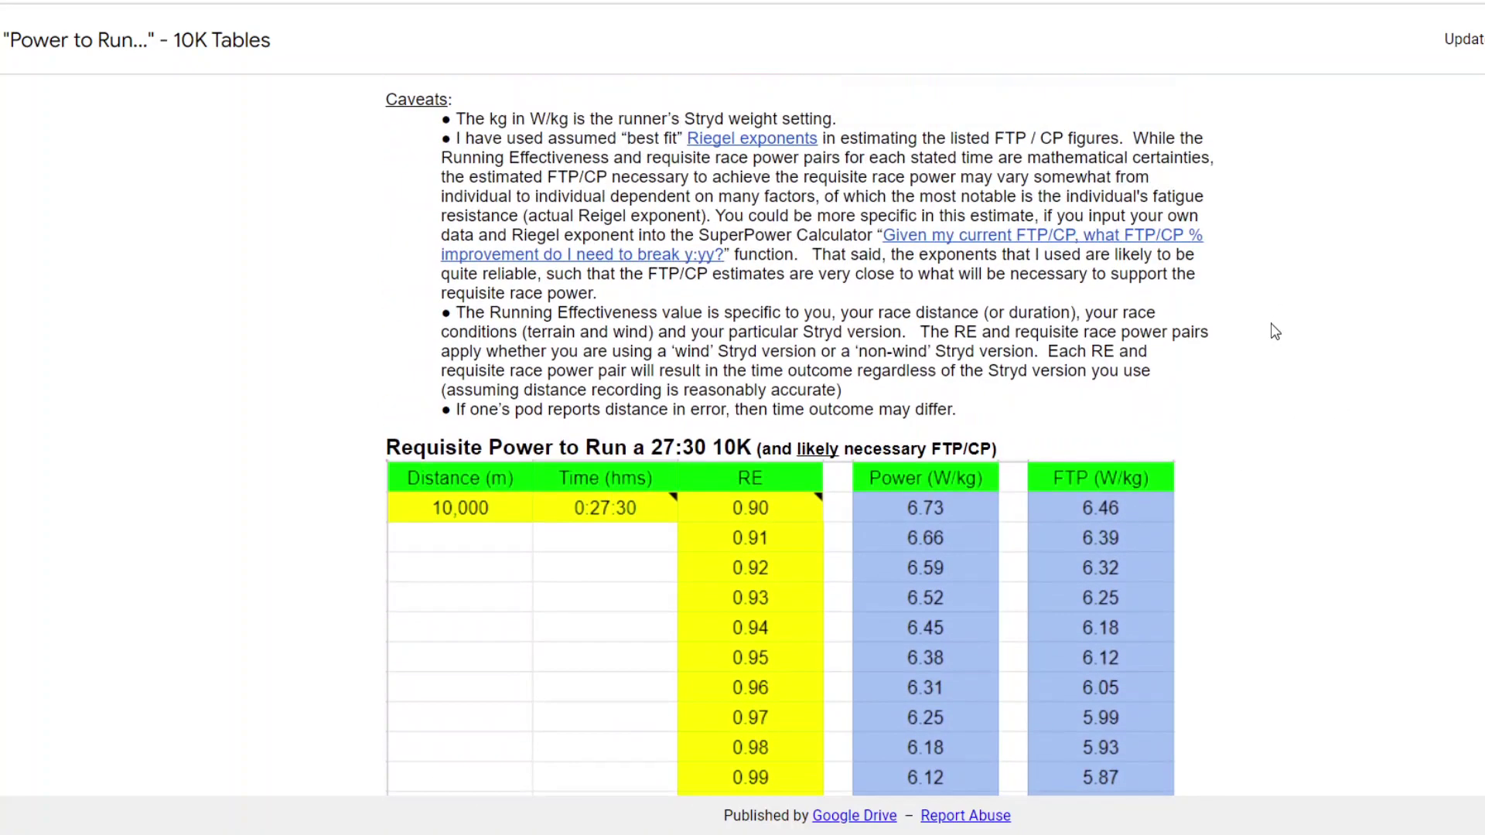
scroll(1275, 331, up, 5)
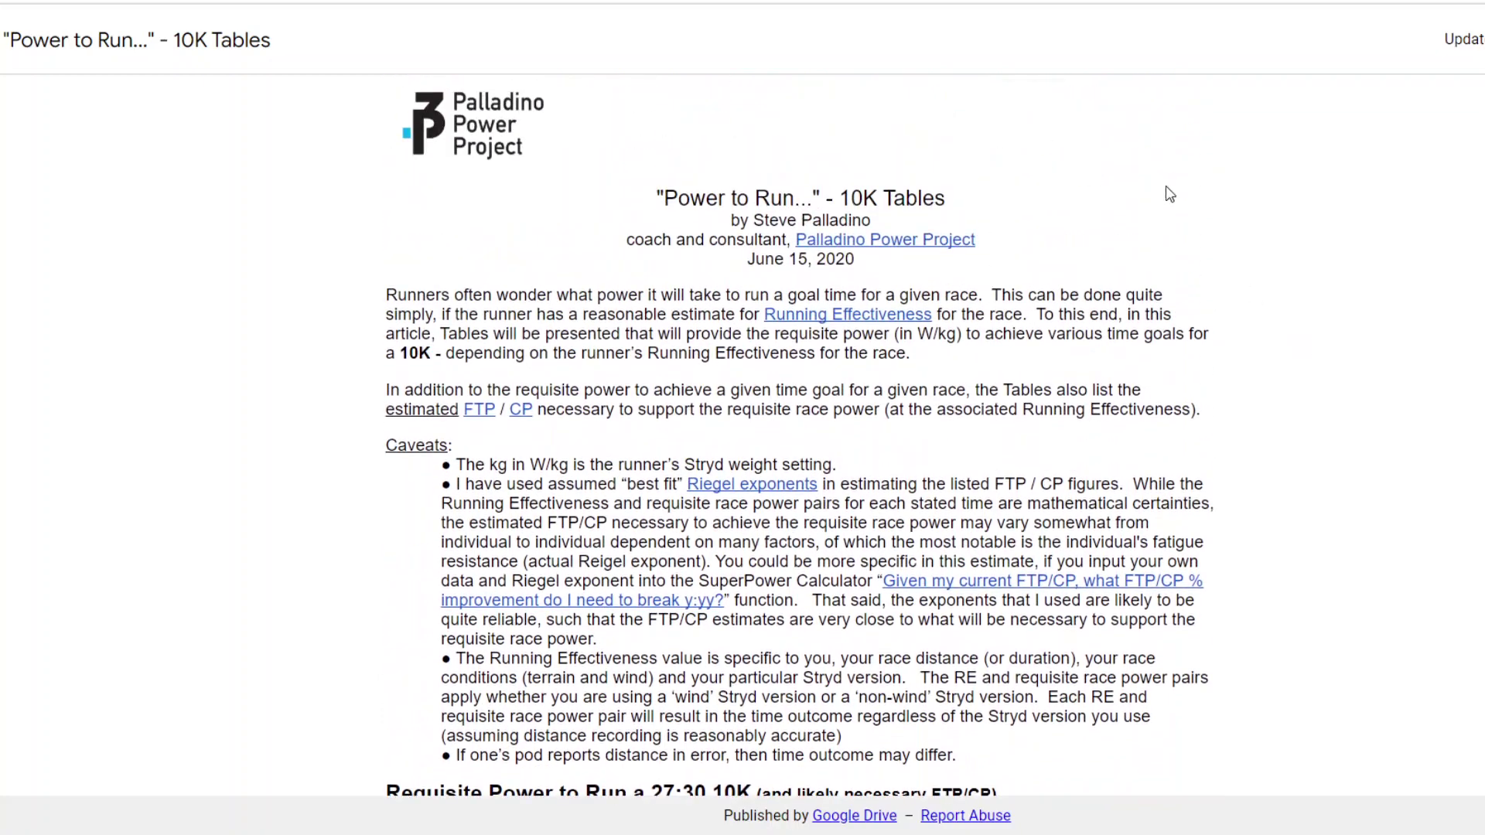
scroll(1330, 282, down, 5)
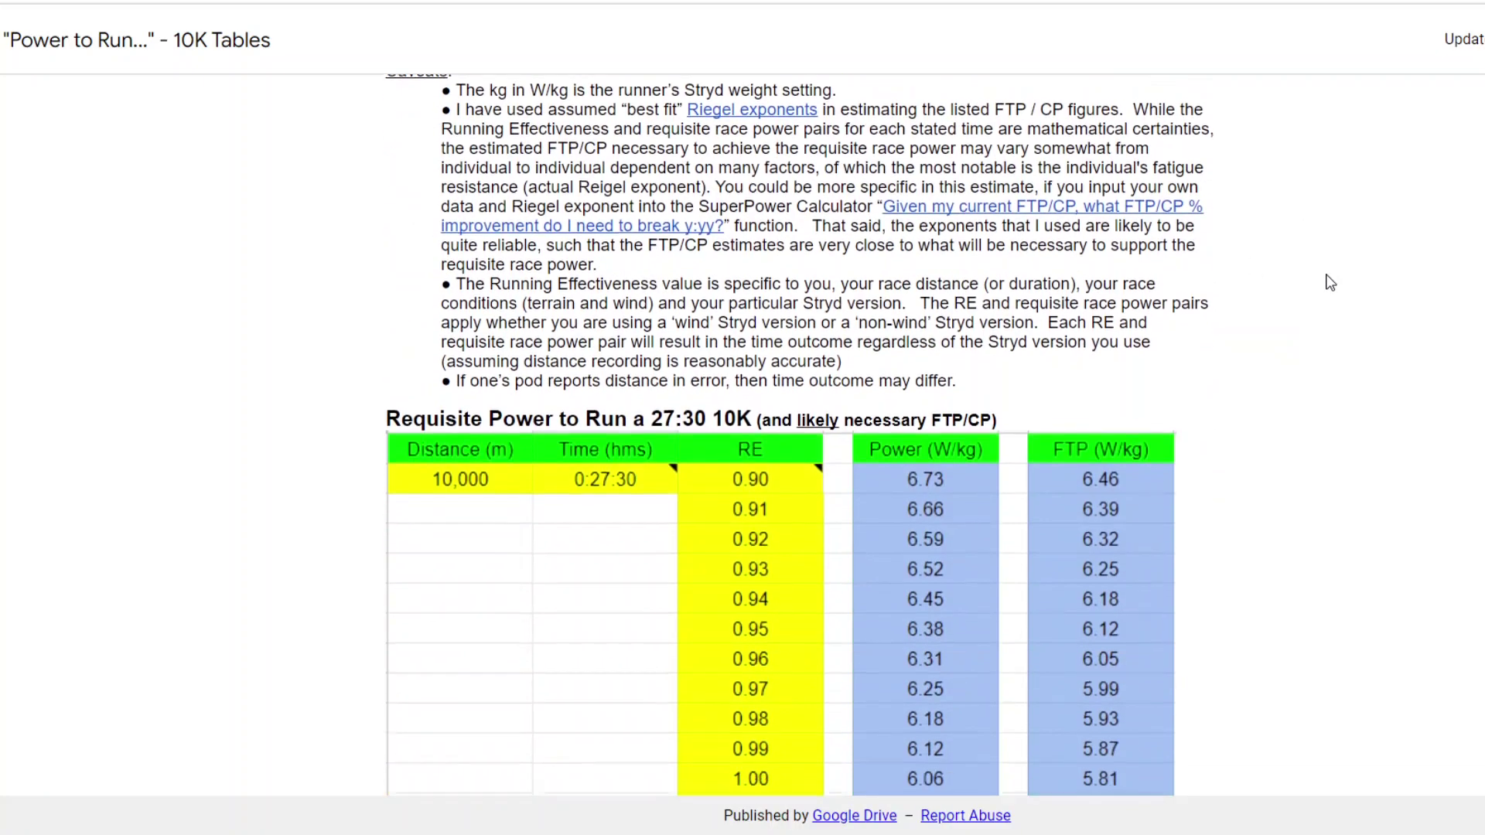
scroll(1330, 282, down, 4)
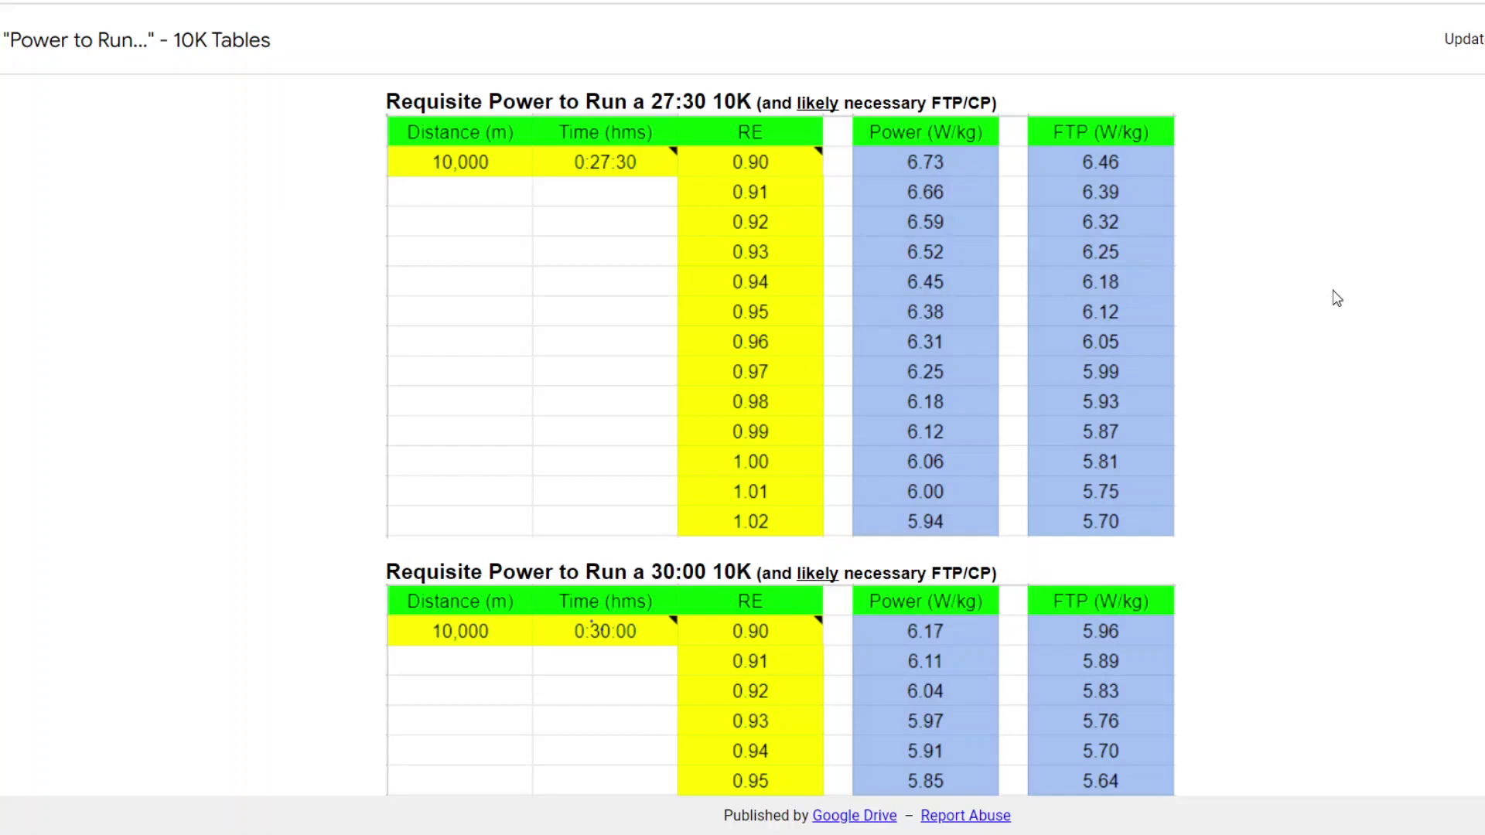
scroll(1340, 334, up, 3)
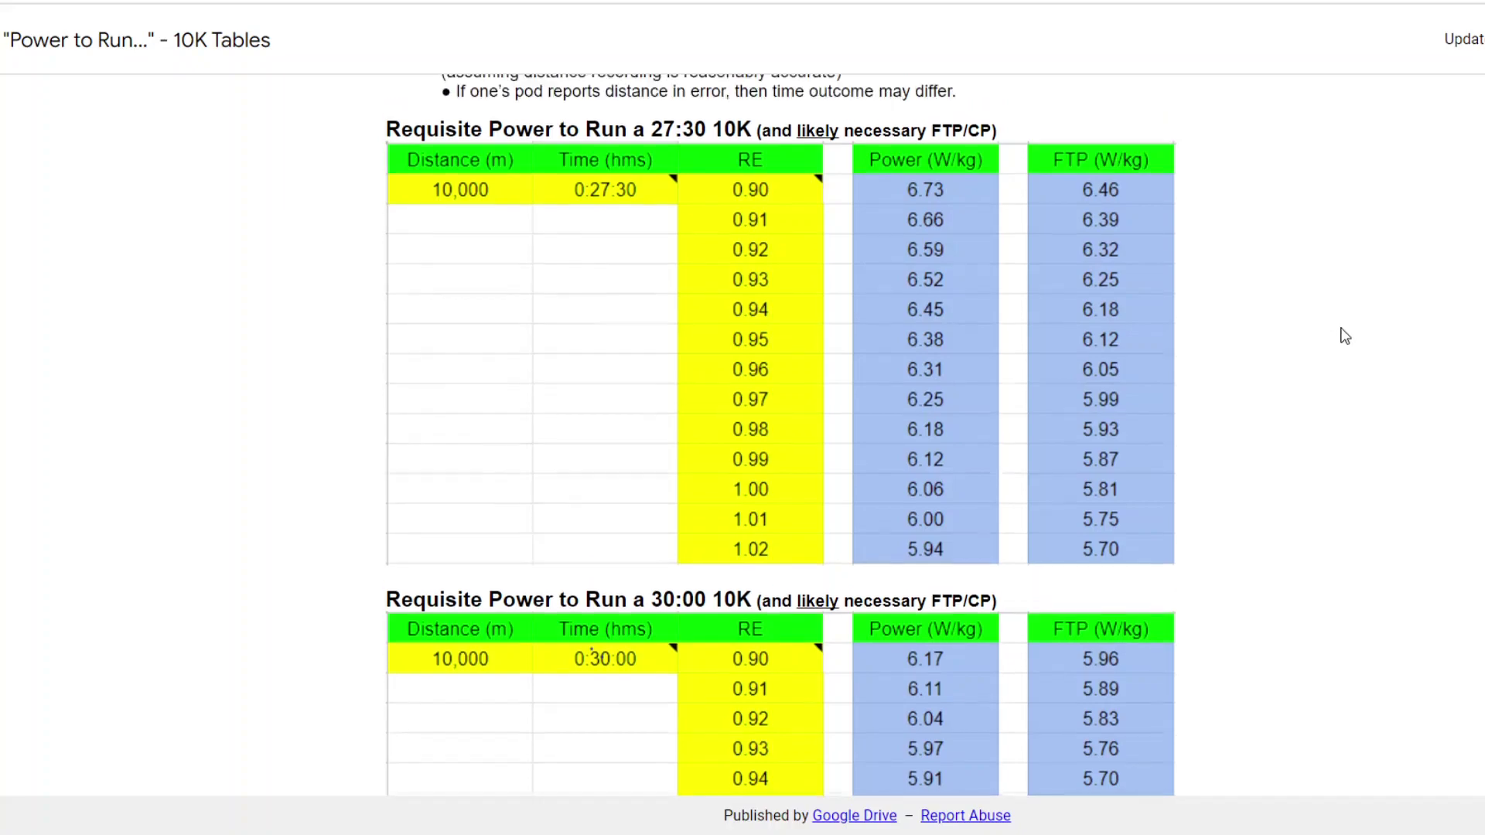
scroll(1344, 336, up, 6)
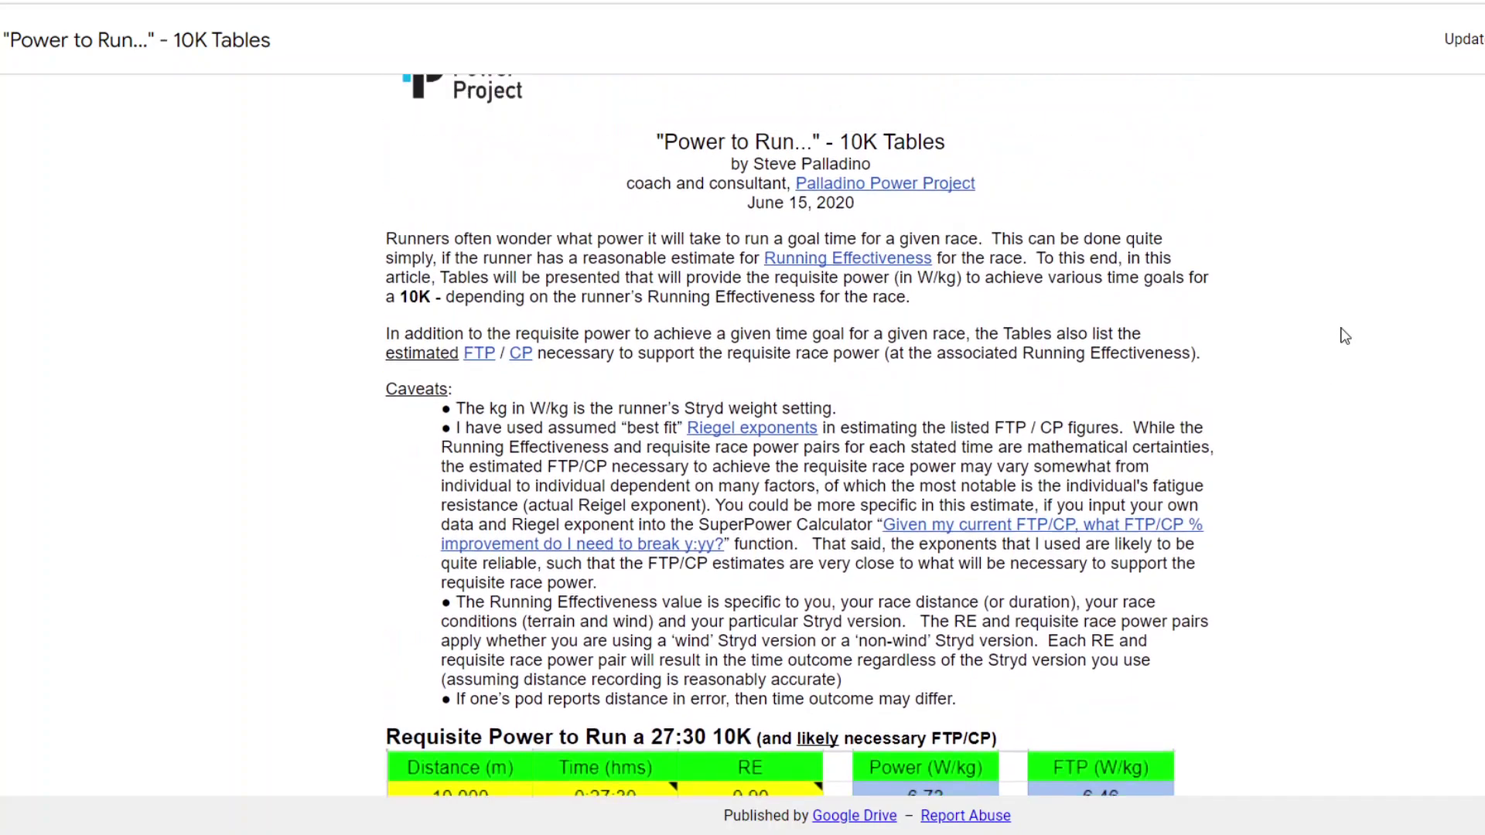